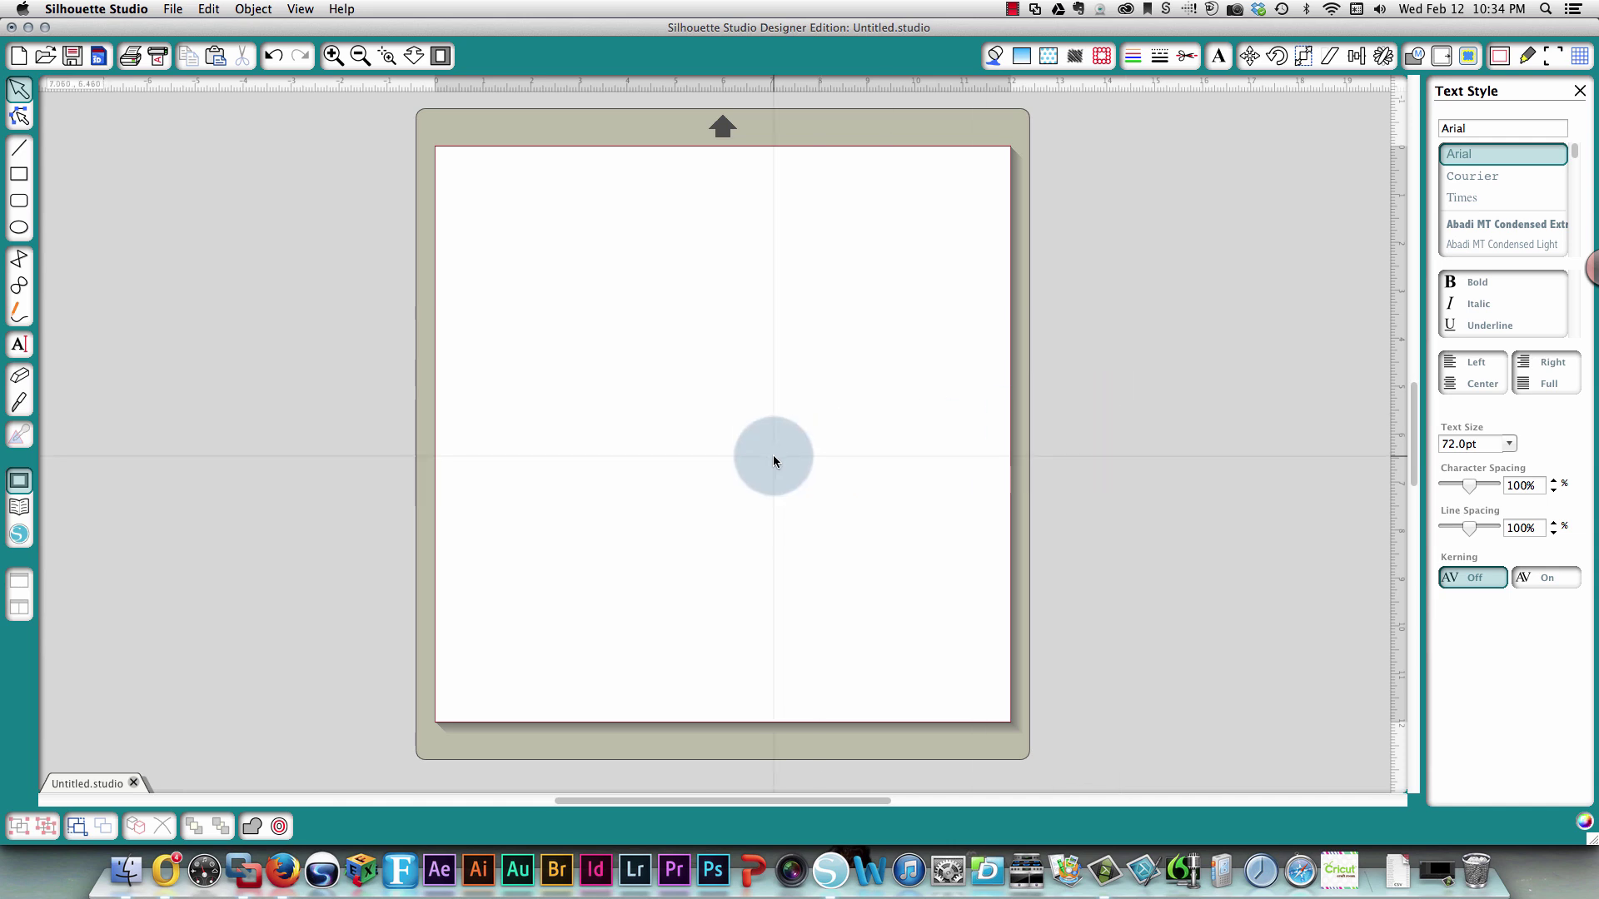
# Draw a circle near the centre of the mat and set the font to Impact
pyautogui.click(18, 229)
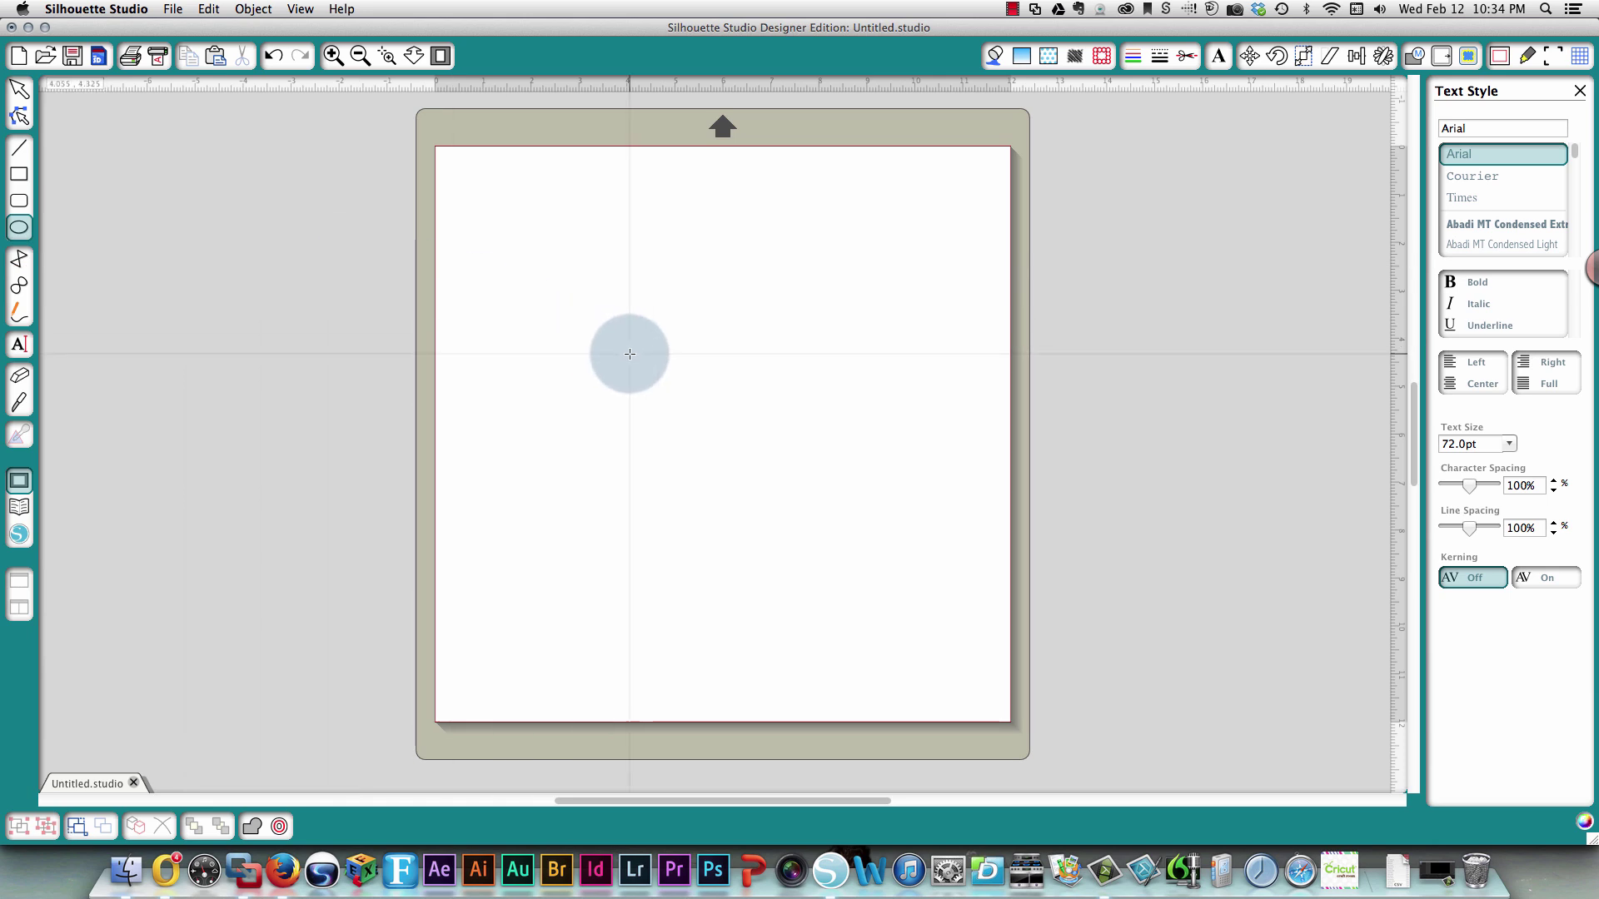
pyautogui.moveTo(558, 263); pyautogui.dragTo(888, 568)
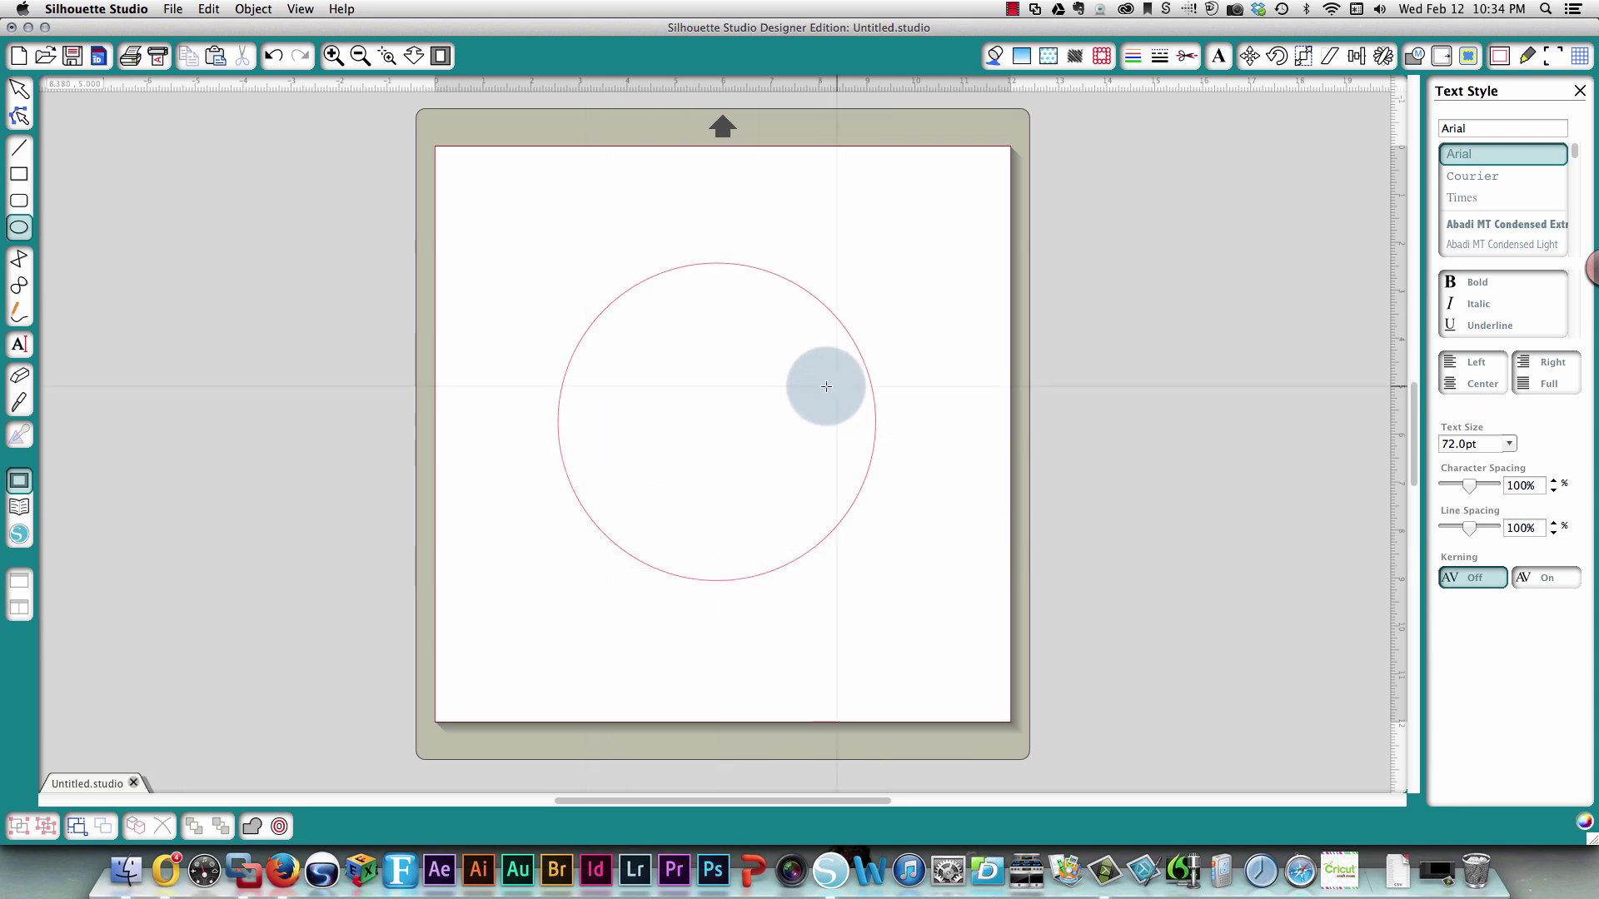
pyautogui.doubleClick(1476, 128)
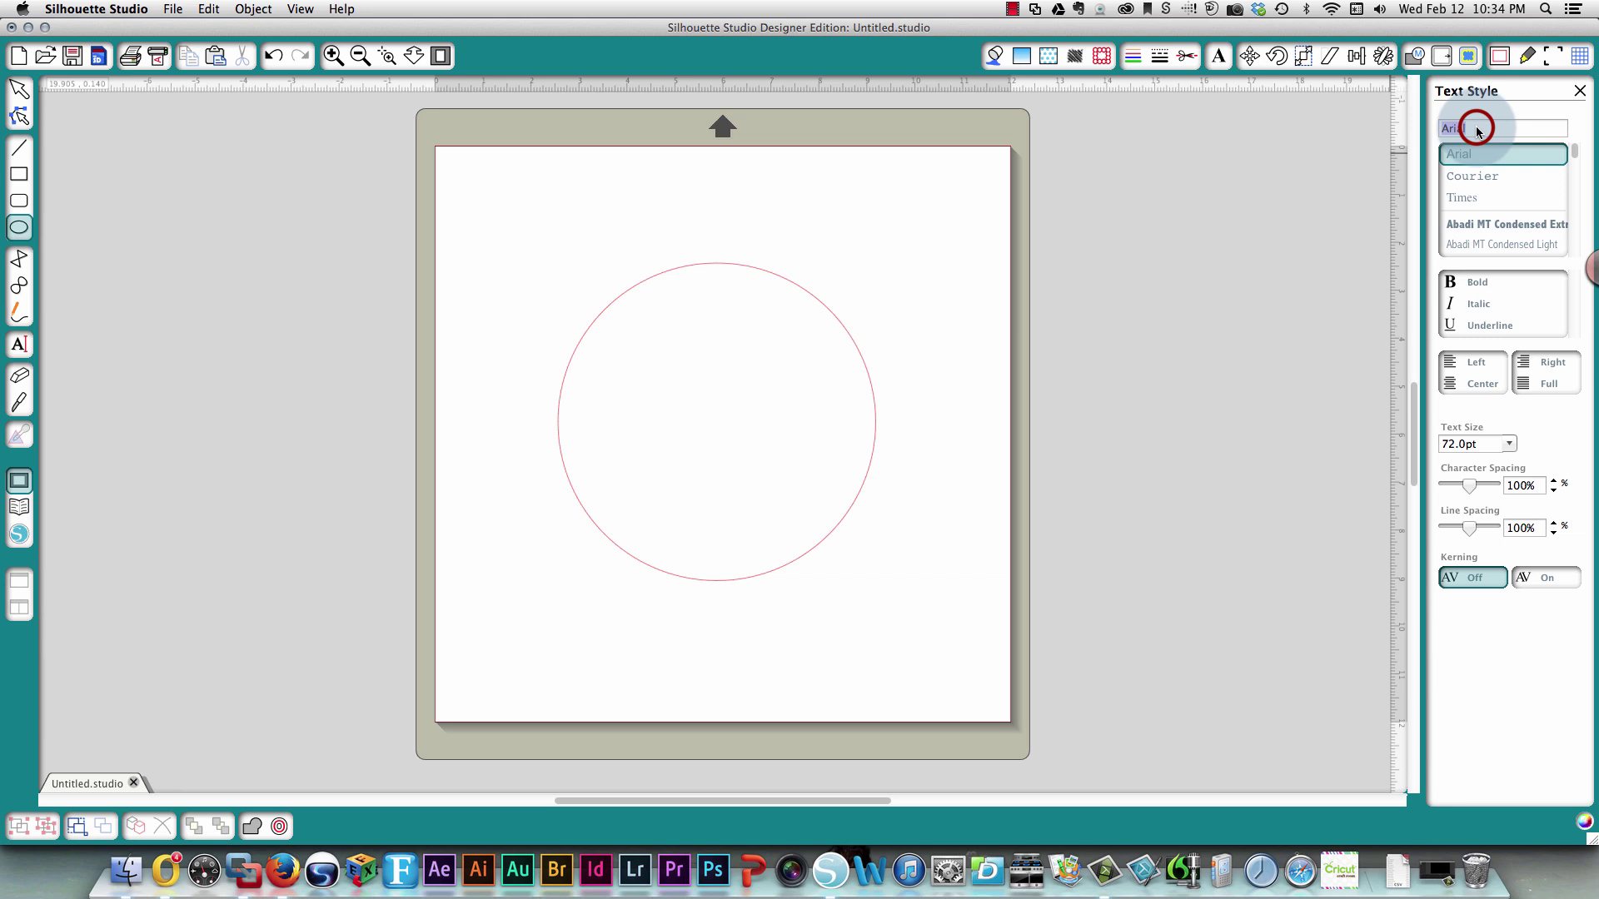
pyautogui.write('impact')
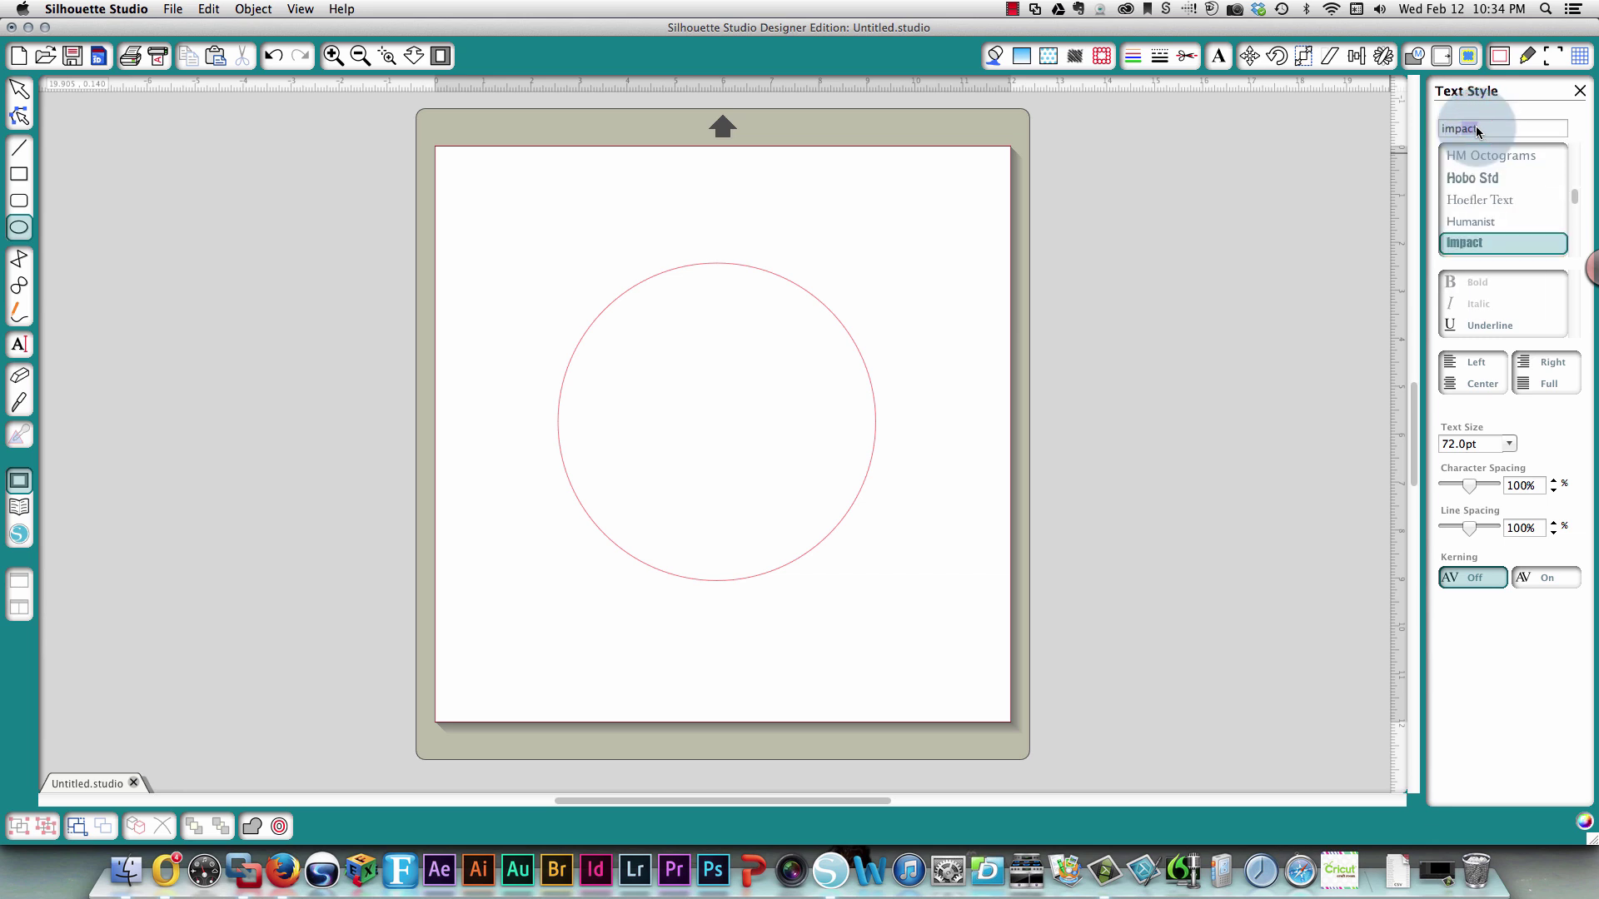
pyautogui.click(1491, 238)
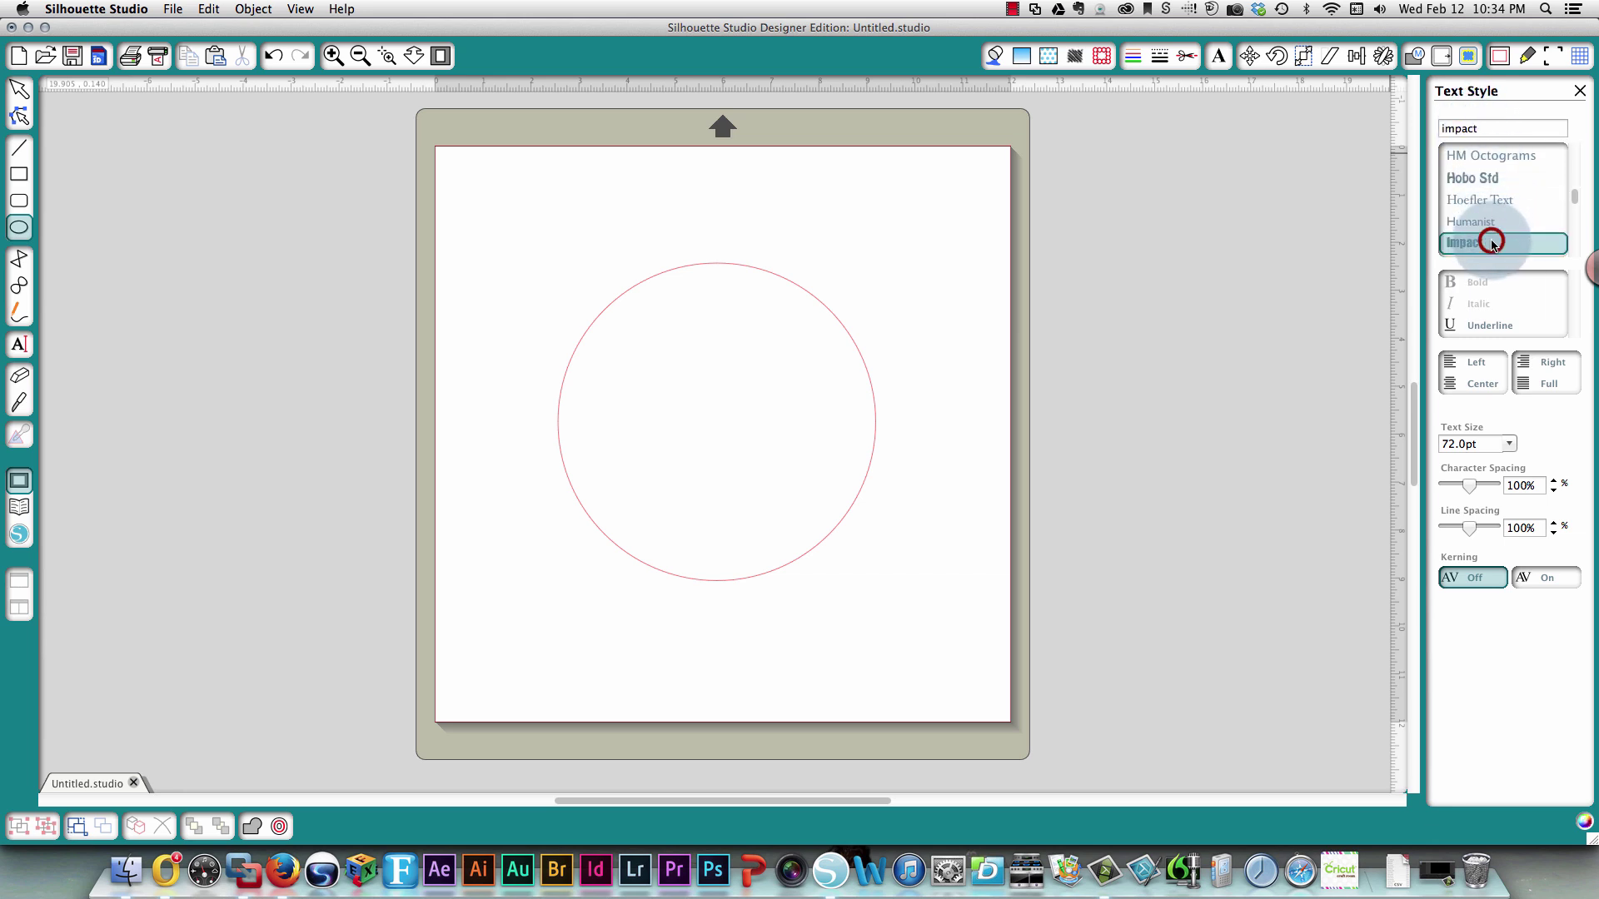
# Add the text KIA at the page's top-left
pyautogui.click(18, 344)
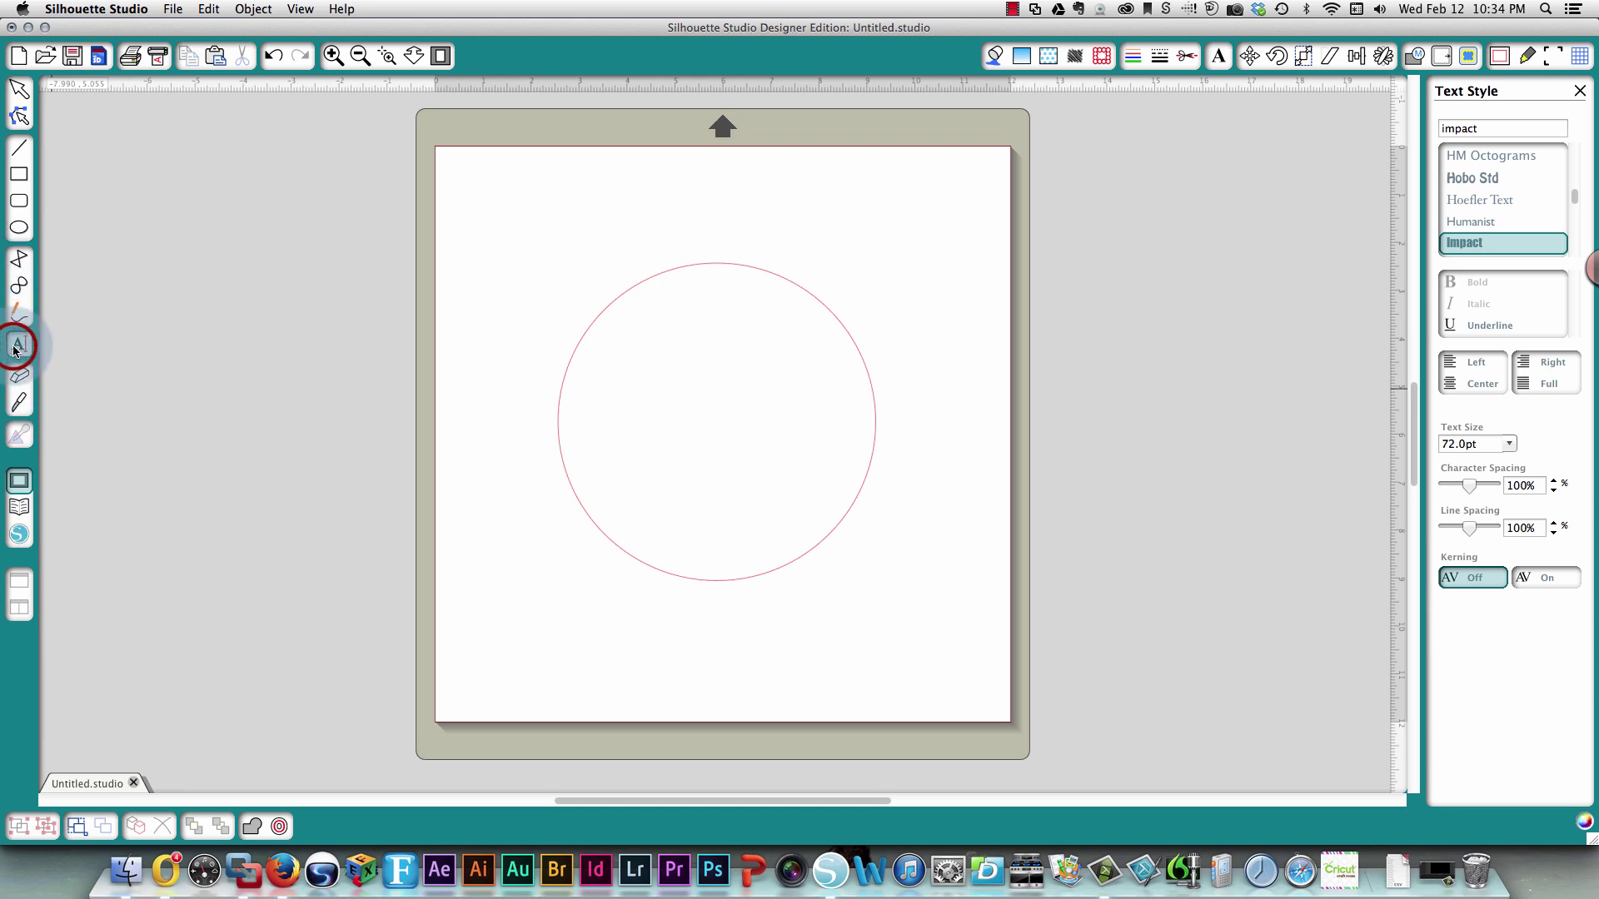
pyautogui.click(488, 197)
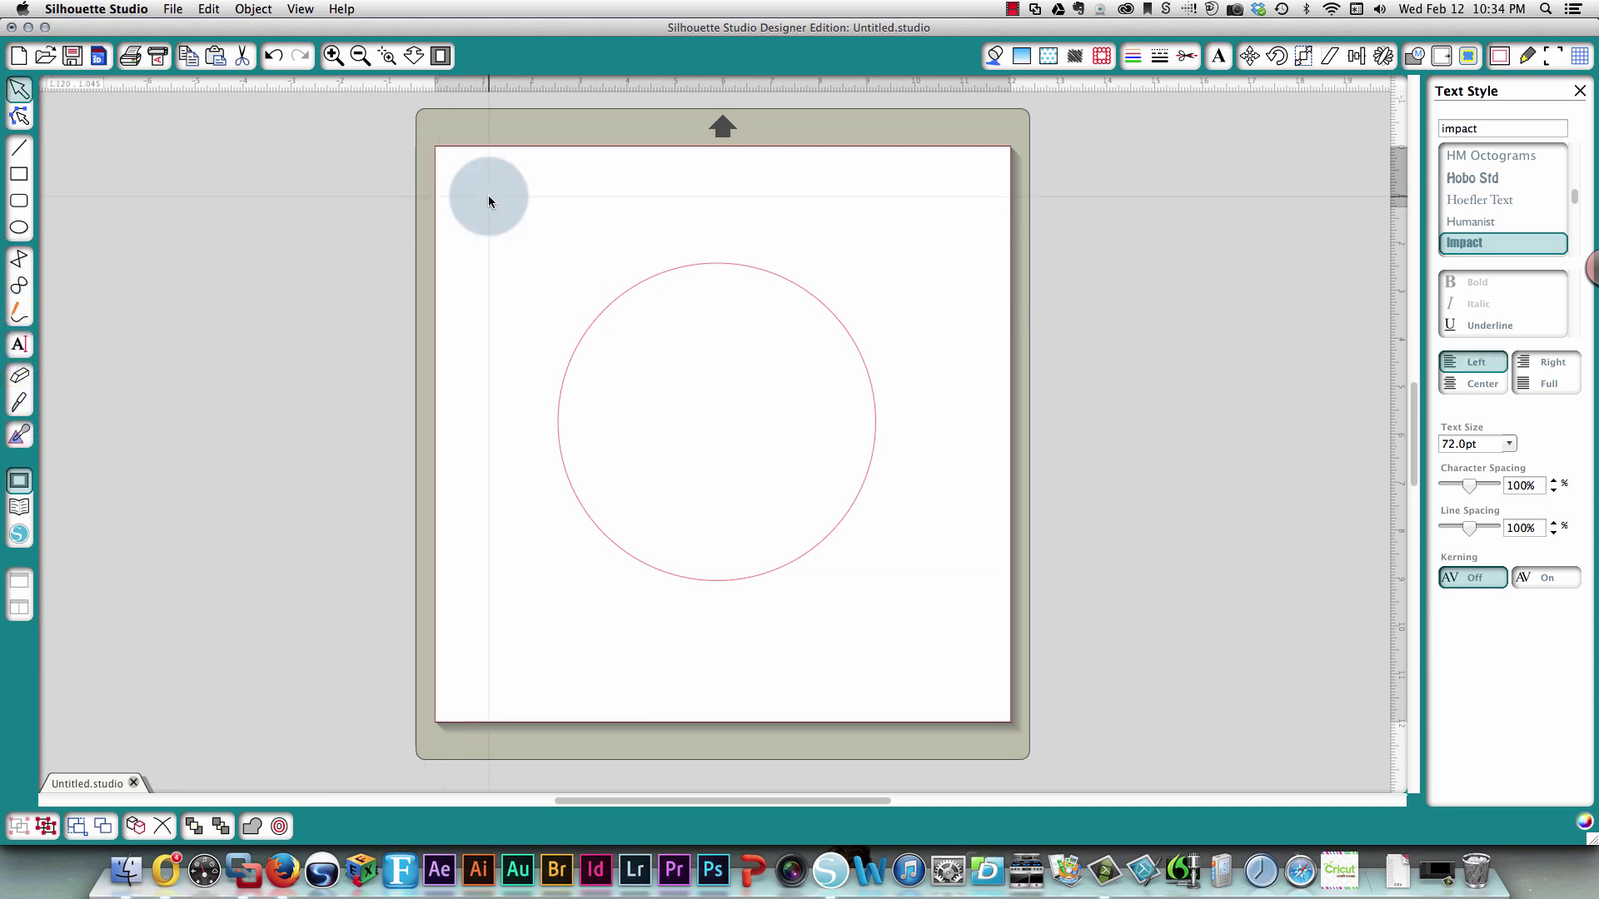
pyautogui.write('KIA')
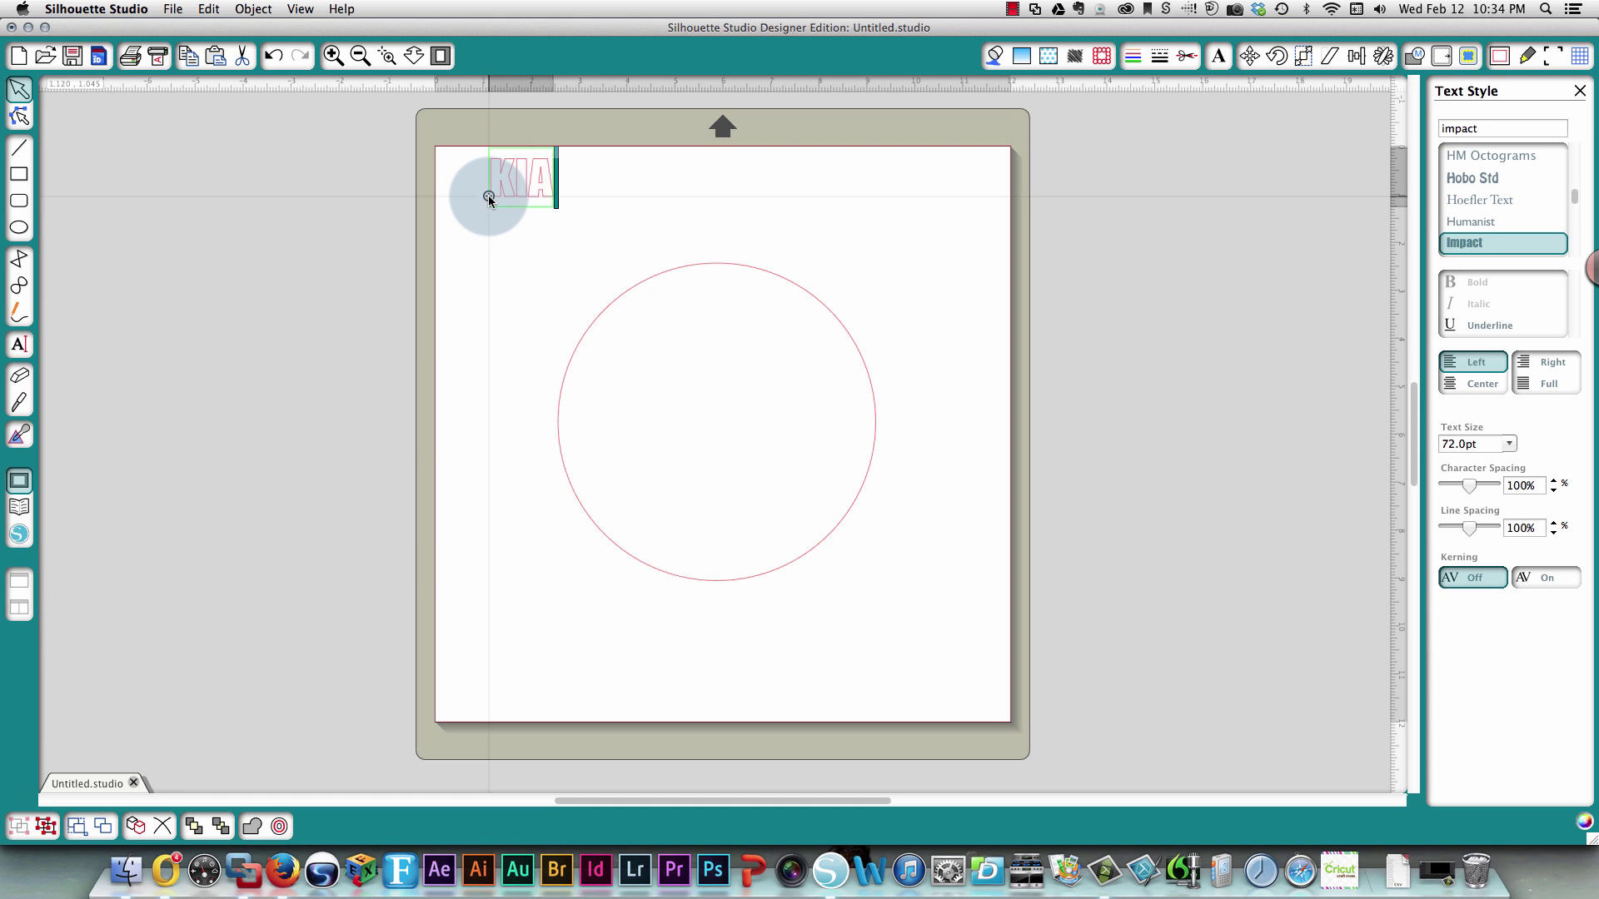
pyautogui.click(494, 279)
# Scale the KIA text up and move it over the circle
pyautogui.click(550, 196)
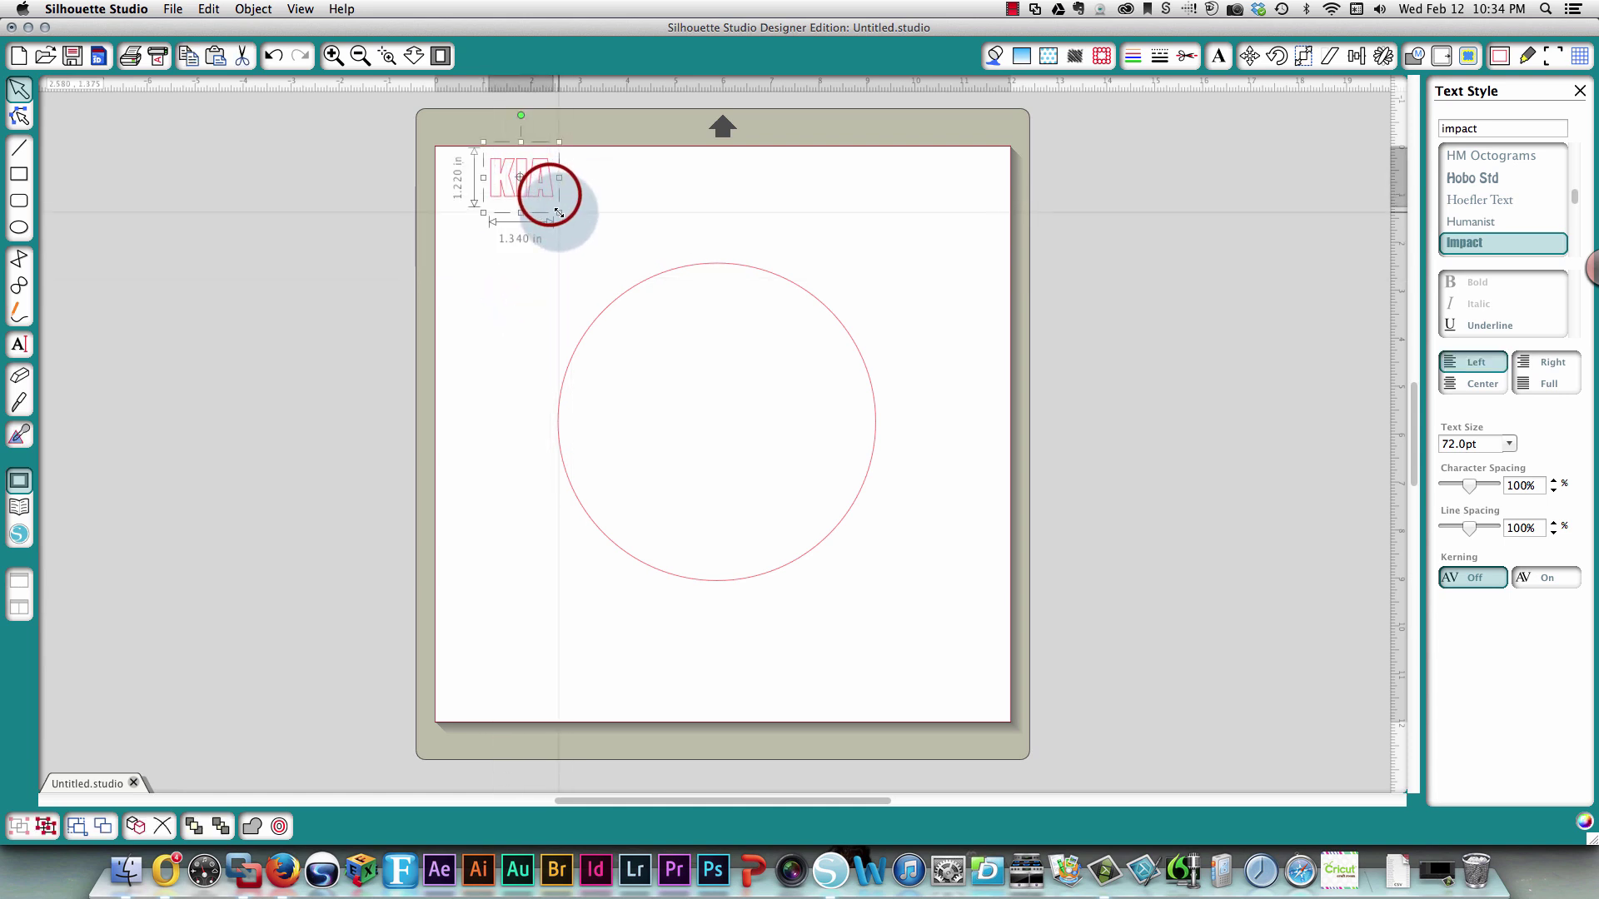
pyautogui.moveTo(558, 213); pyautogui.dragTo(839, 526)
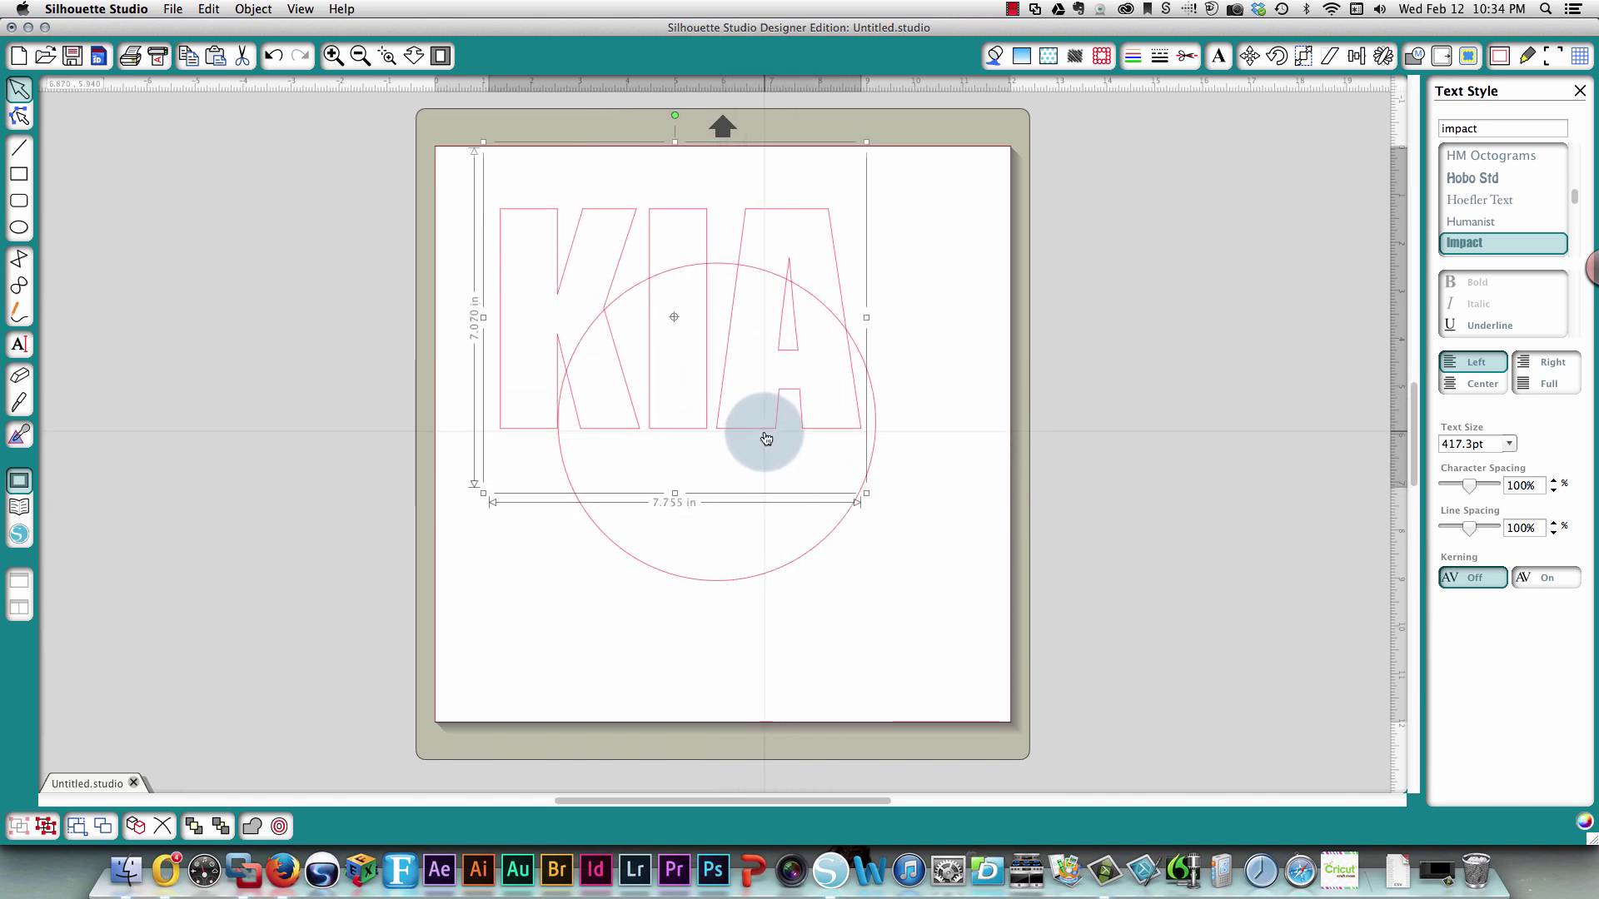
pyautogui.moveTo(761, 426)
pyautogui.mouseDown()
pyautogui.moveTo(811, 554)
pyautogui.moveTo(807, 541)
pyautogui.mouseUp()
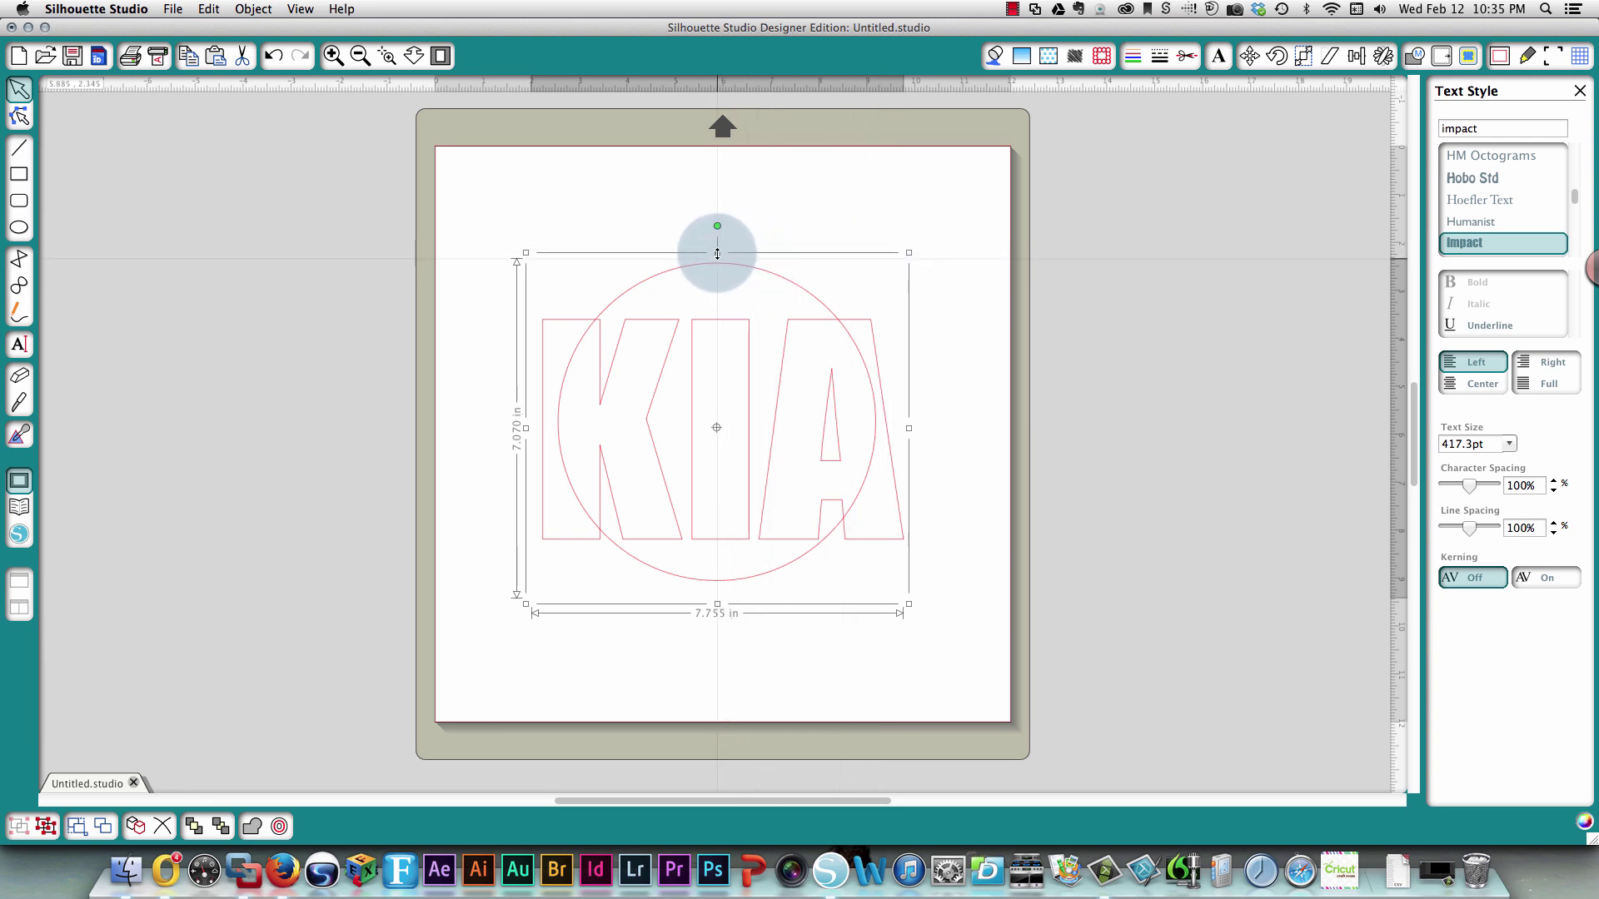
# Stretch KIA vertically to about 10.525 in so it spans the circle
pyautogui.moveTo(717, 252)
pyautogui.mouseDown()
pyautogui.moveTo(717, 203)
pyautogui.moveTo(720, 221)
pyautogui.mouseUp()
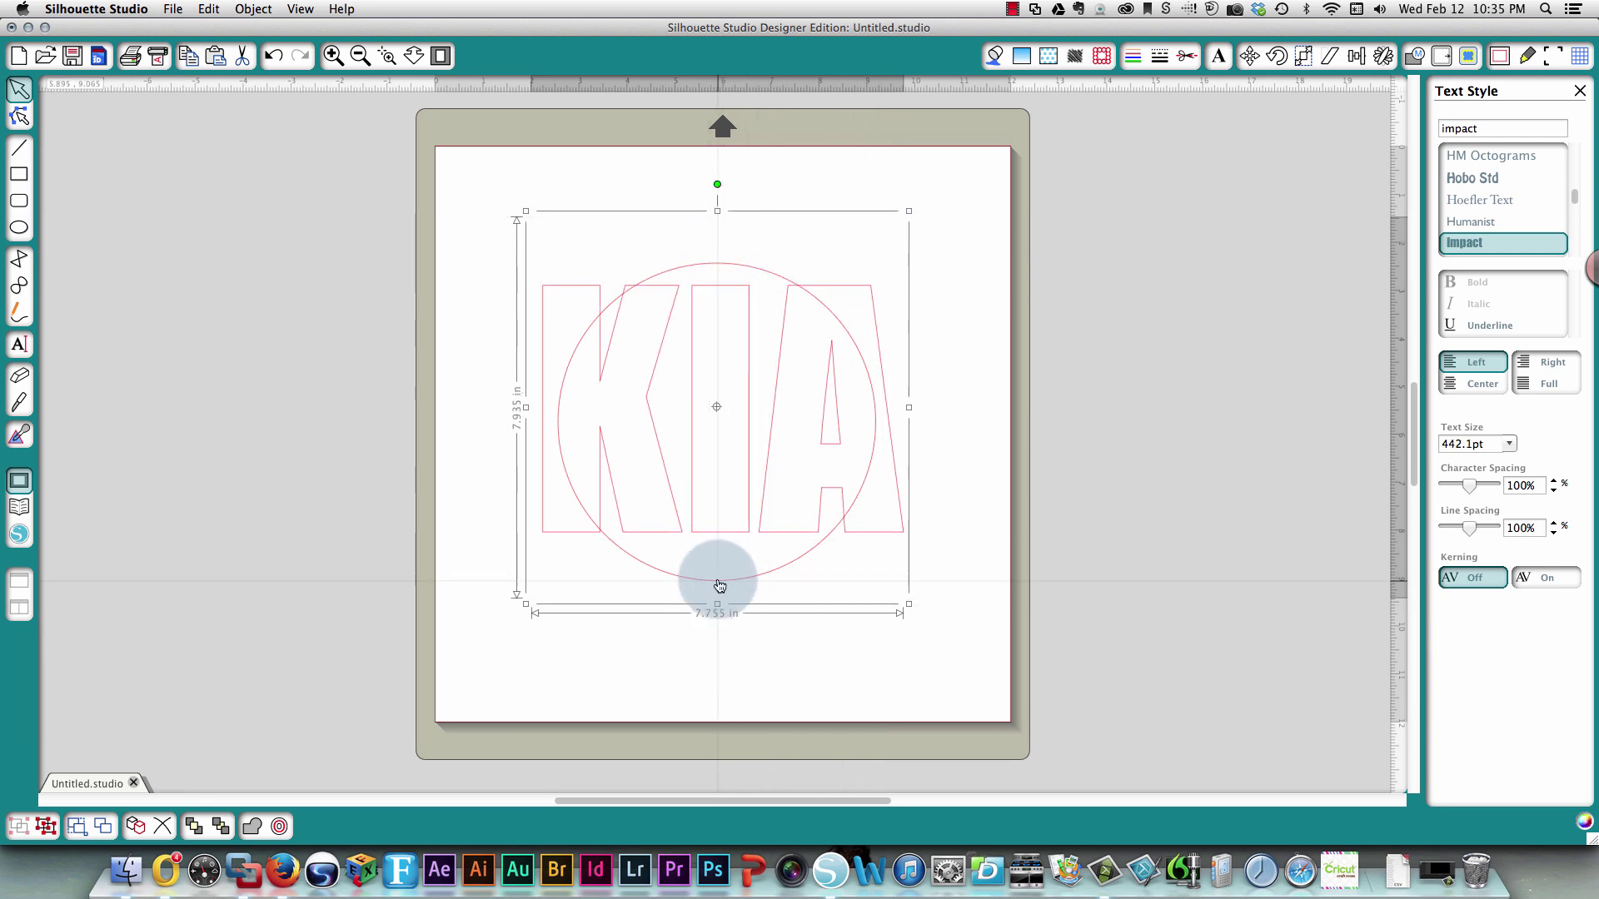
pyautogui.moveTo(717, 604); pyautogui.dragTo(719, 669)
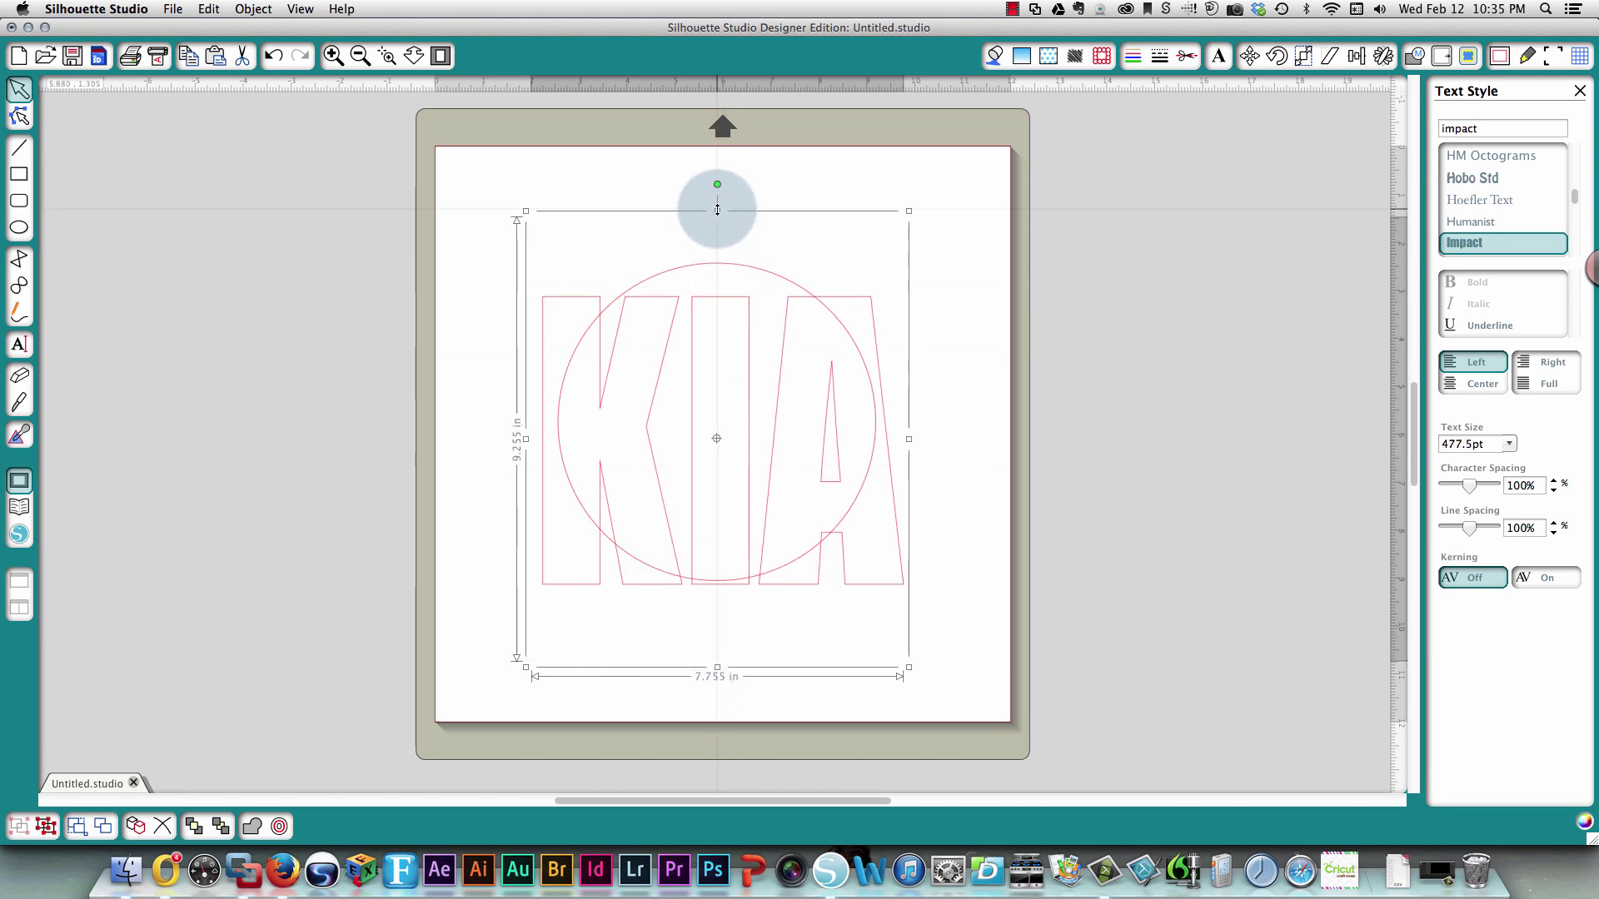
pyautogui.moveTo(716, 211); pyautogui.dragTo(715, 165)
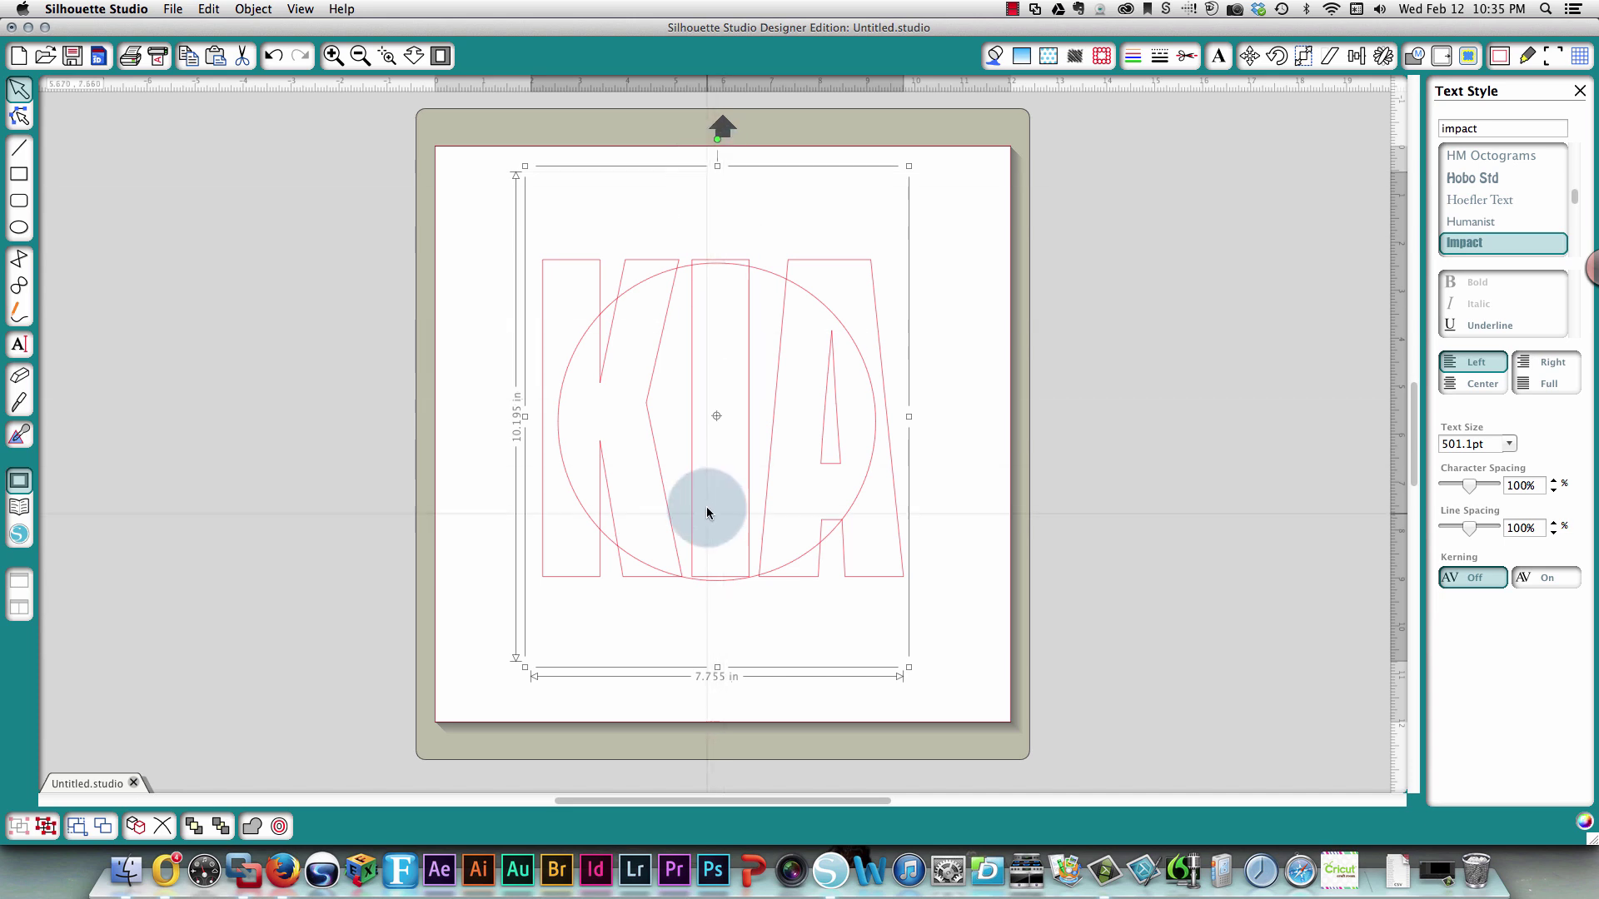
pyautogui.moveTo(717, 667); pyautogui.dragTo(719, 678)
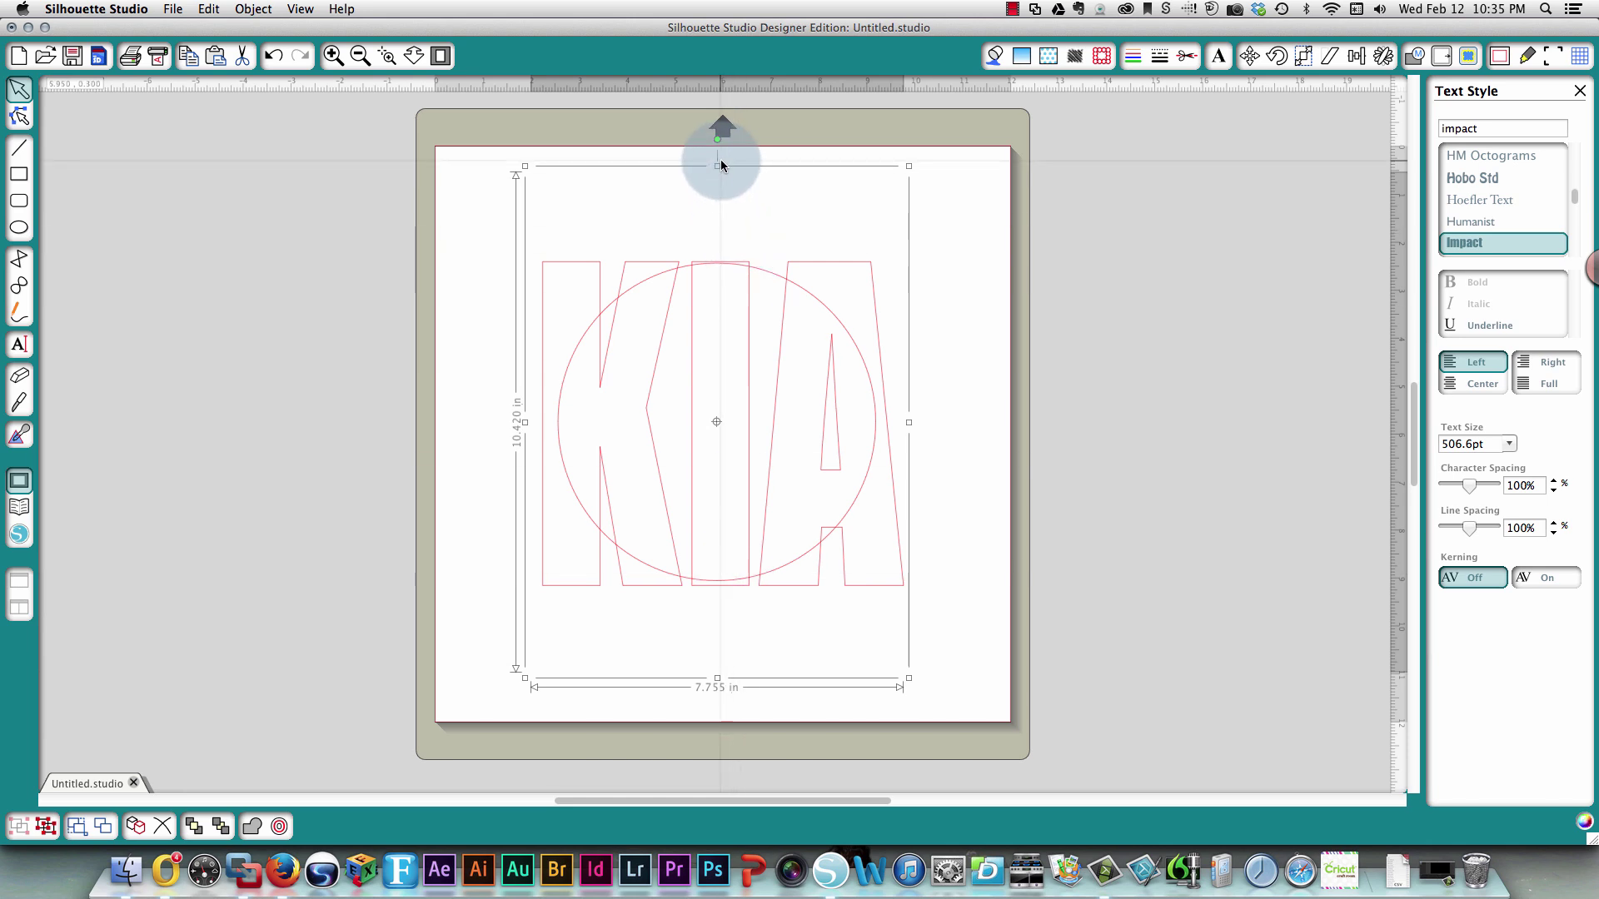
pyautogui.moveTo(717, 164); pyautogui.dragTo(716, 163)
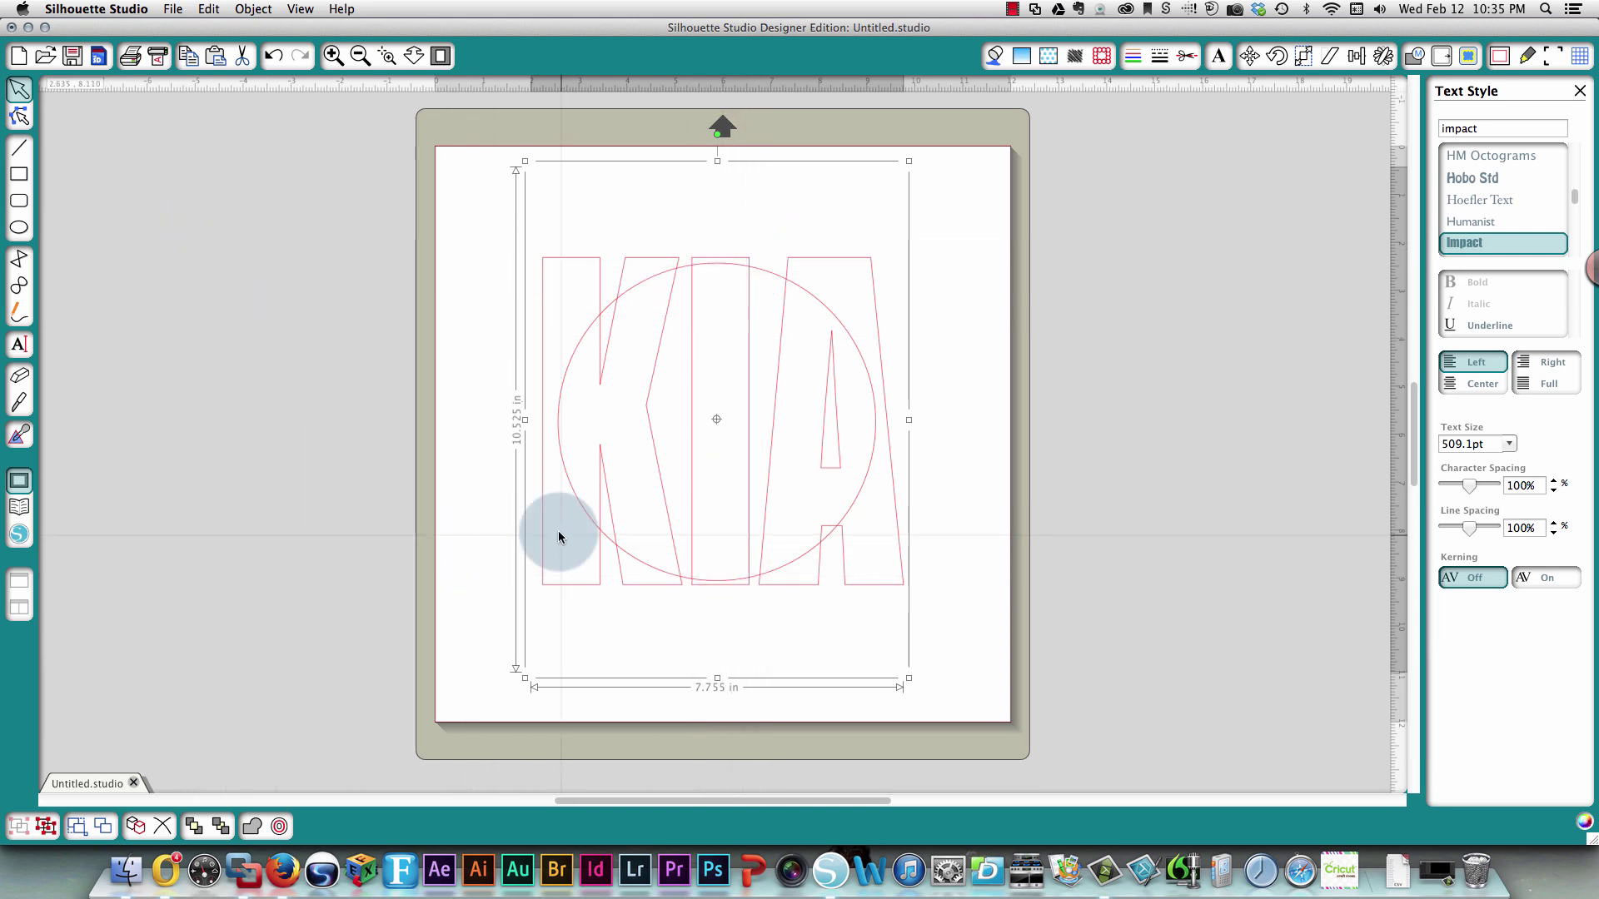
# Ungroup KIA into separate letters and pull the K's top down to about 5.725 in
pyautogui.rightClick(569, 590)
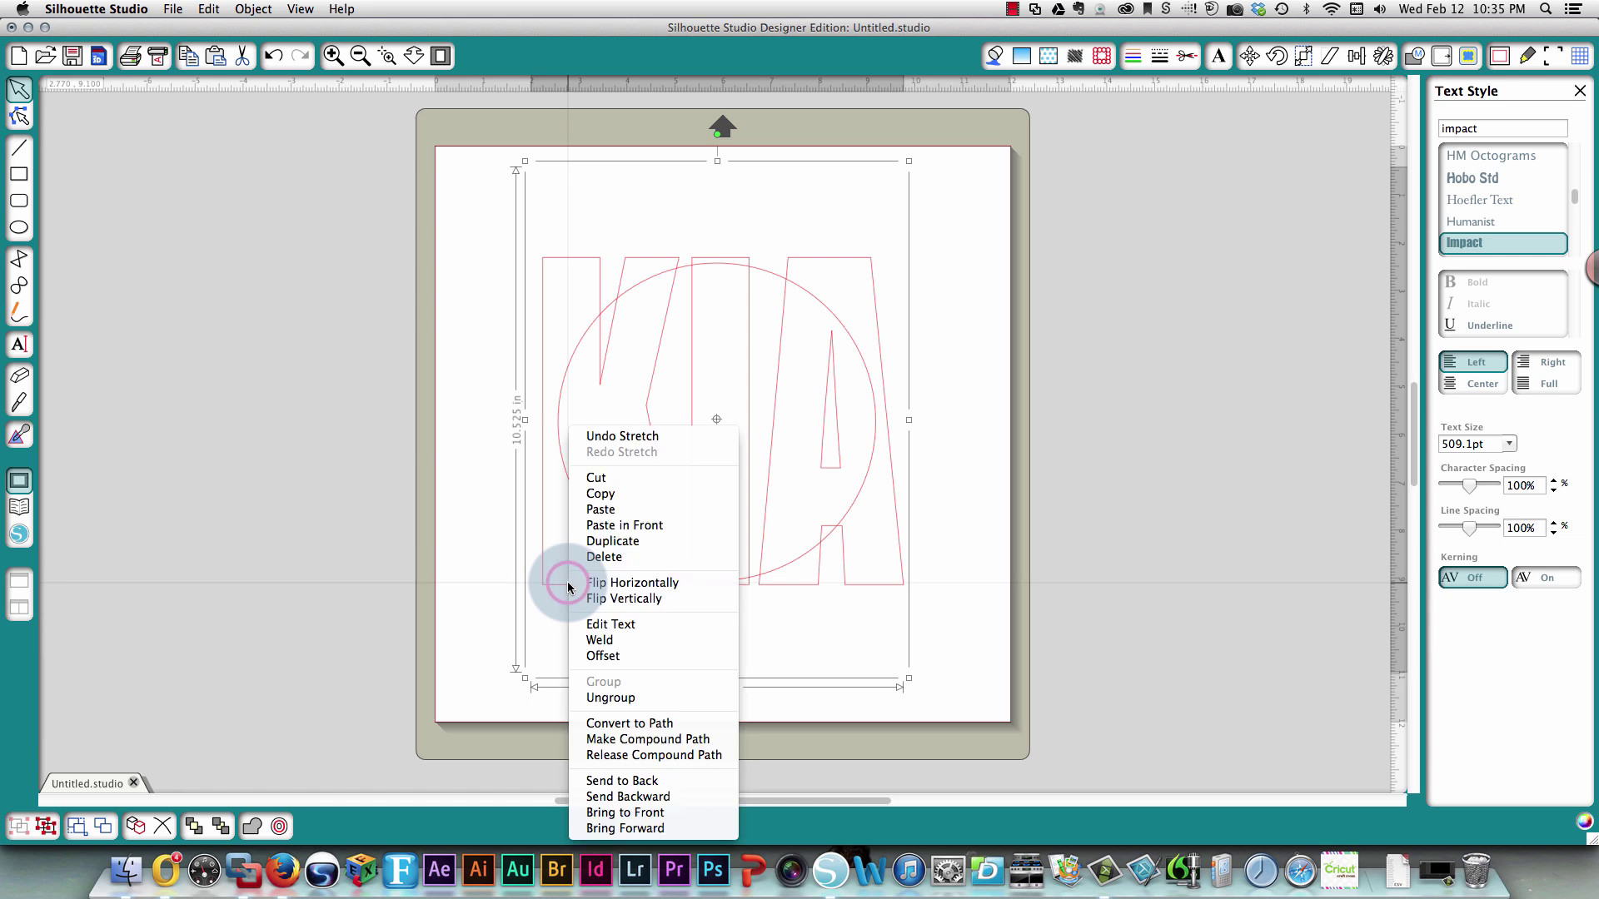
pyautogui.click(658, 697)
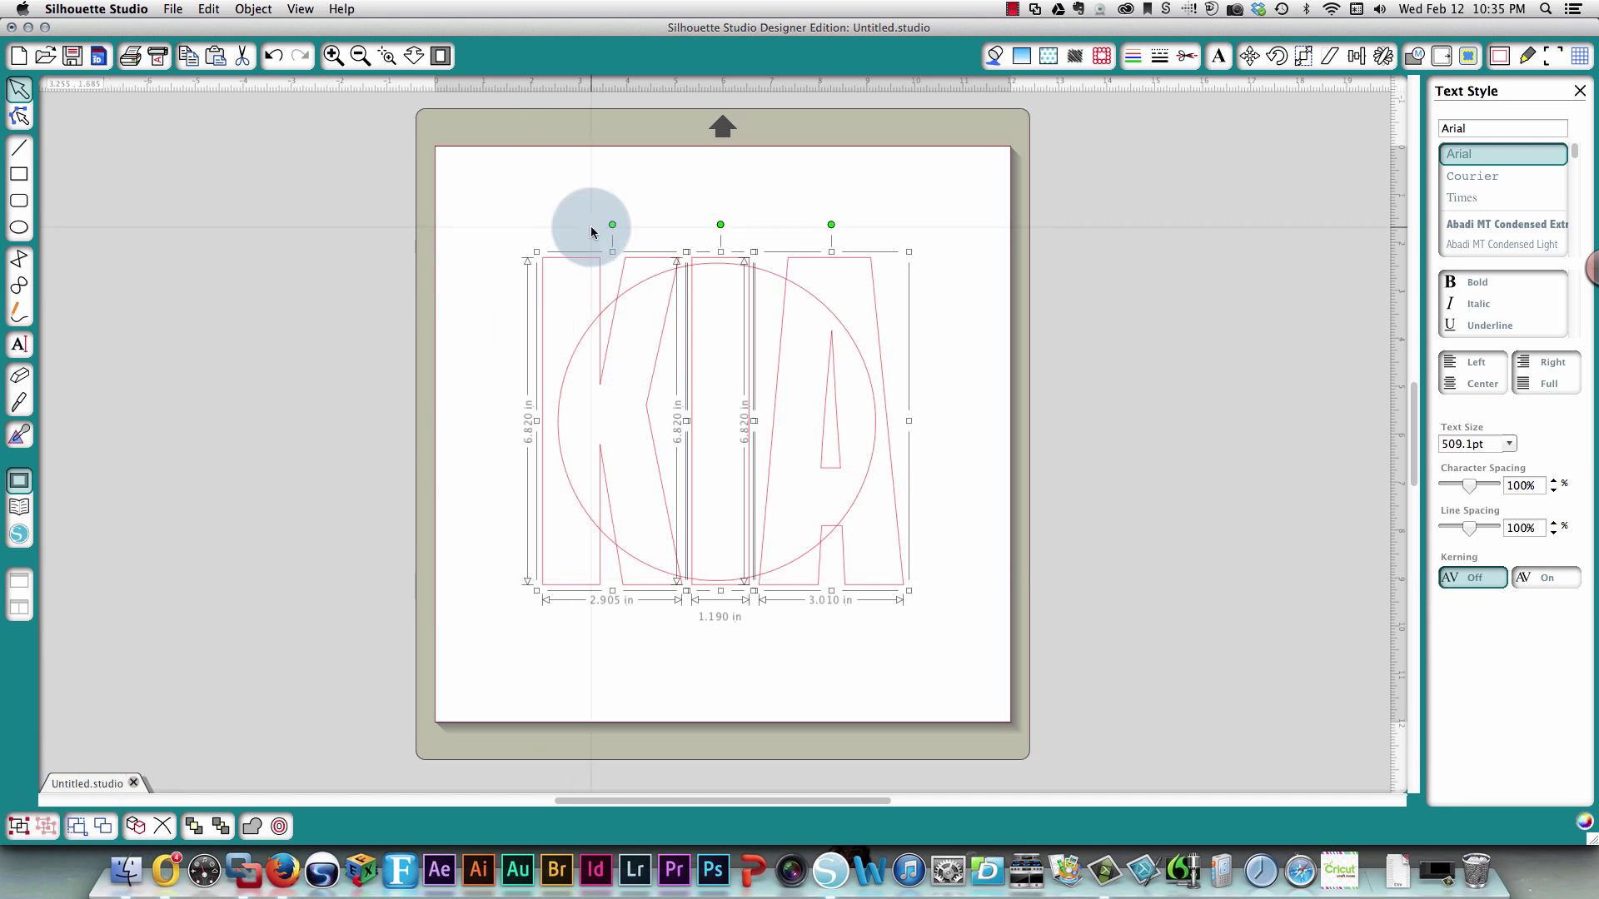
pyautogui.click(557, 201)
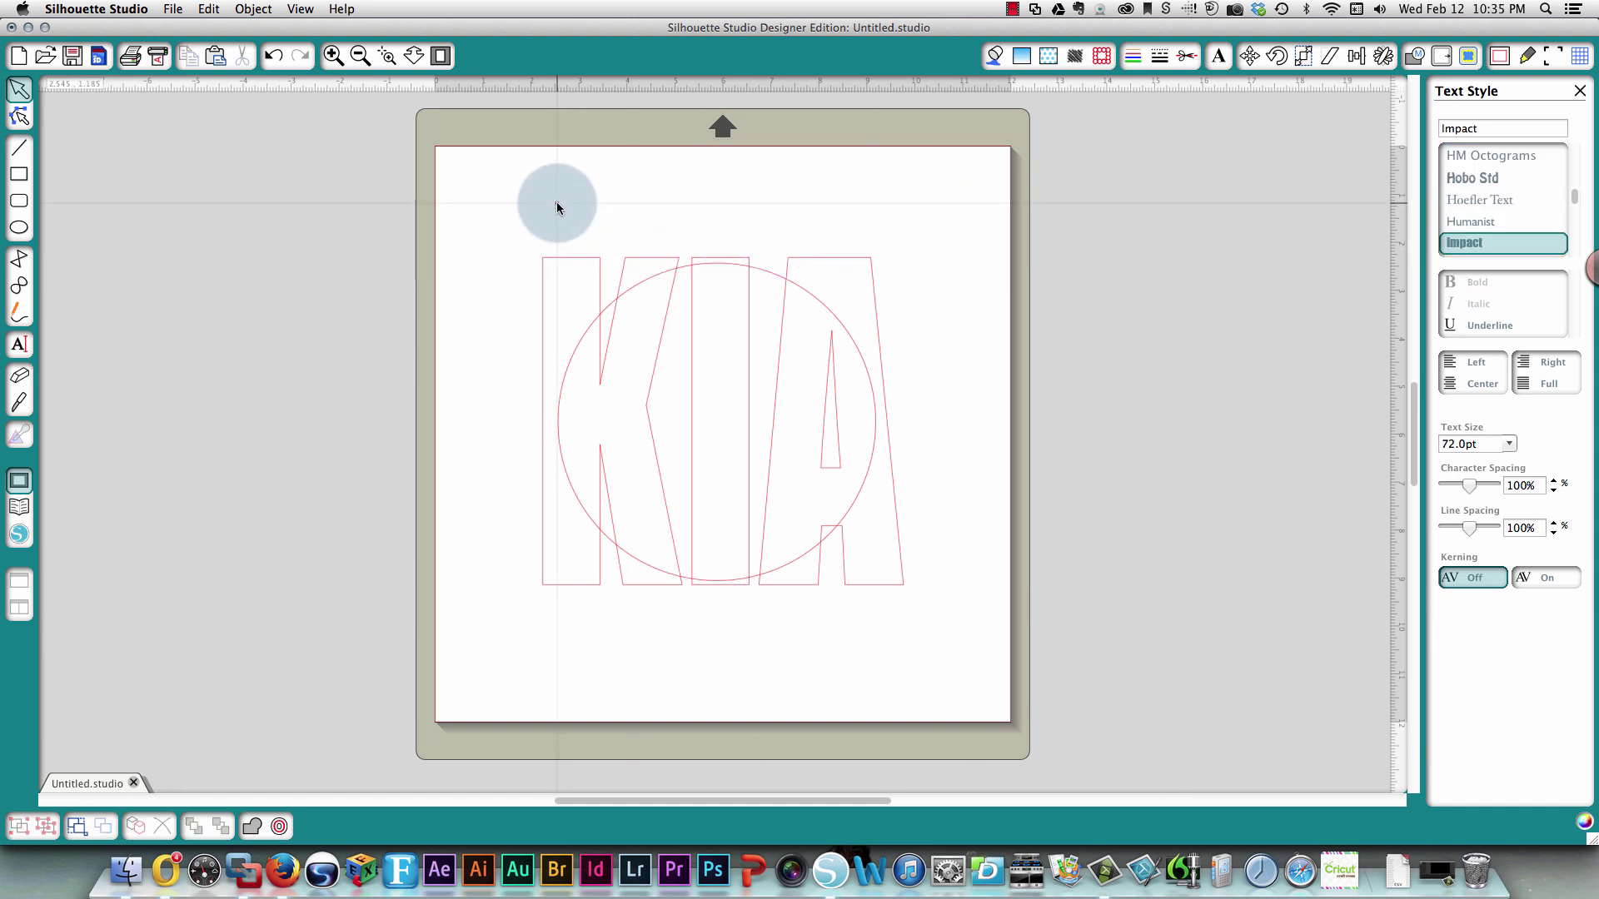
pyautogui.click(650, 412)
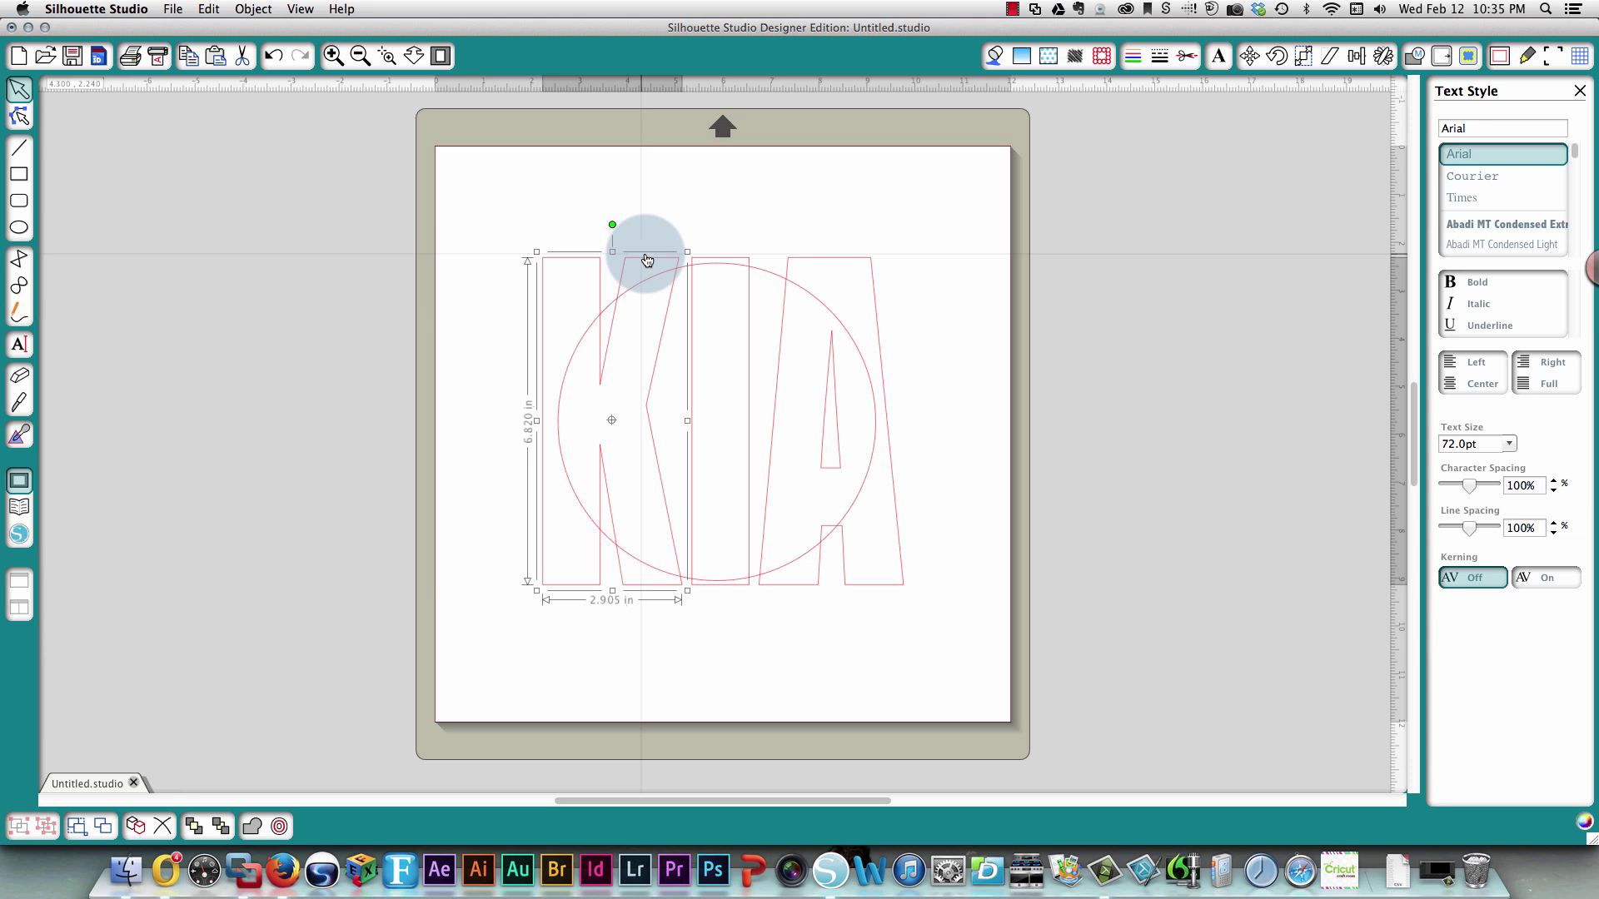
pyautogui.moveTo(613, 251); pyautogui.dragTo(614, 304)
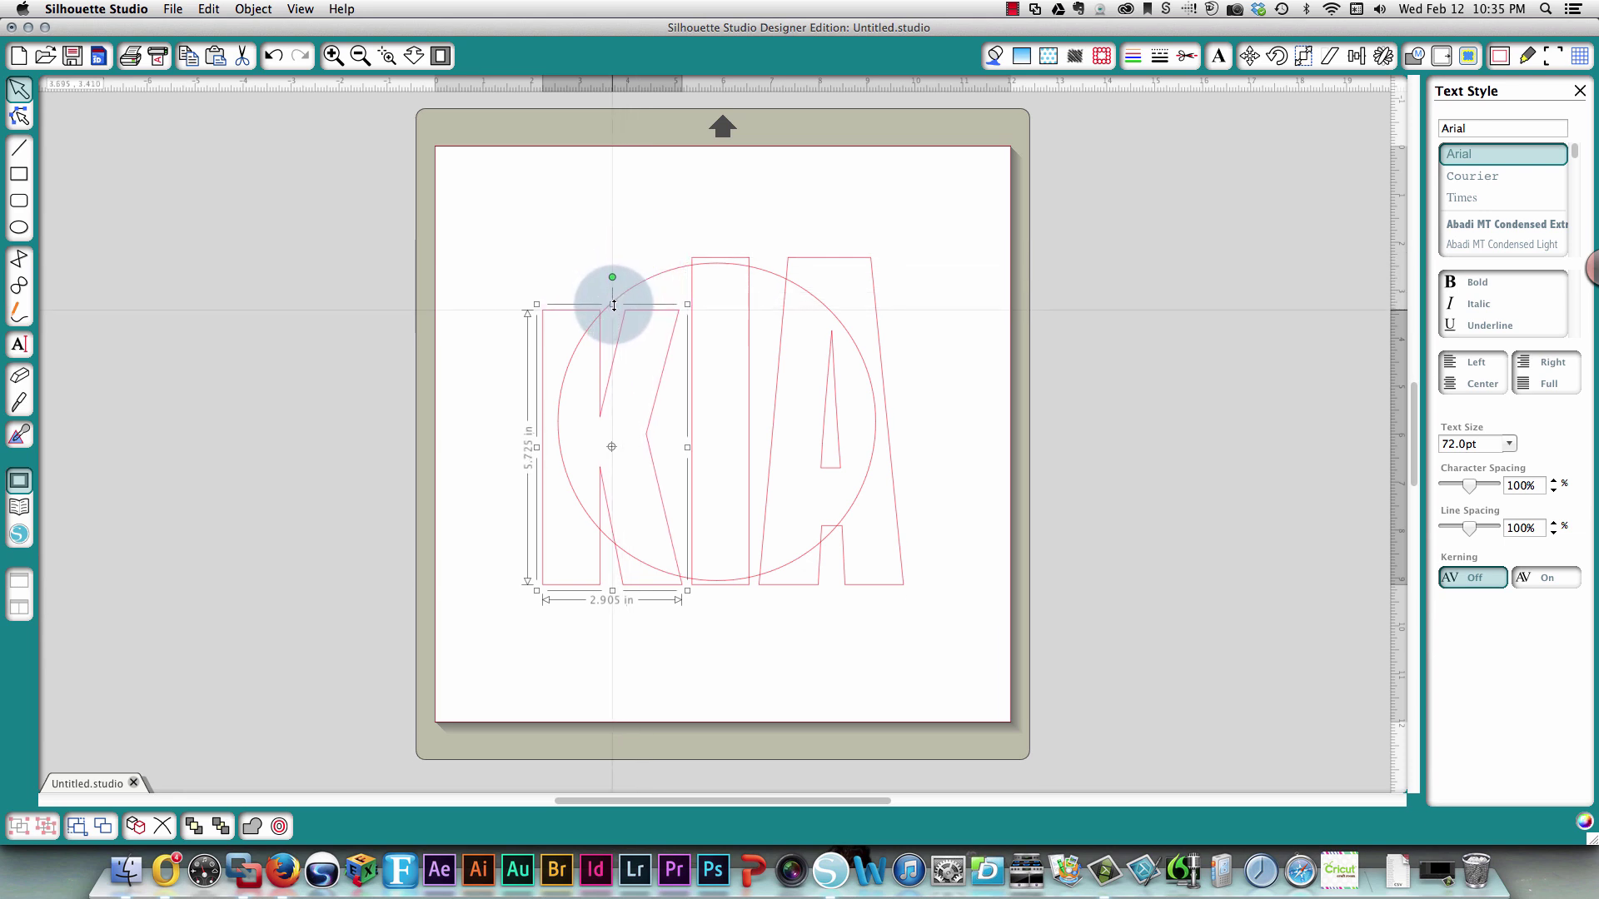
# Undo the K's height change, shrink it proportionally and reposition it lower
pyautogui.click(274, 56)
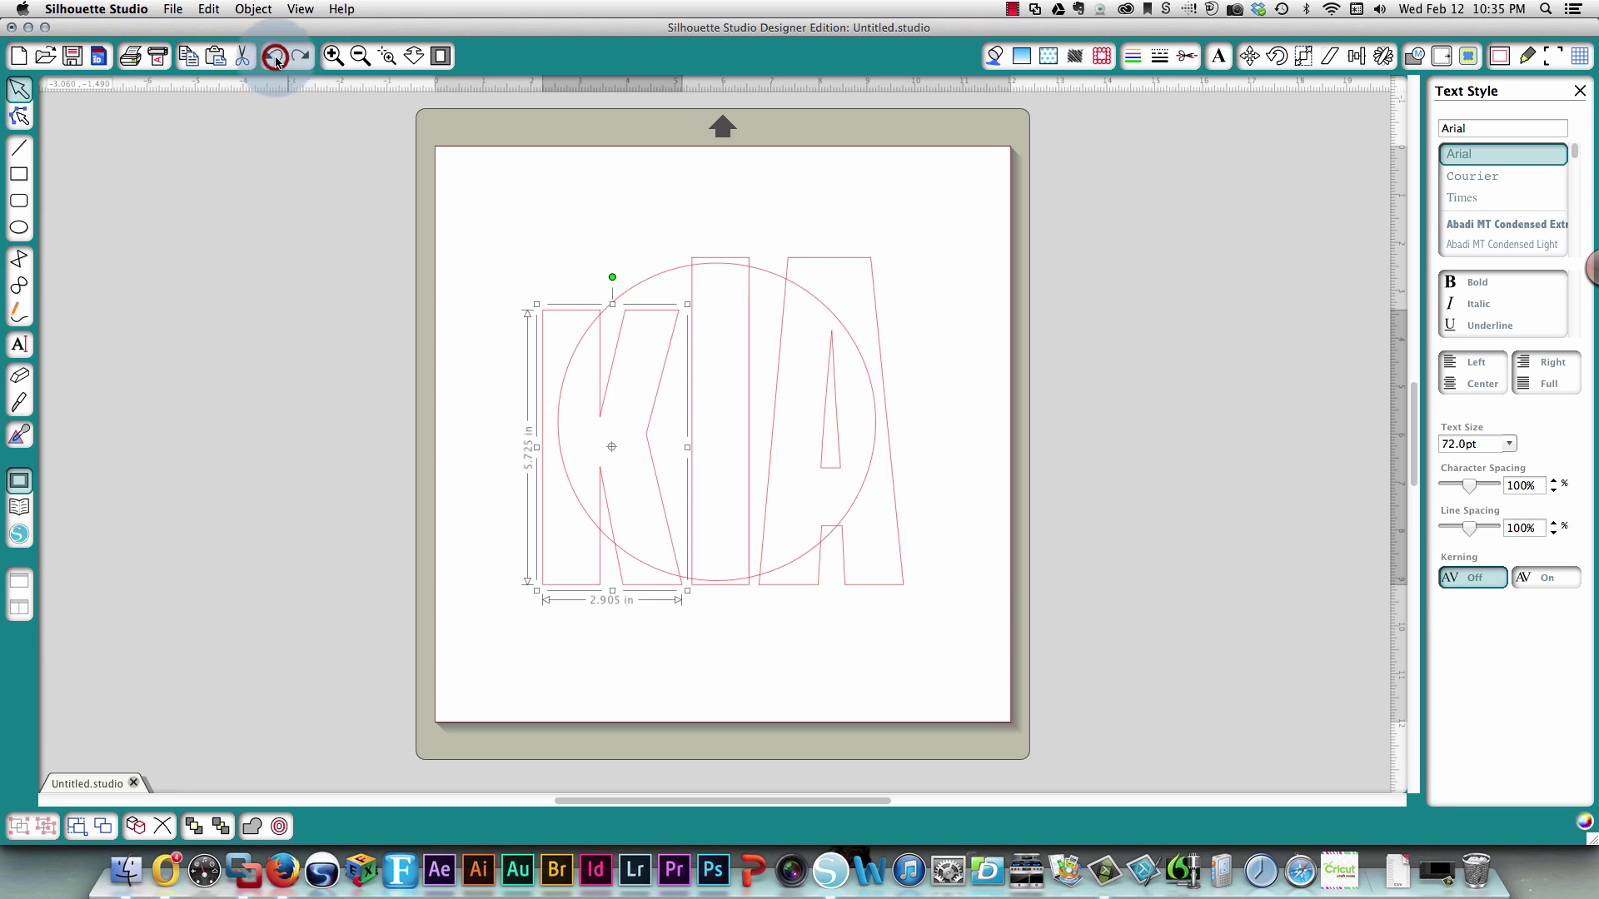
pyautogui.press('super+z')
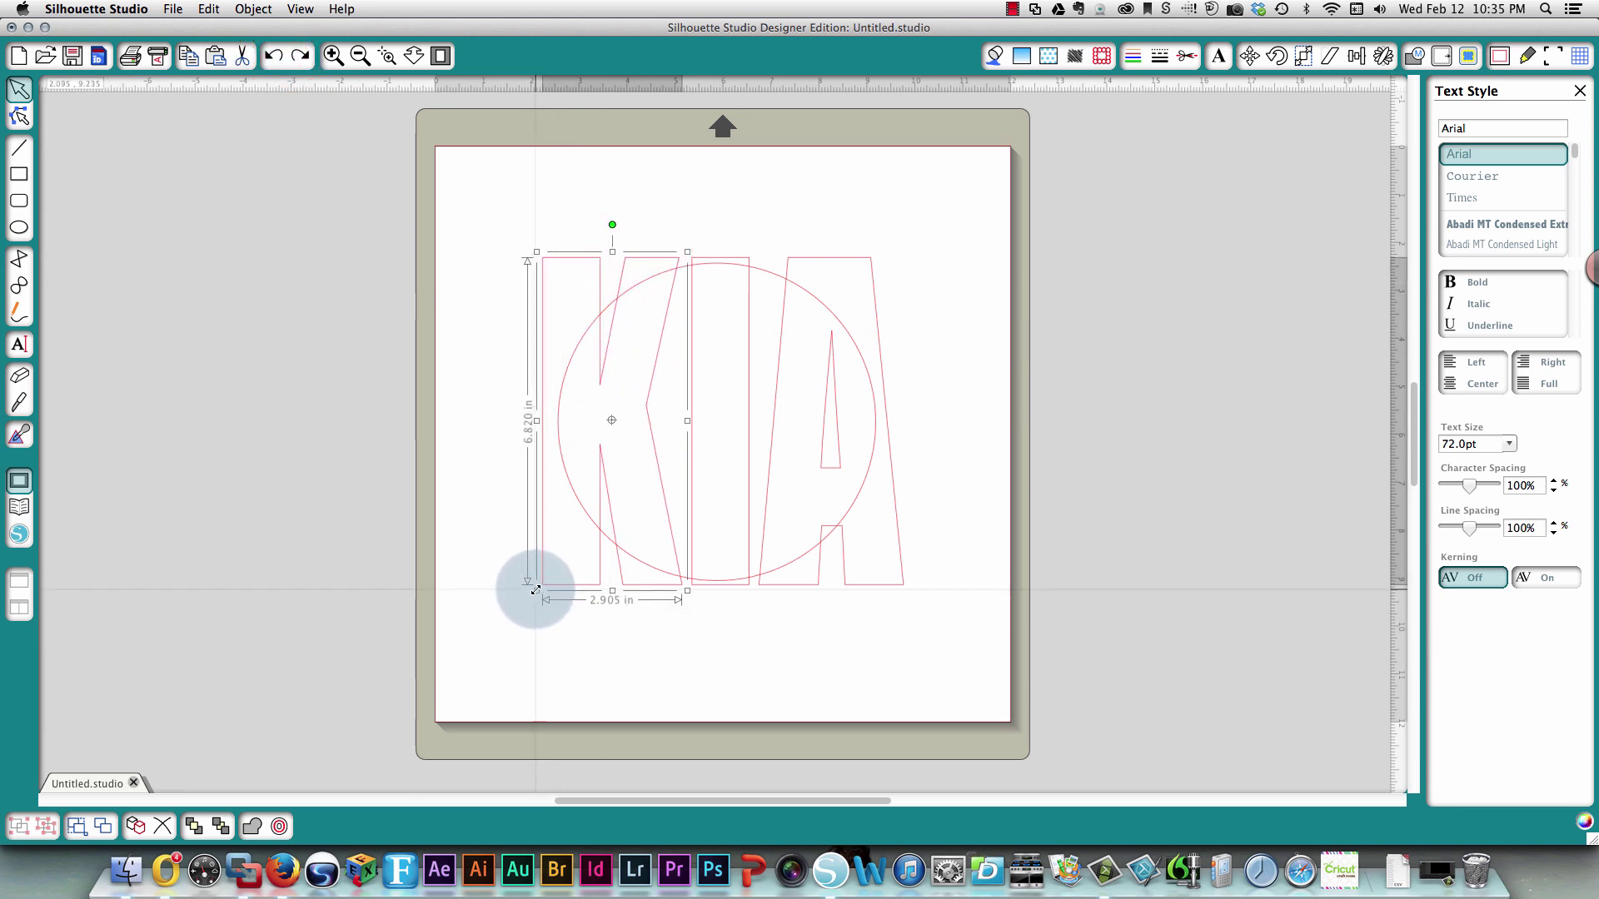
pyautogui.moveTo(535, 589); pyautogui.dragTo(579, 516)
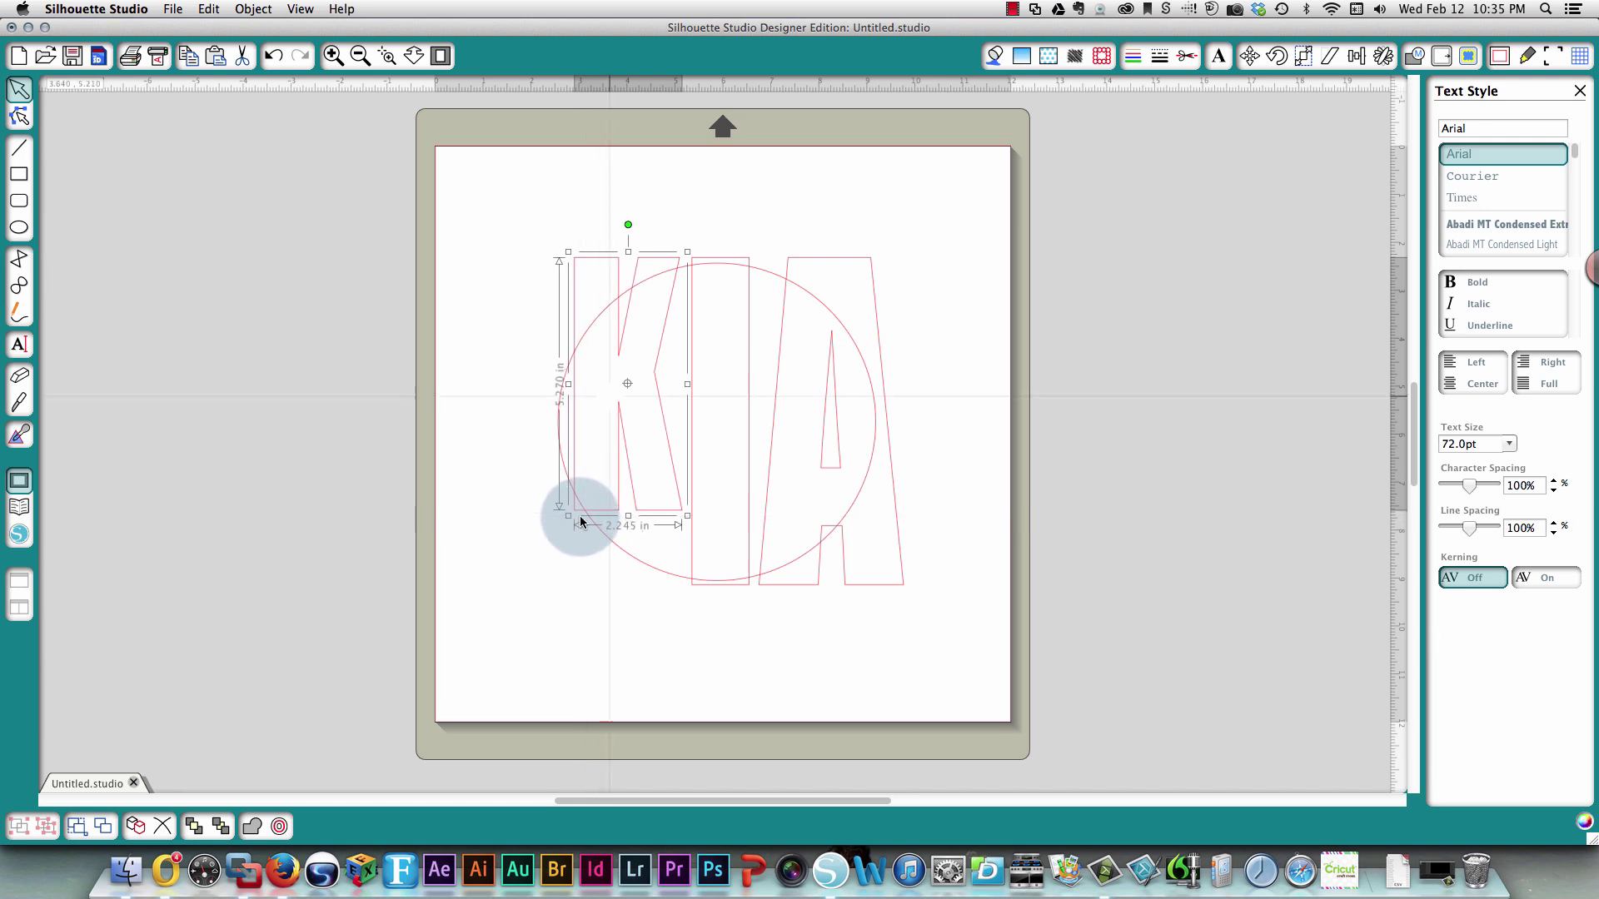
pyautogui.click(605, 246)
pyautogui.moveTo(656, 355); pyautogui.dragTo(662, 400)
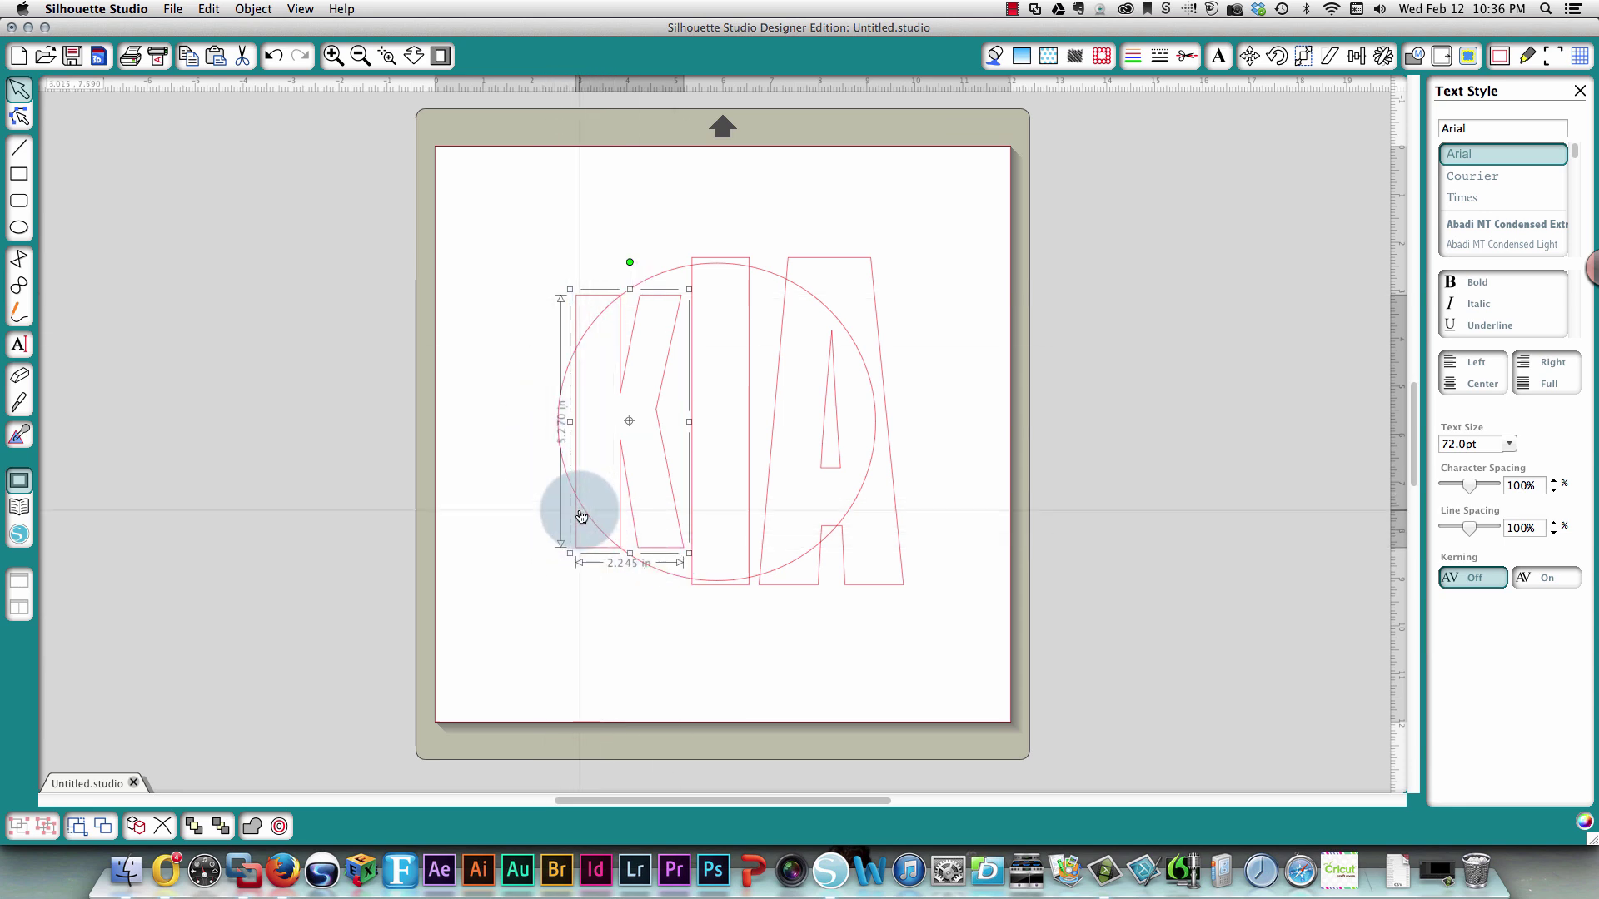
pyautogui.moveTo(577, 511); pyautogui.dragTo(579, 520)
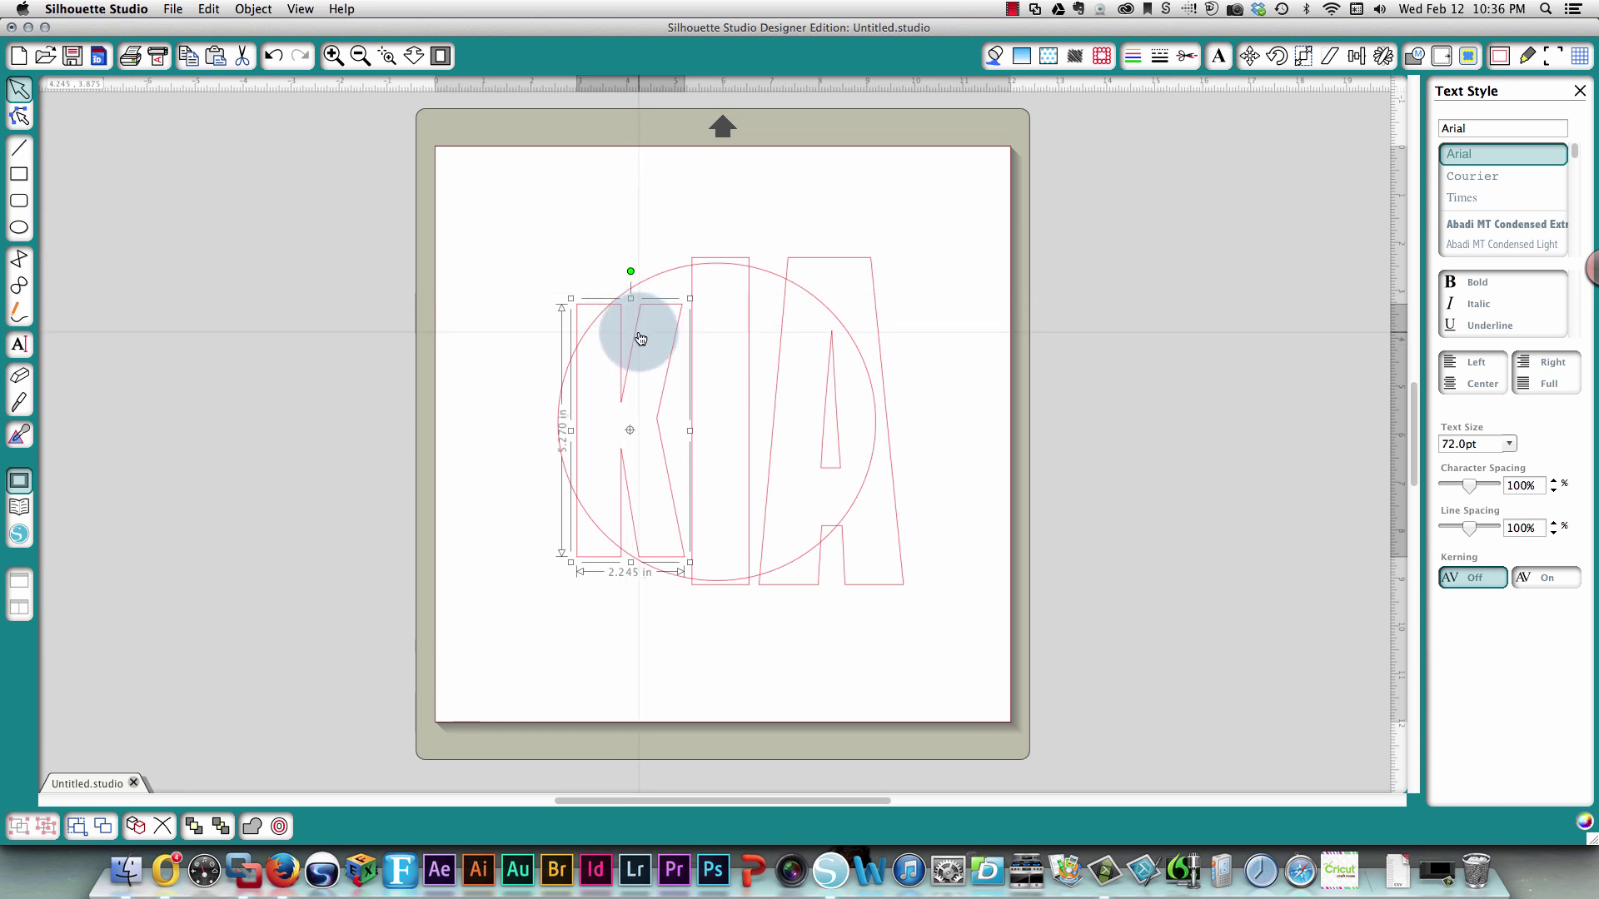
pyautogui.moveTo(639, 338); pyautogui.dragTo(639, 333)
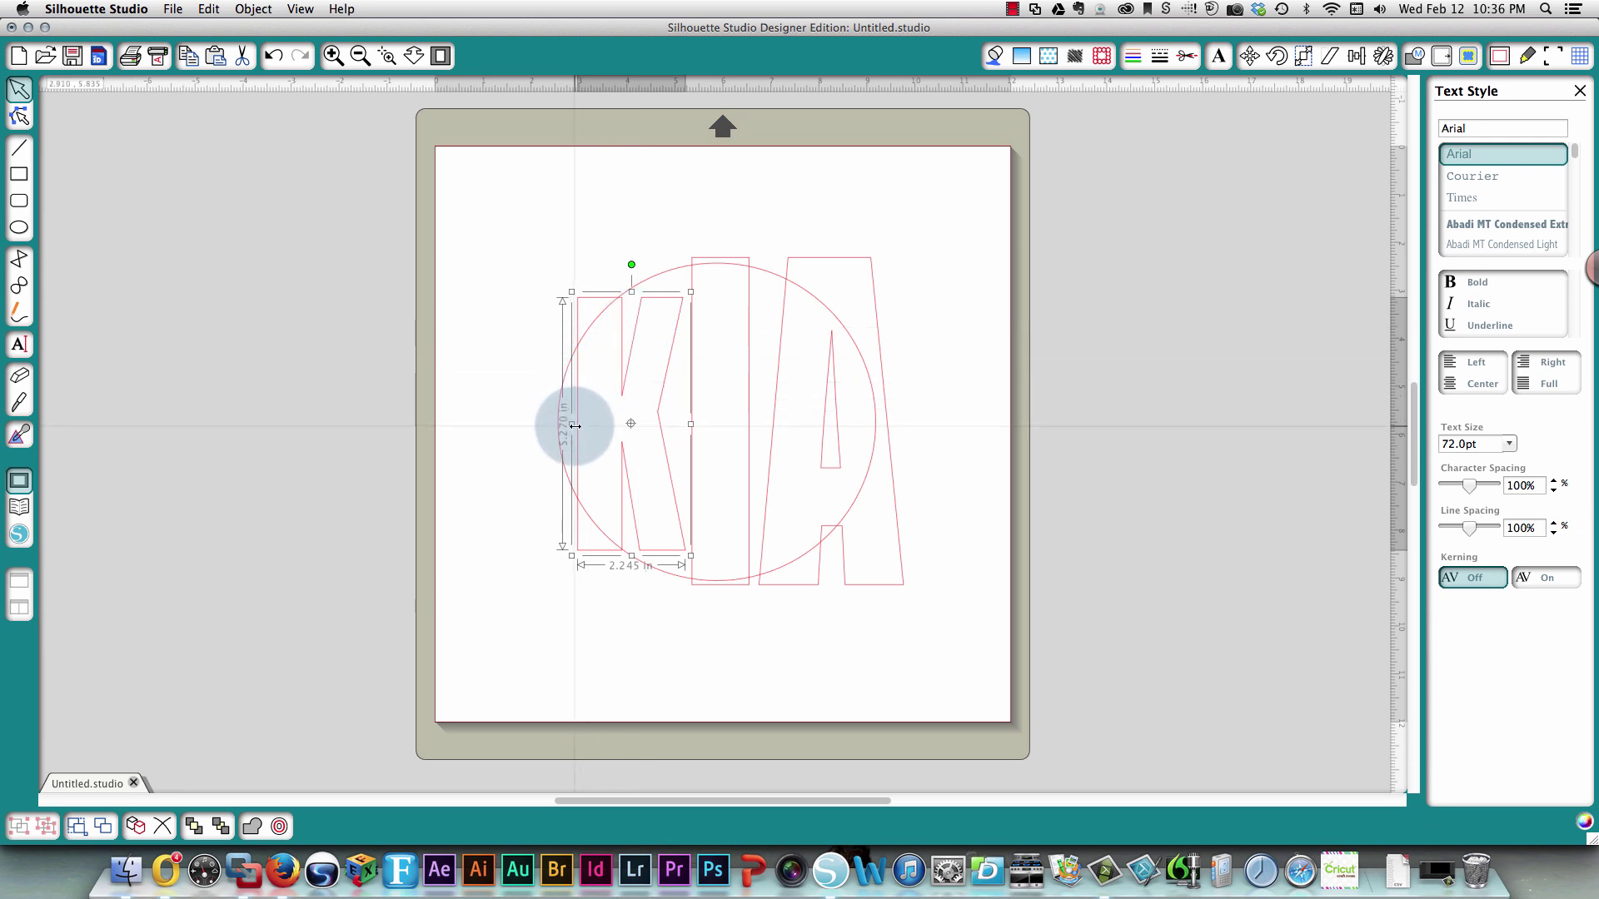
# Adjust the K from its left side to 2.660 in wide
pyautogui.moveTo(575, 425); pyautogui.dragTo(548, 424)
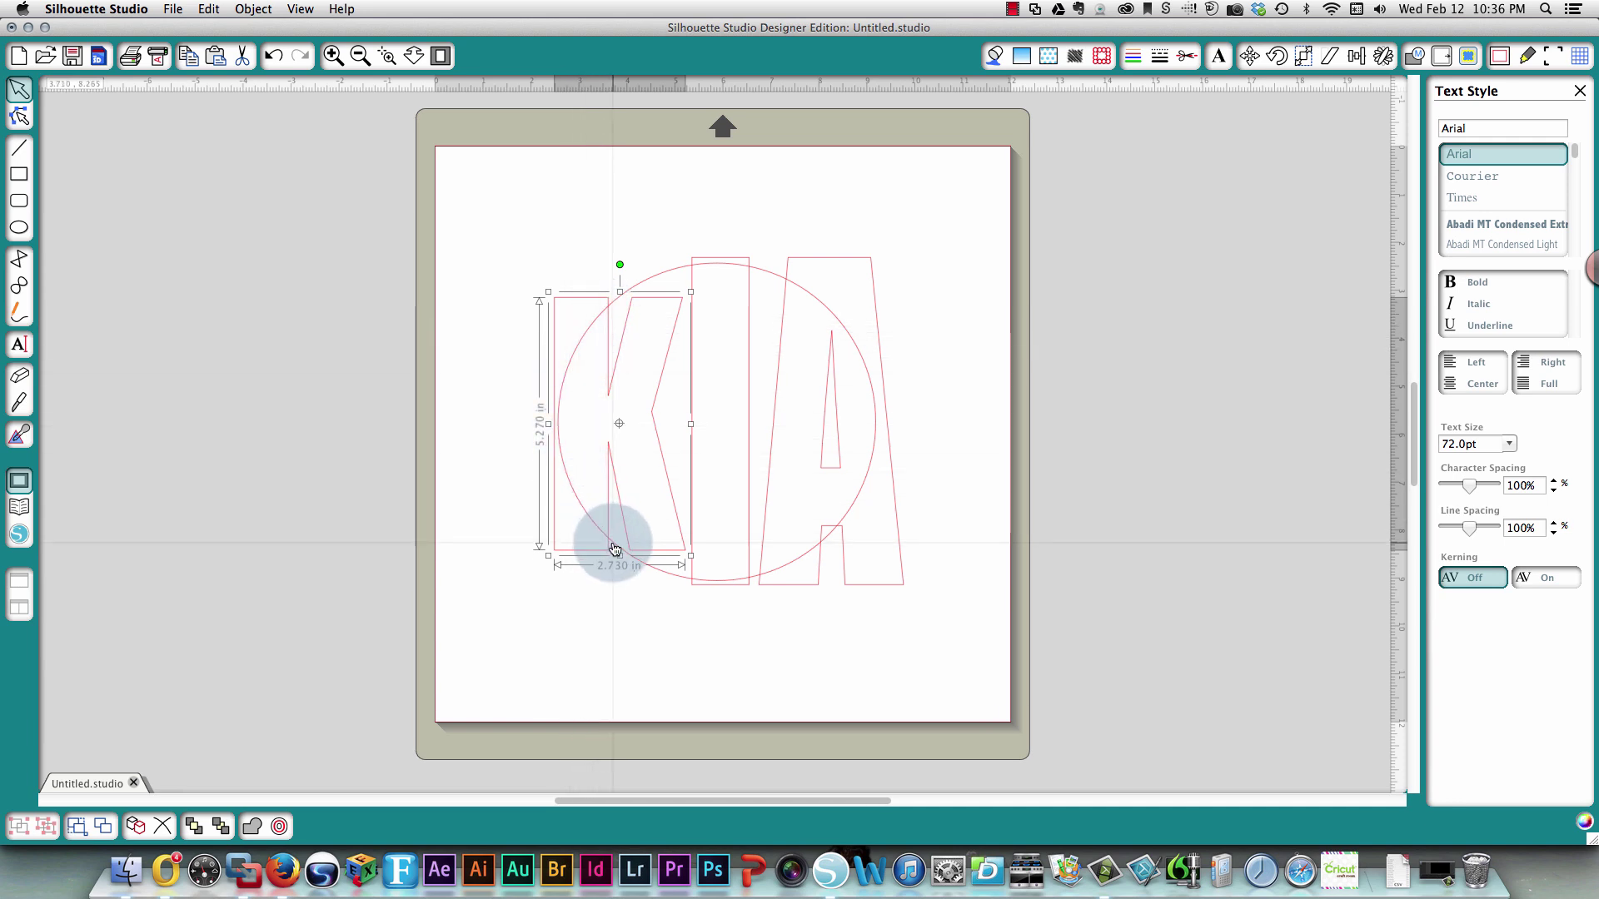
pyautogui.click(548, 423)
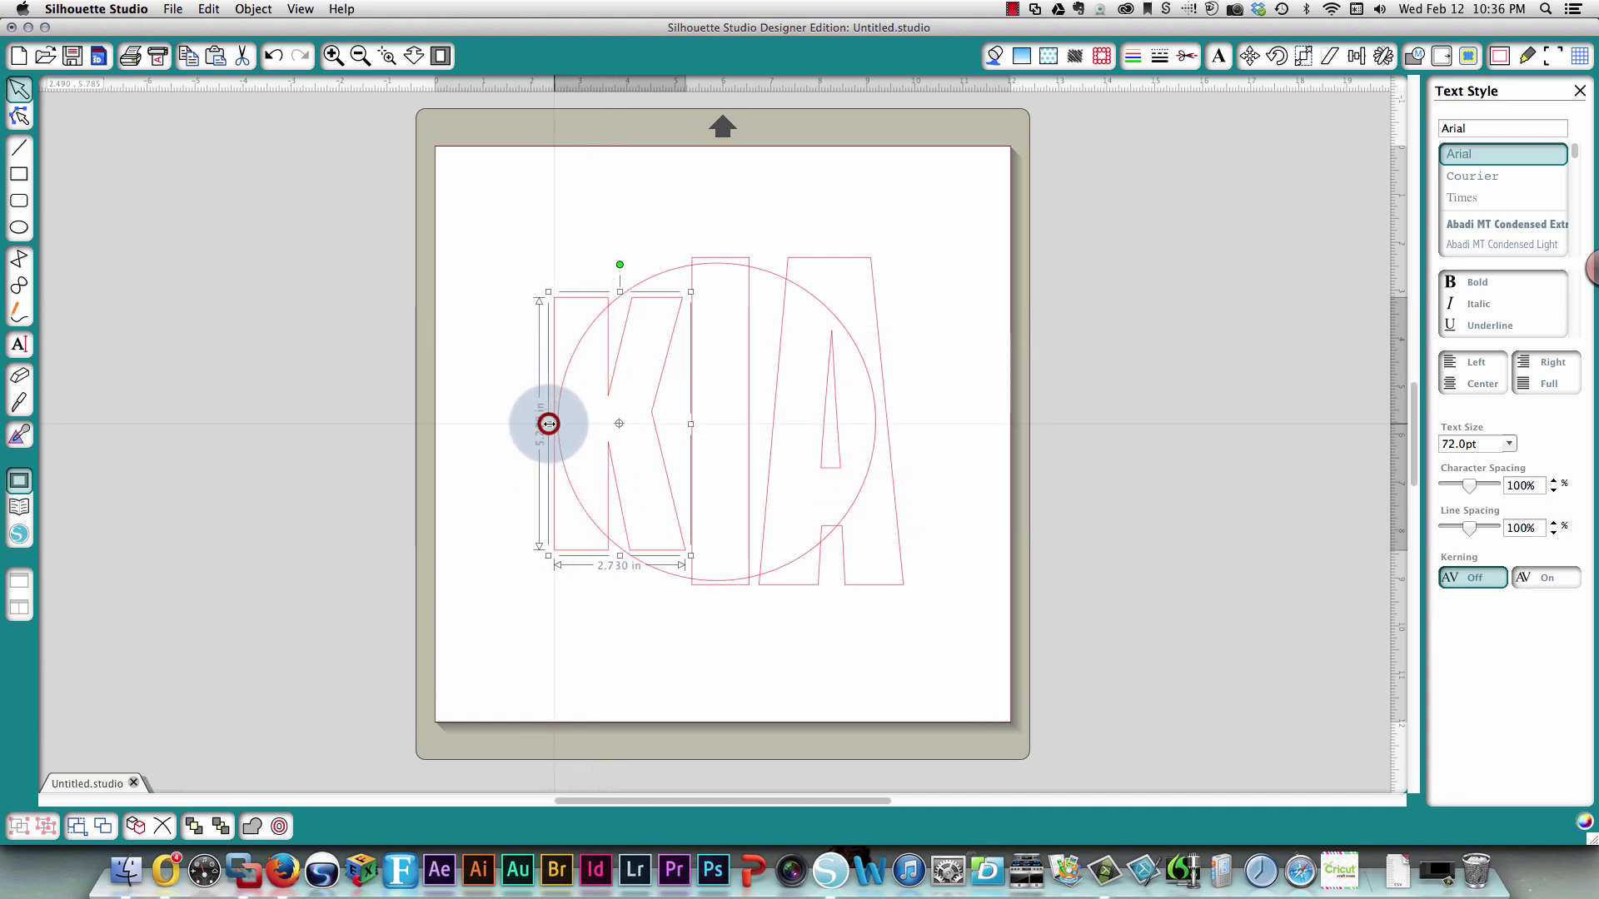
pyautogui.moveTo(548, 423); pyautogui.dragTo(551, 424)
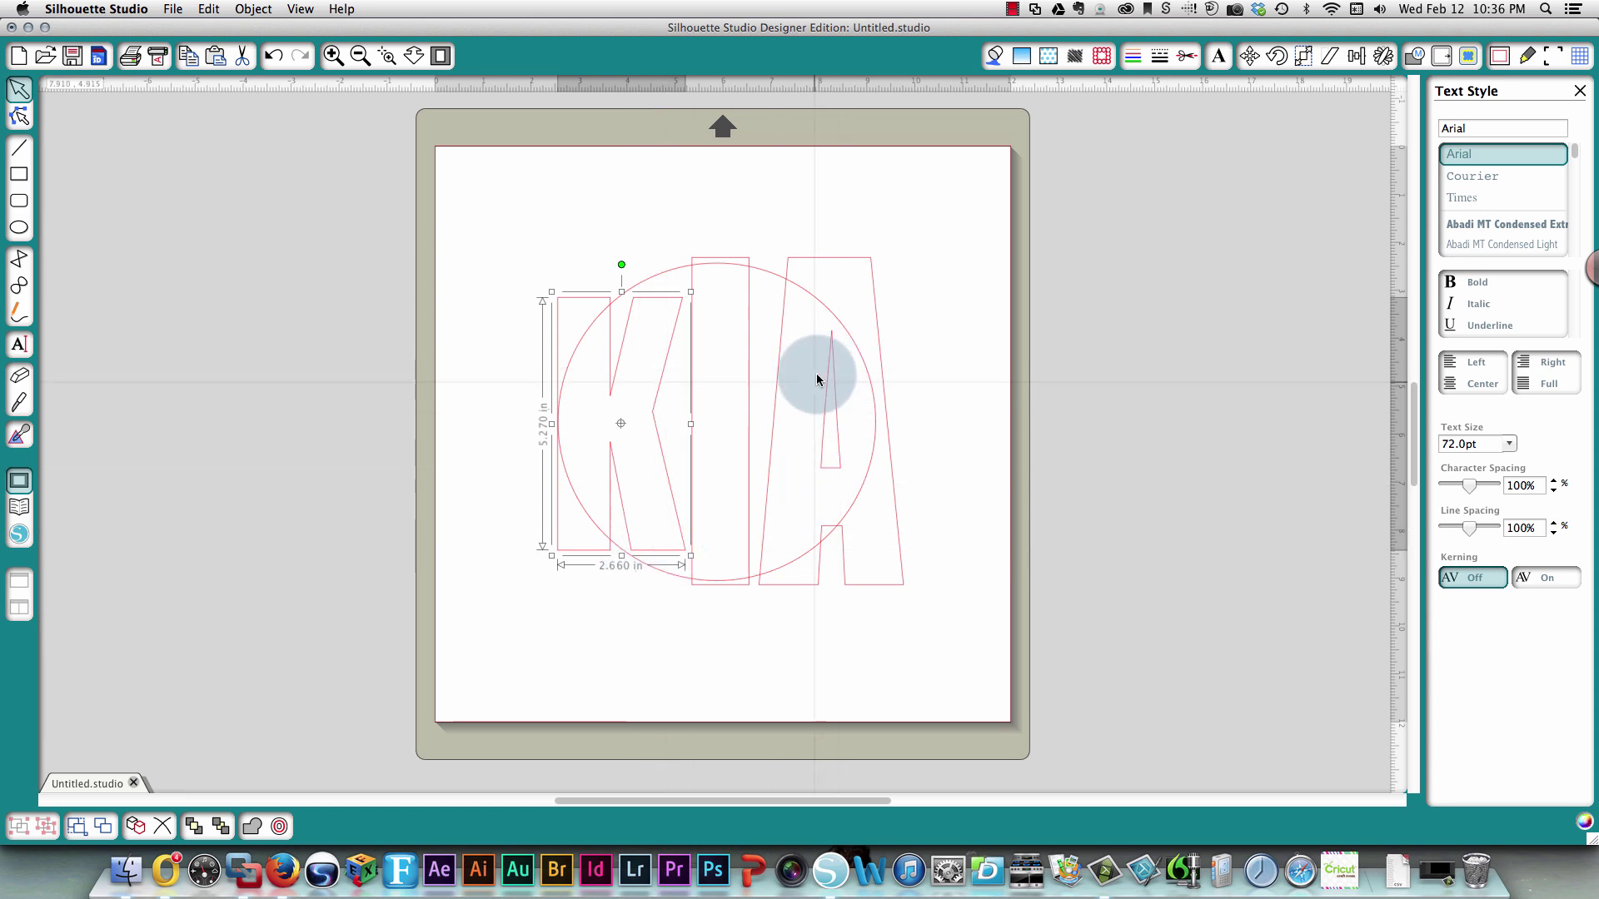
# Resize the A to 2.335 × 5.285 in and move it up level with the K
pyautogui.click(823, 464)
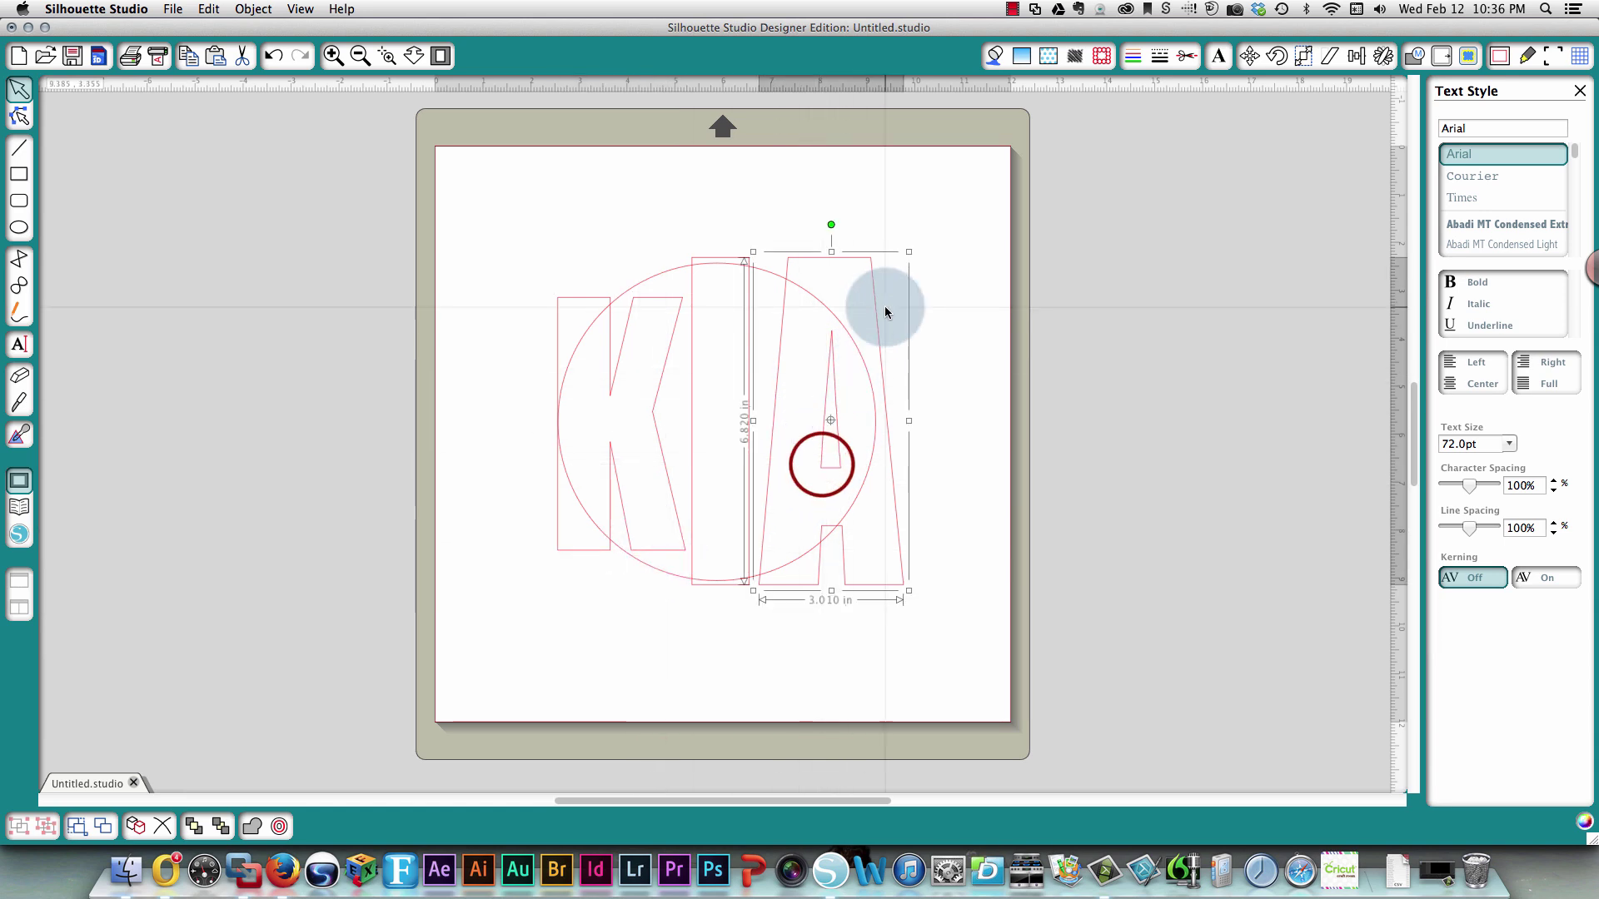
pyautogui.moveTo(908, 253); pyautogui.dragTo(876, 325)
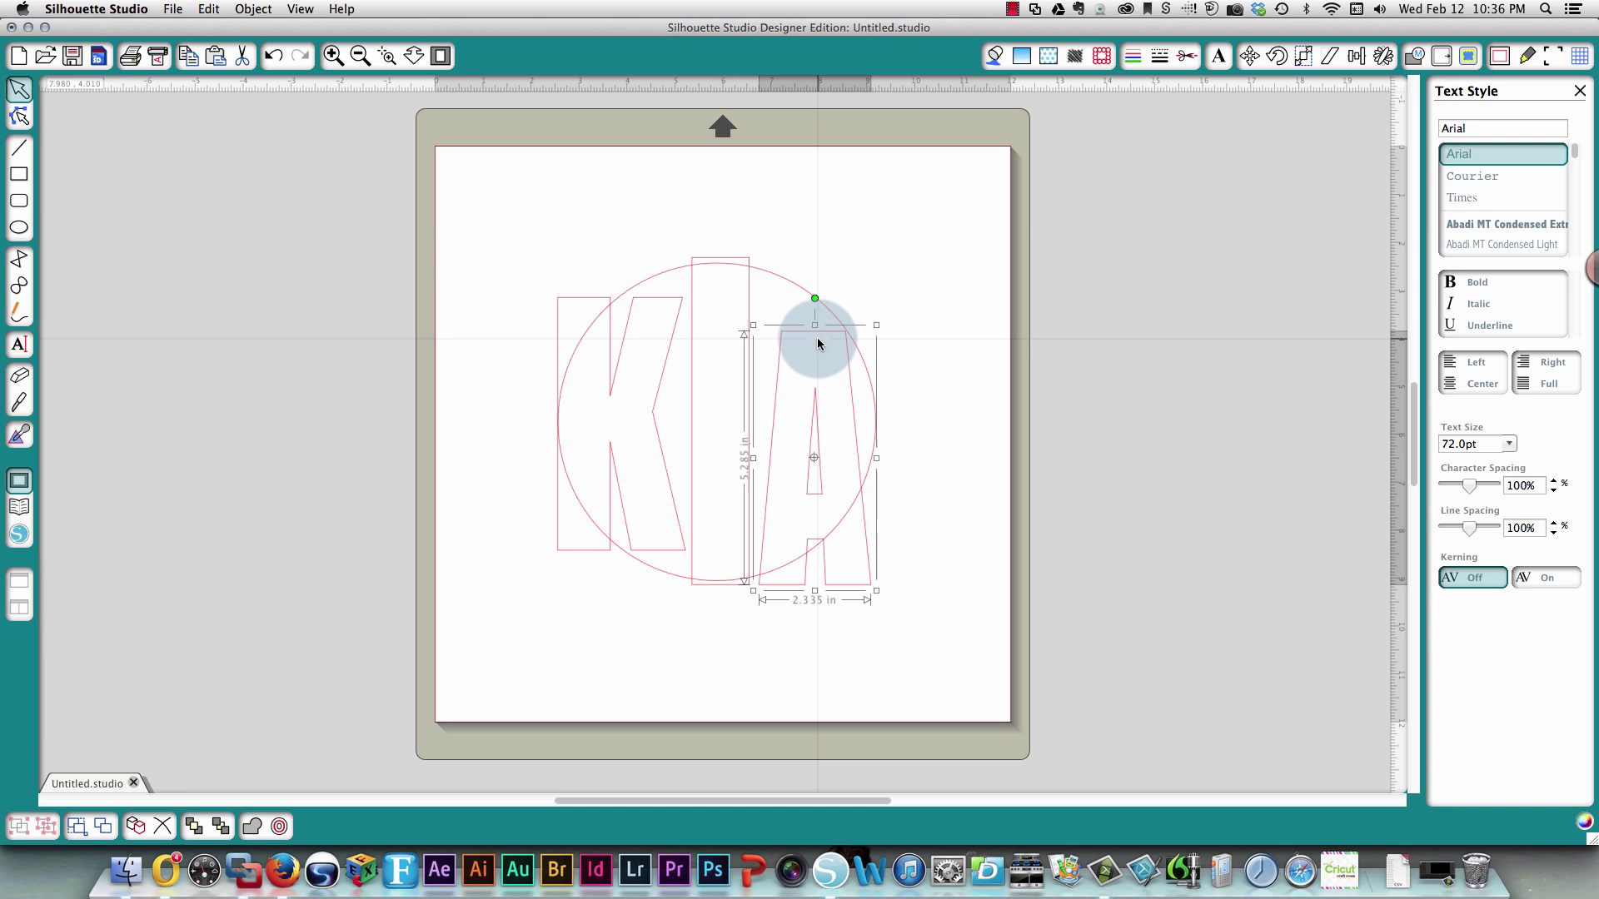
pyautogui.moveTo(830, 335); pyautogui.dragTo(841, 304)
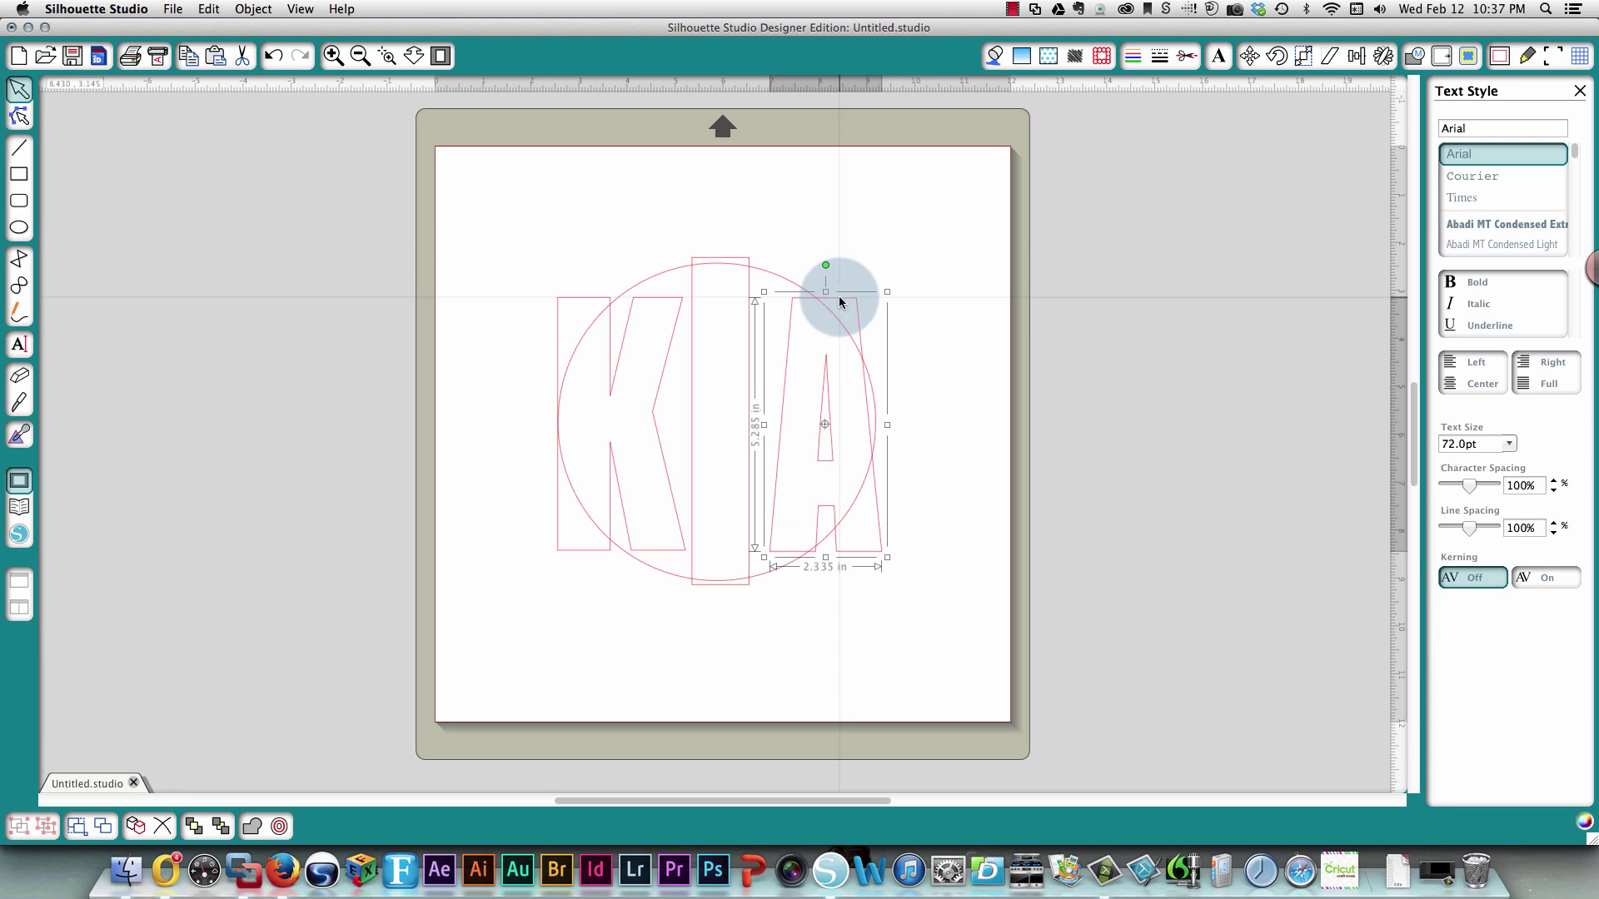
# Zoom in on the letter tops and nudge the A up to level its top
pyautogui.click(391, 57)
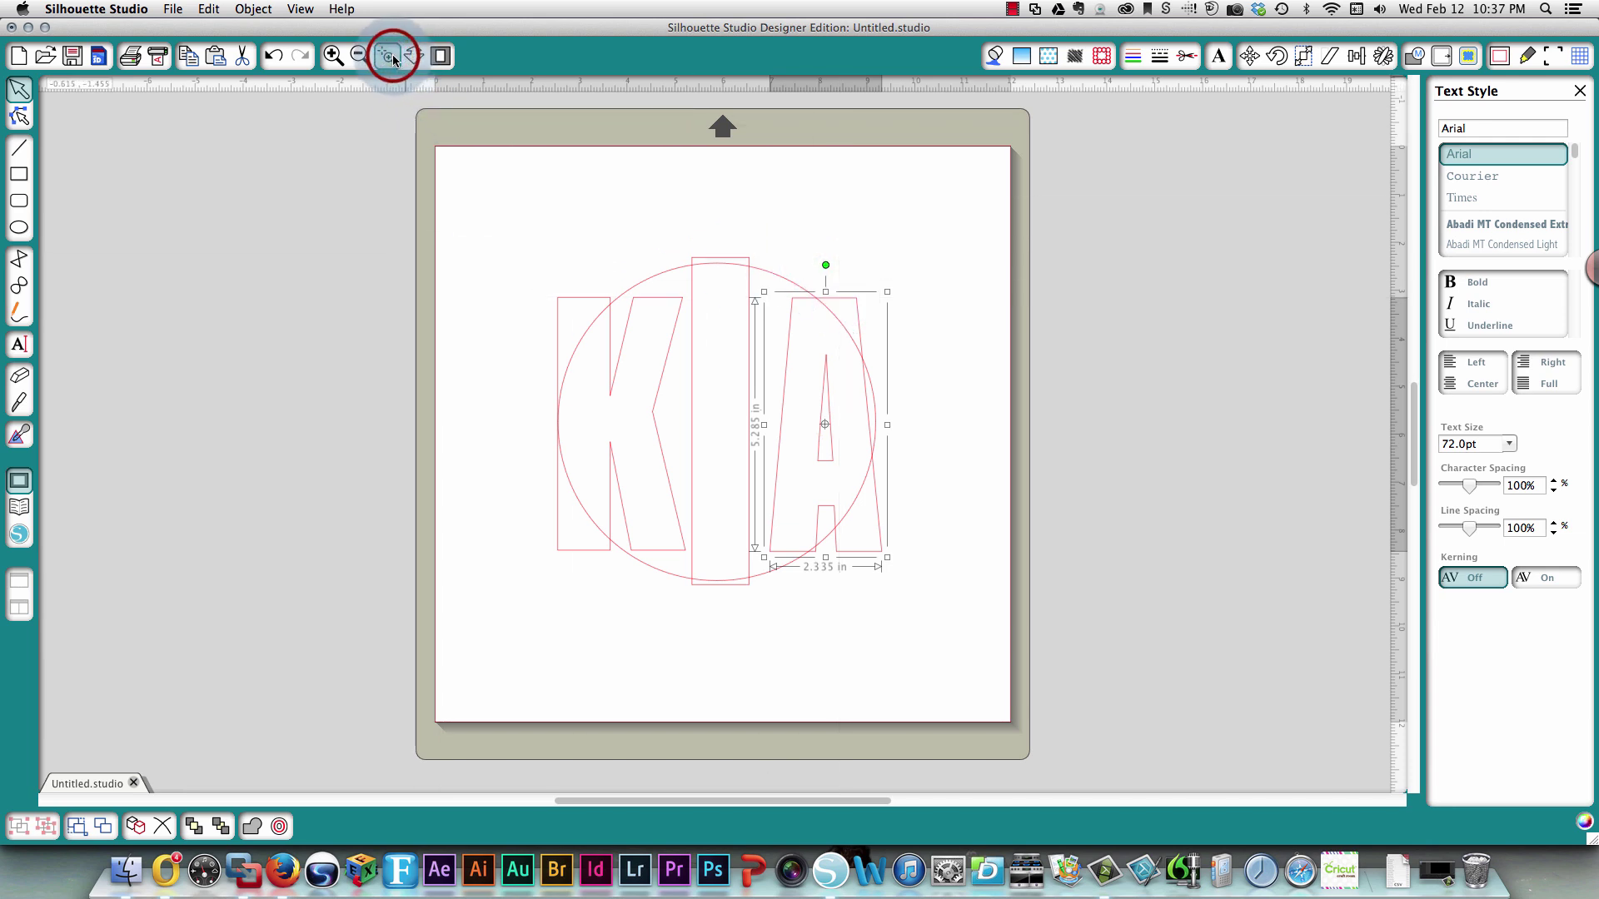
pyautogui.click(769, 293)
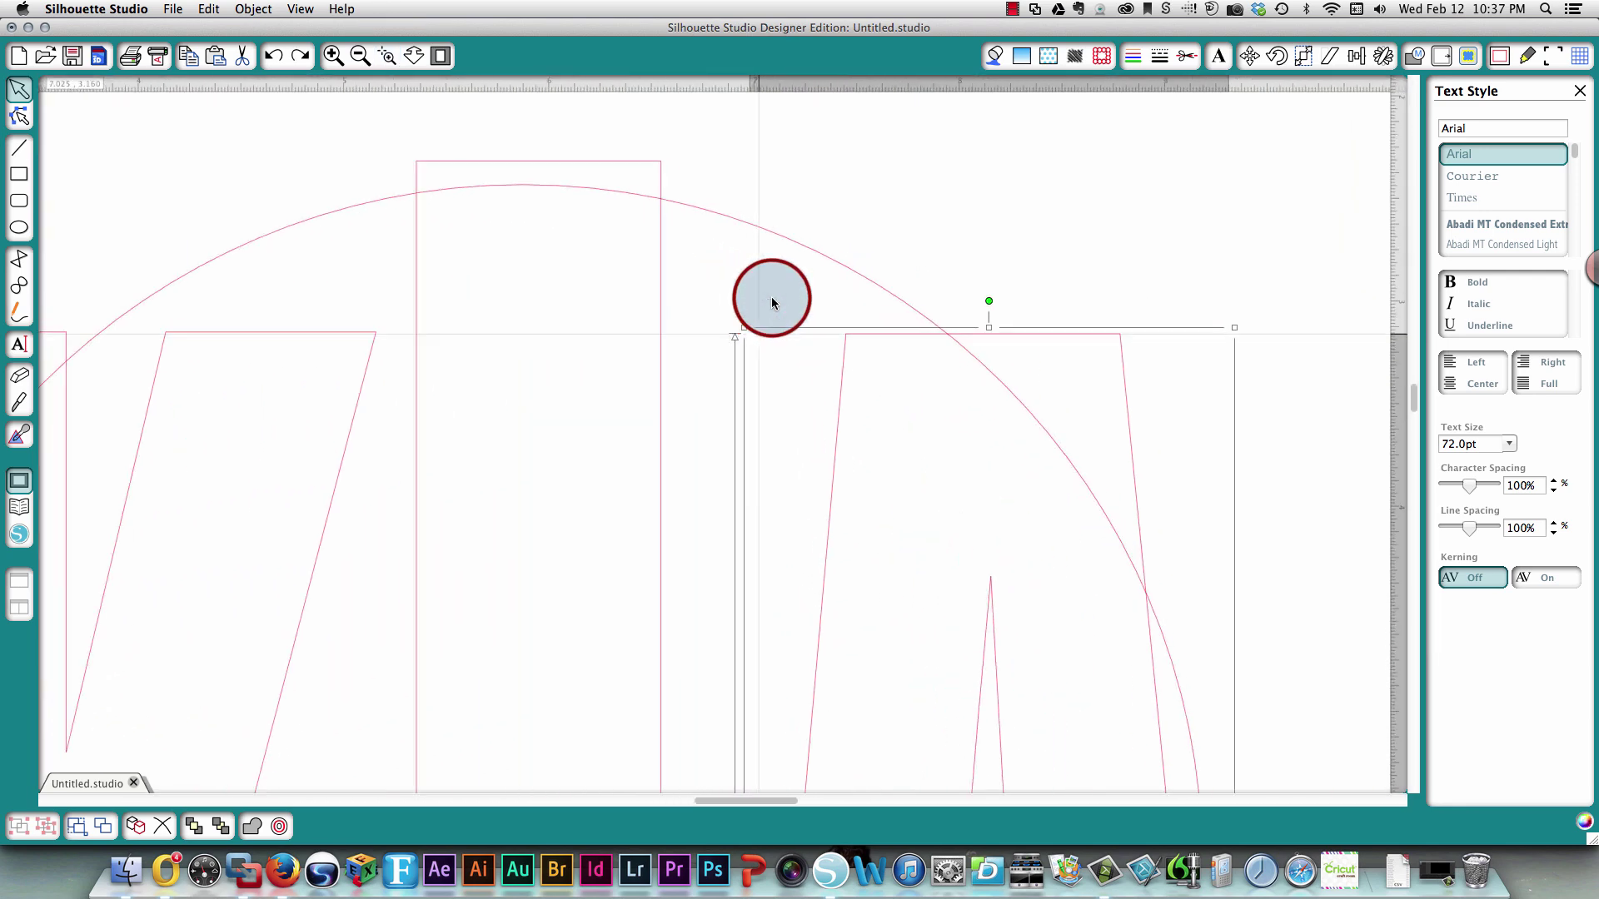
pyautogui.click(771, 296)
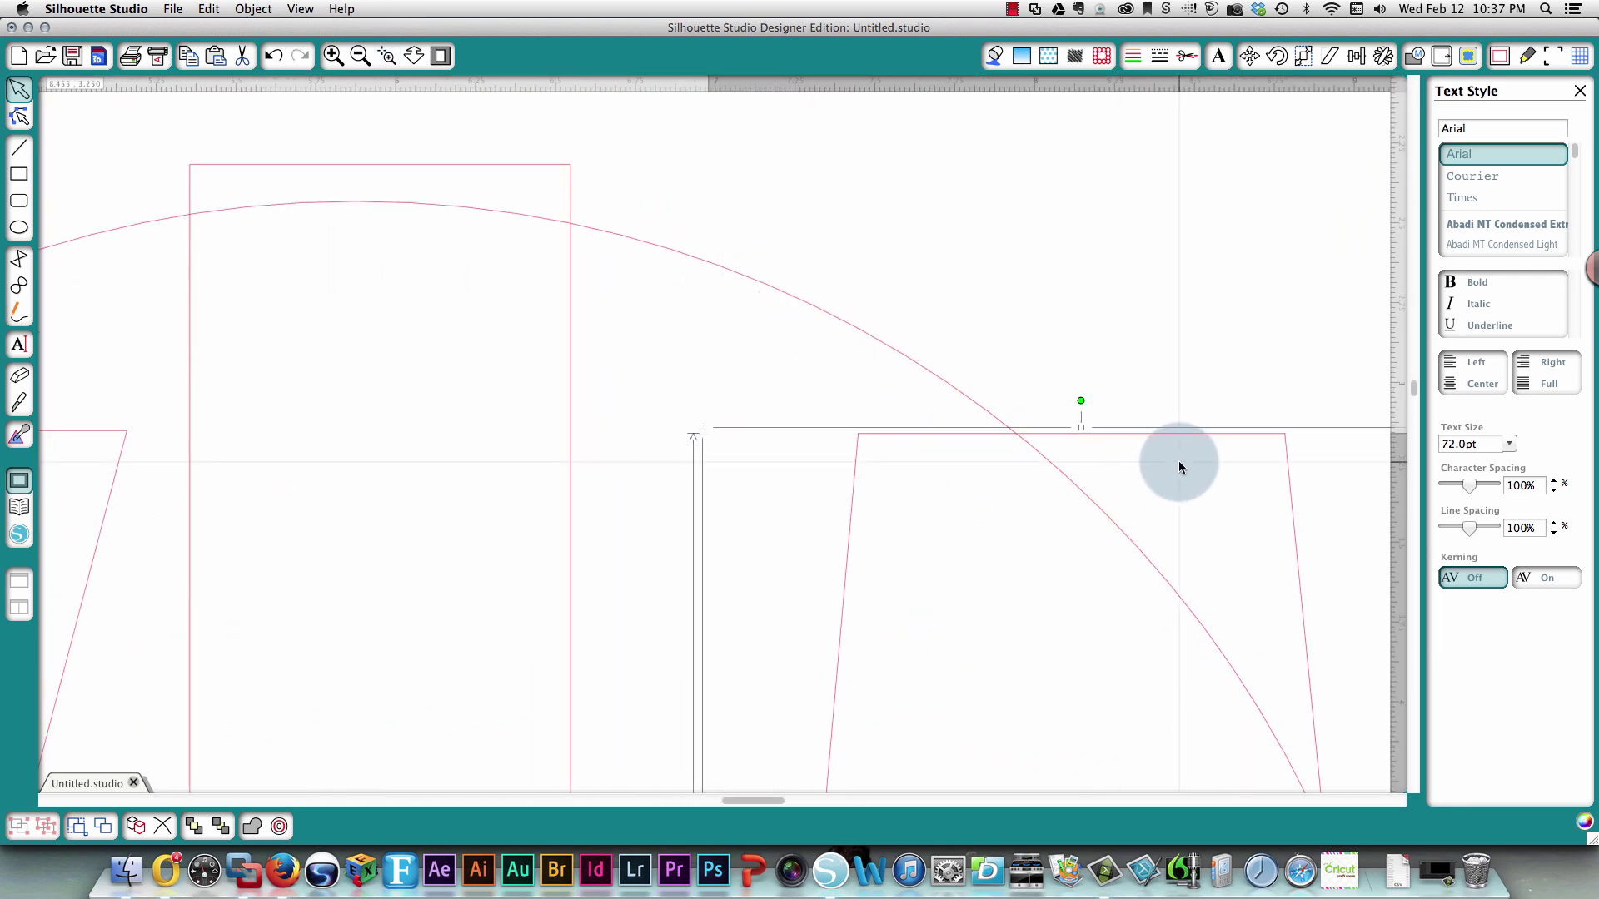
pyautogui.moveTo(1182, 436); pyautogui.dragTo(1182, 437)
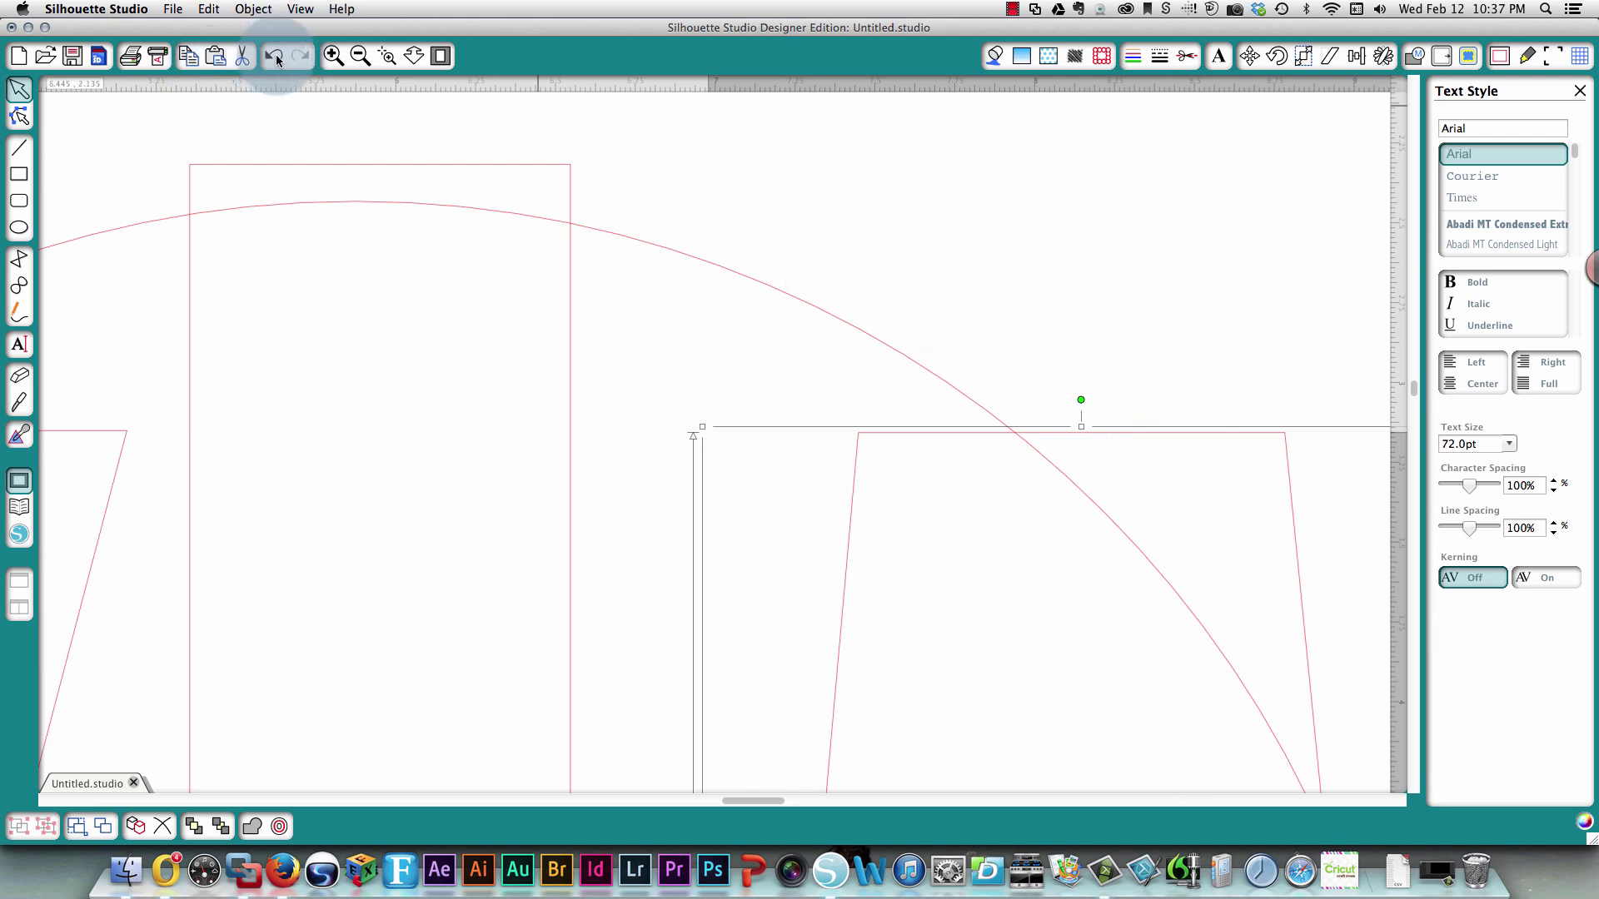
# Zoom back out to all of KIA and trim the A's height to 5.265 in
pyautogui.click(359, 57)
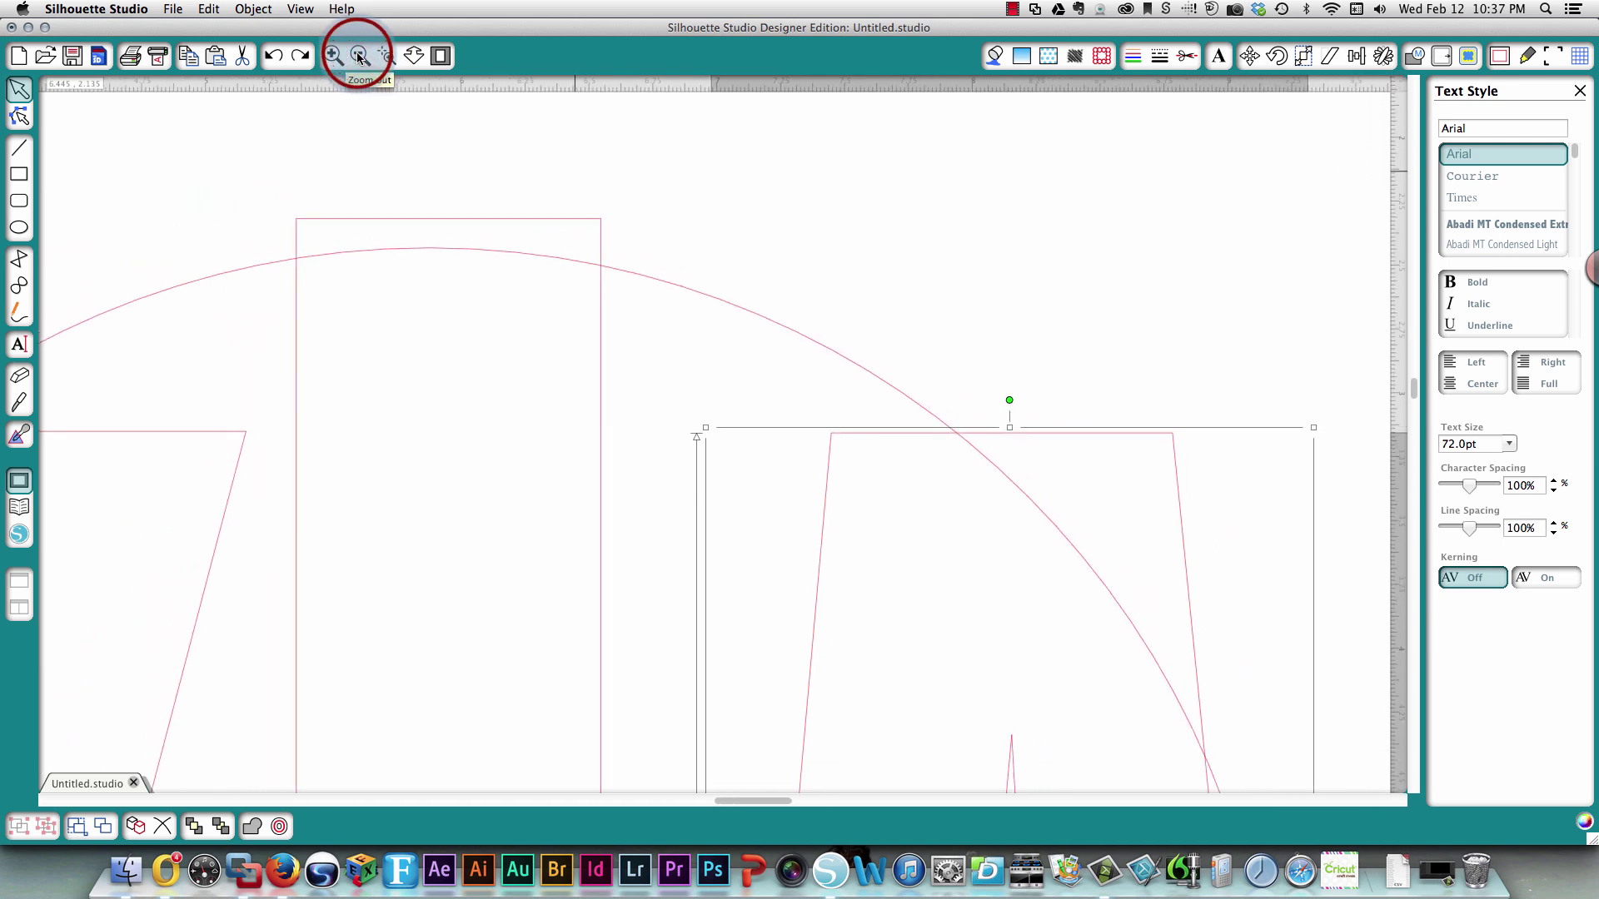
pyautogui.click(359, 56)
pyautogui.click(359, 57)
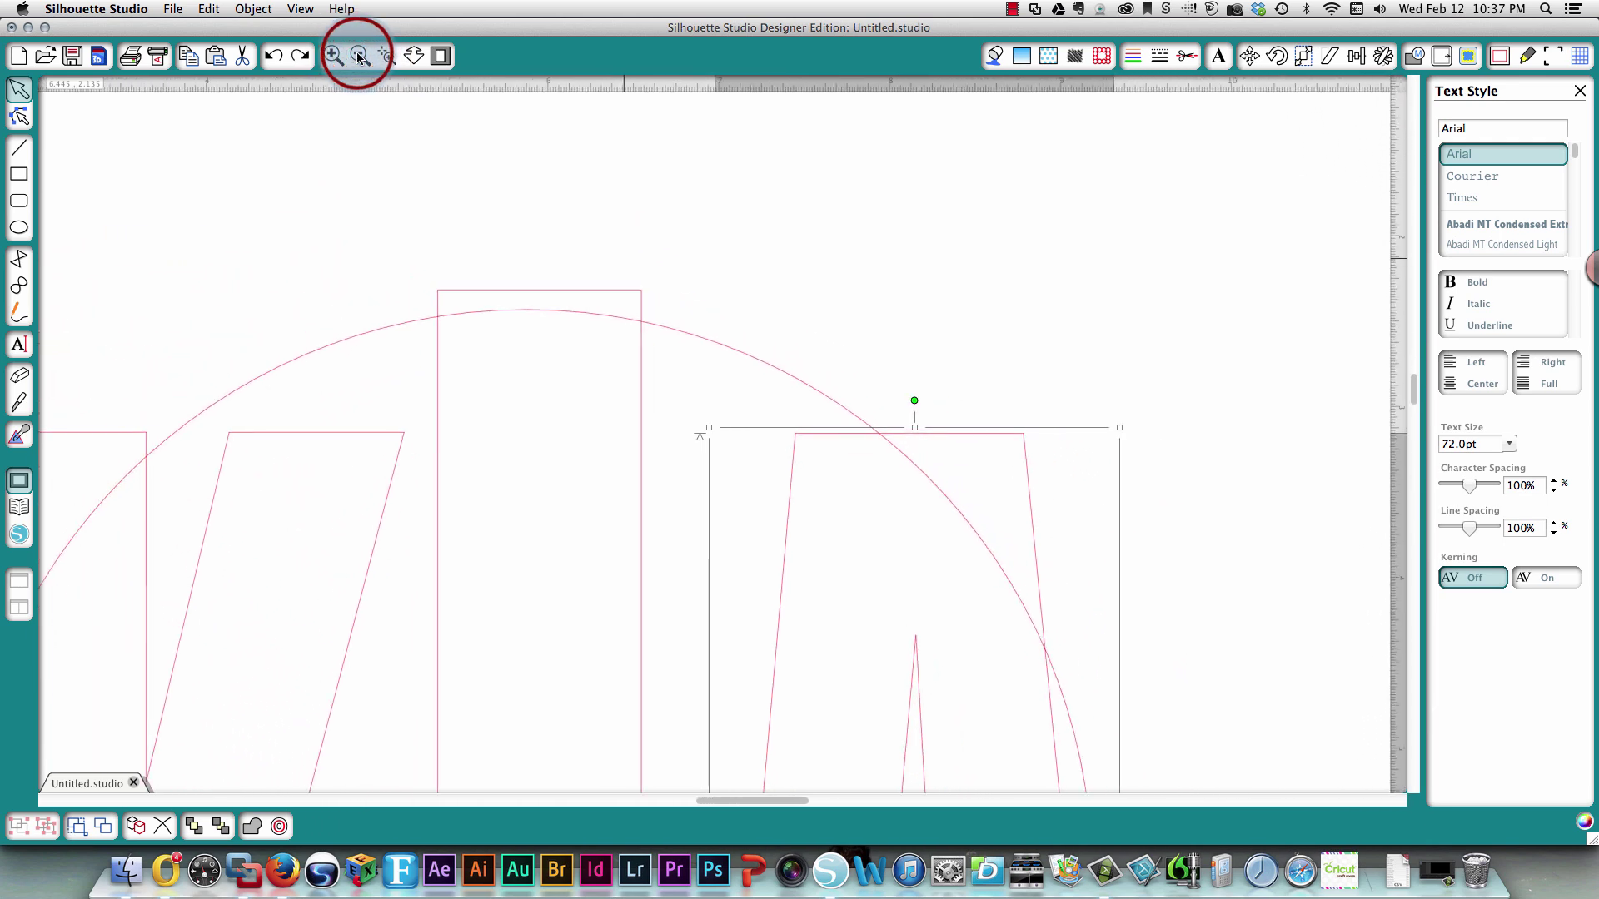
pyautogui.click(359, 56)
pyautogui.click(358, 57)
pyautogui.click(359, 56)
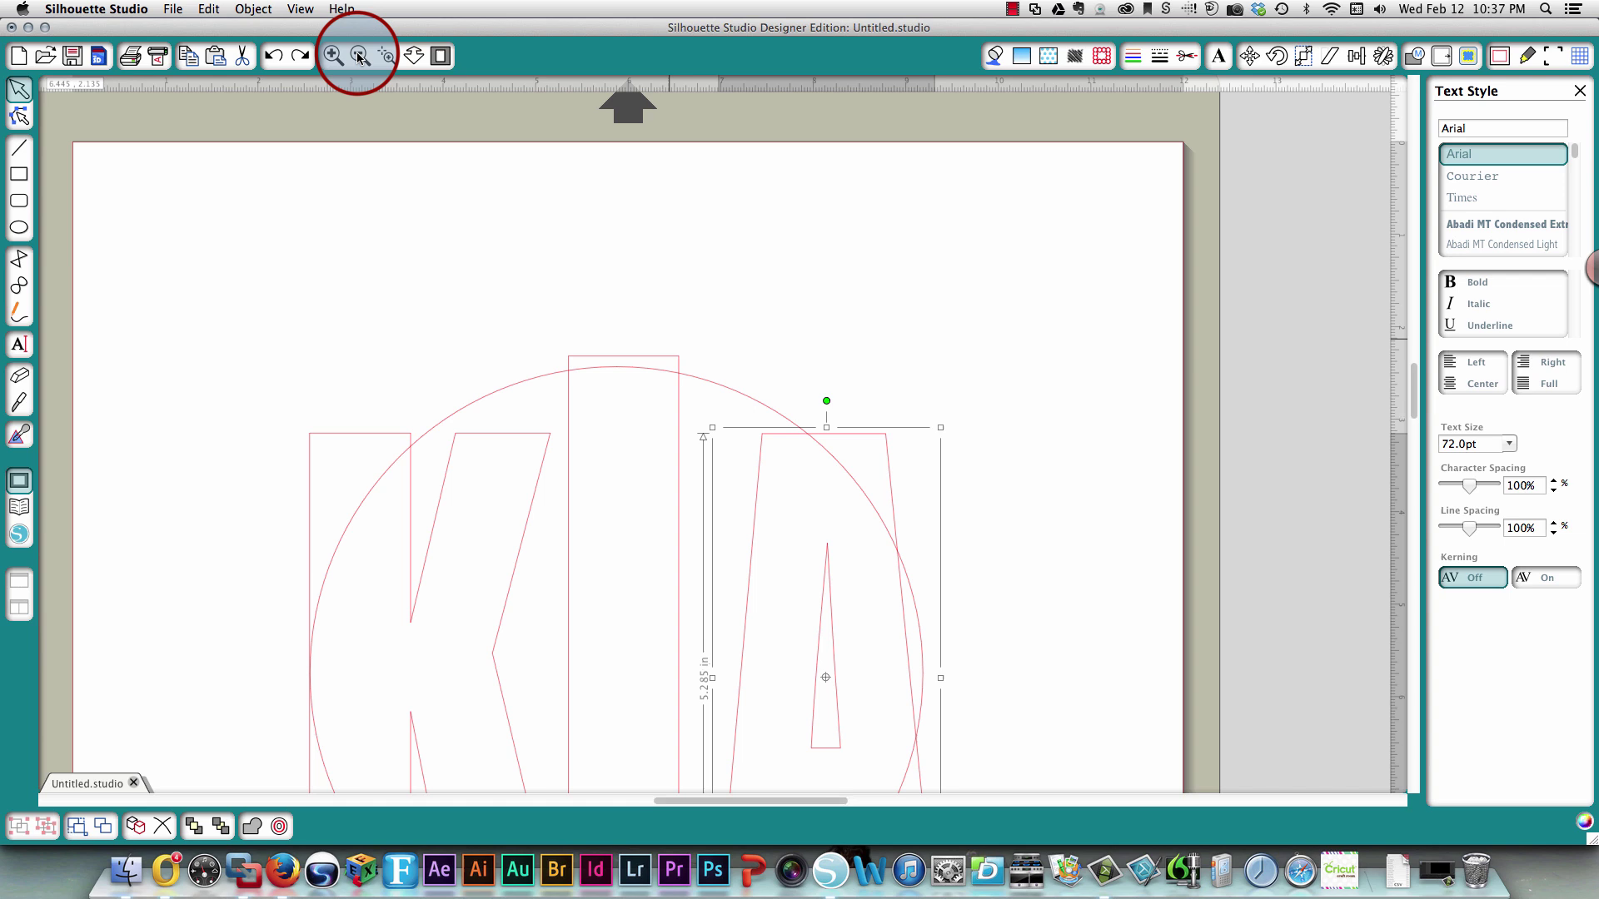
pyautogui.scroll(-5, 450, 266)
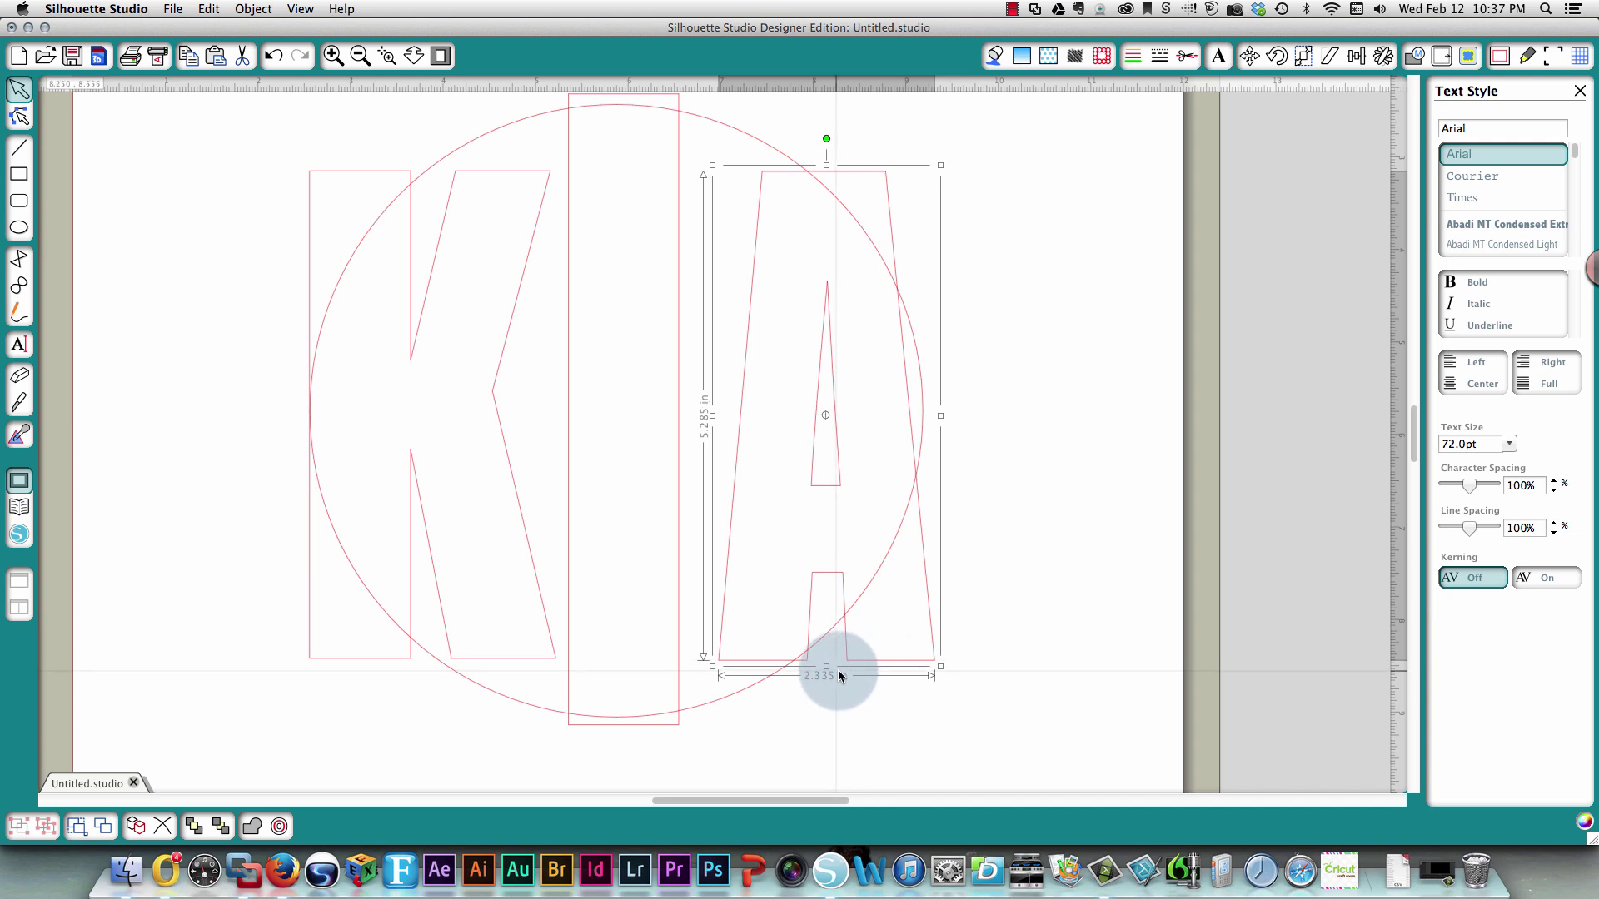
pyautogui.moveTo(826, 667); pyautogui.dragTo(826, 666)
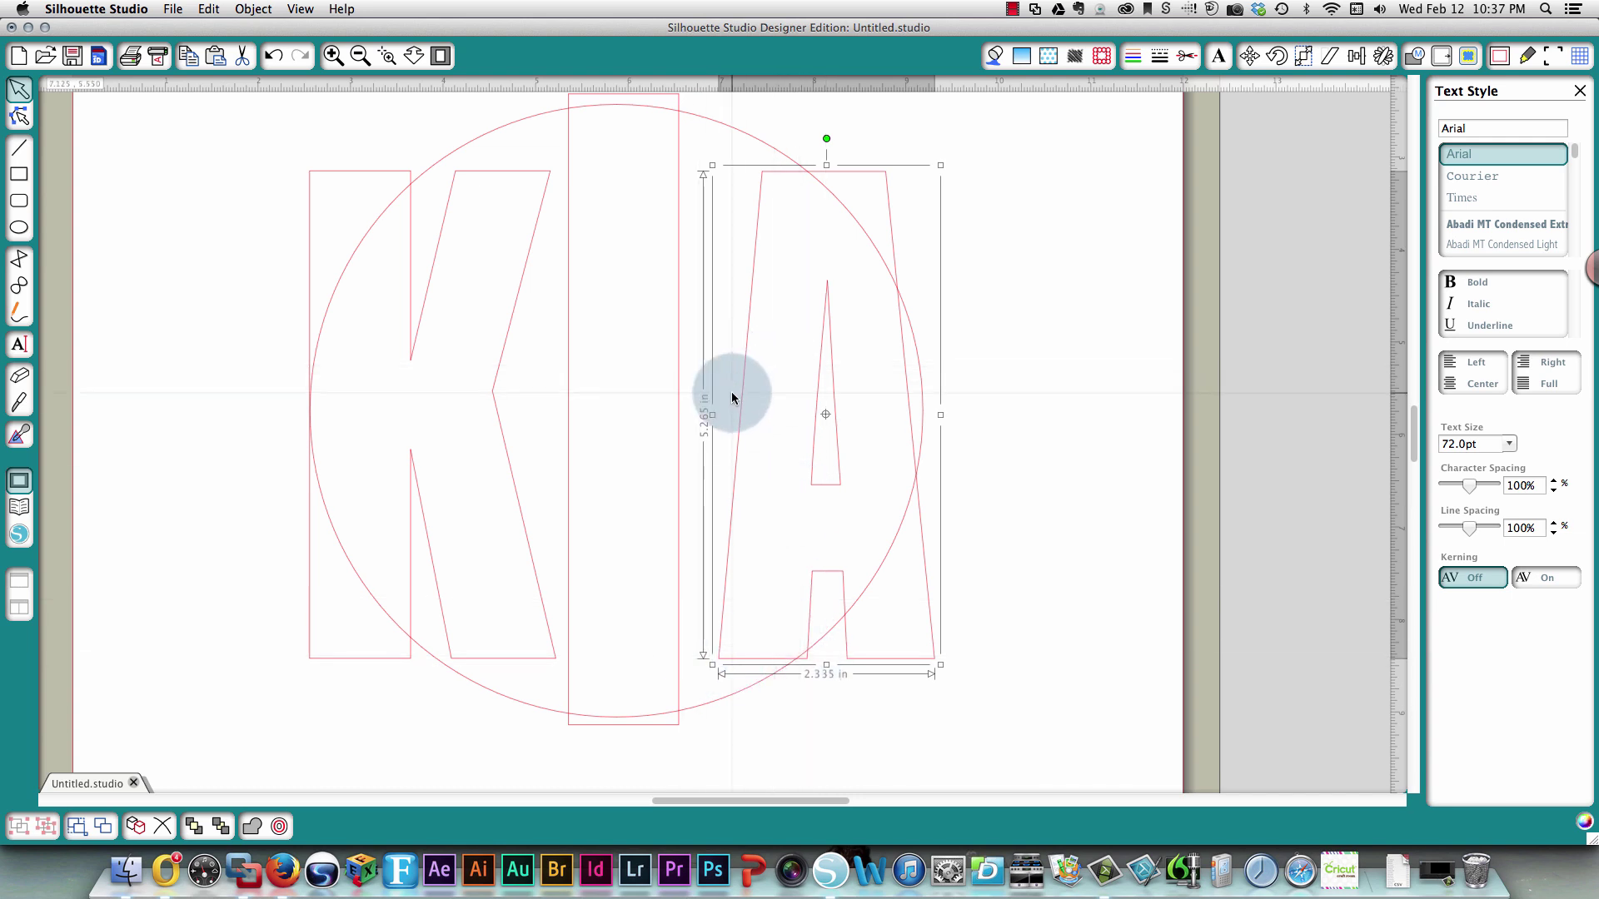
# Shift the A slightly left and up, and widen it to 2.835 in
pyautogui.moveTo(744, 391); pyautogui.dragTo(721, 392)
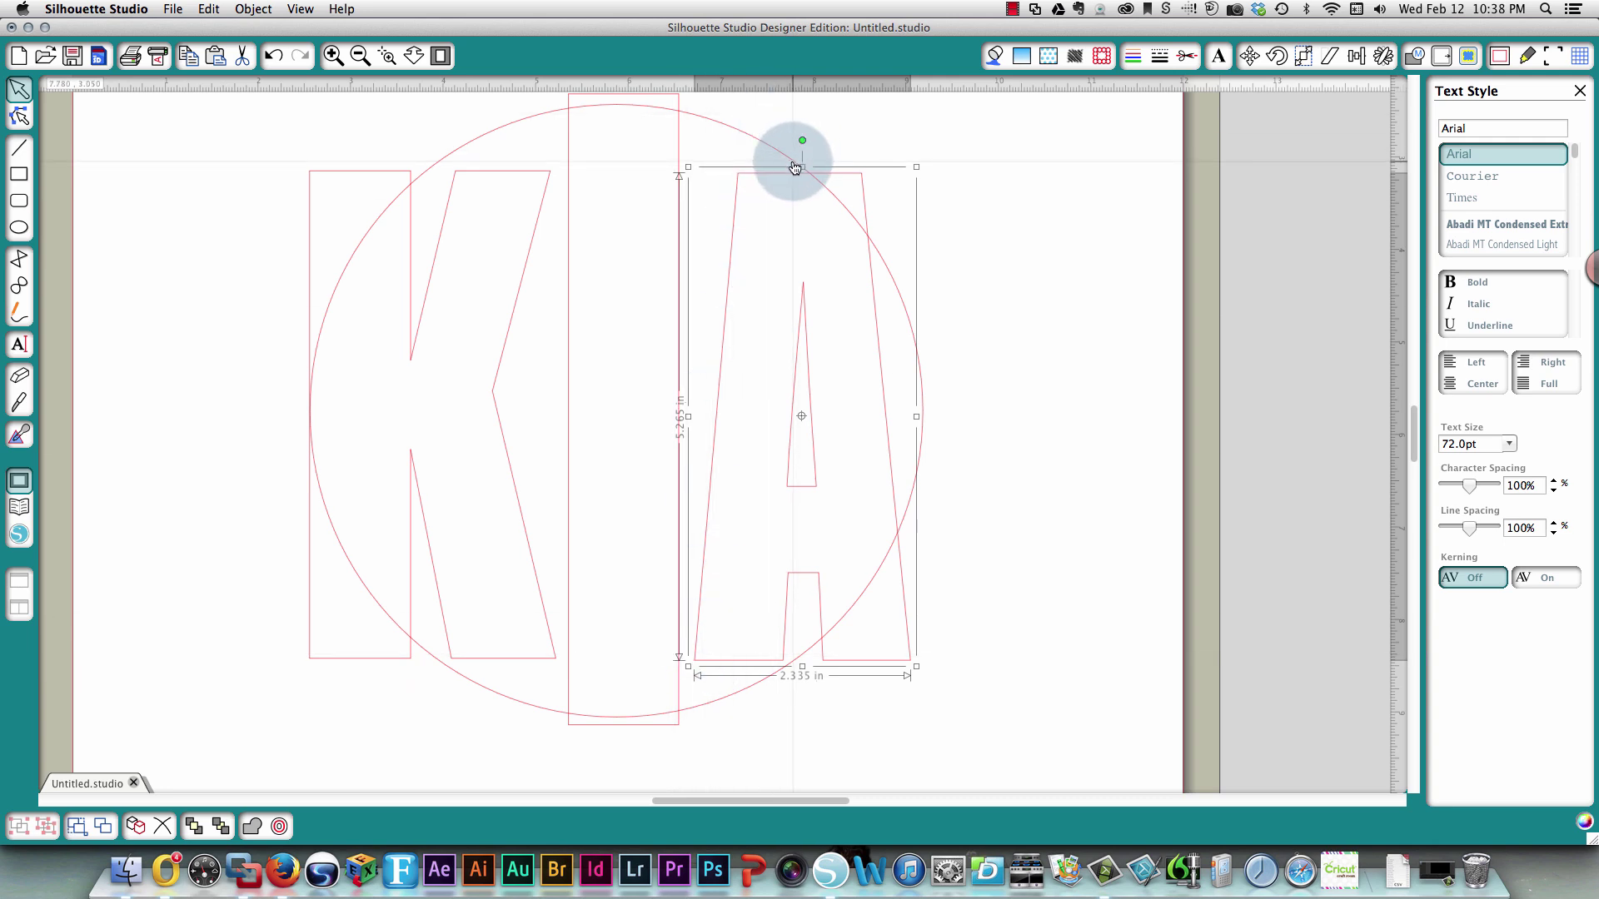
pyautogui.moveTo(788, 178); pyautogui.dragTo(788, 176)
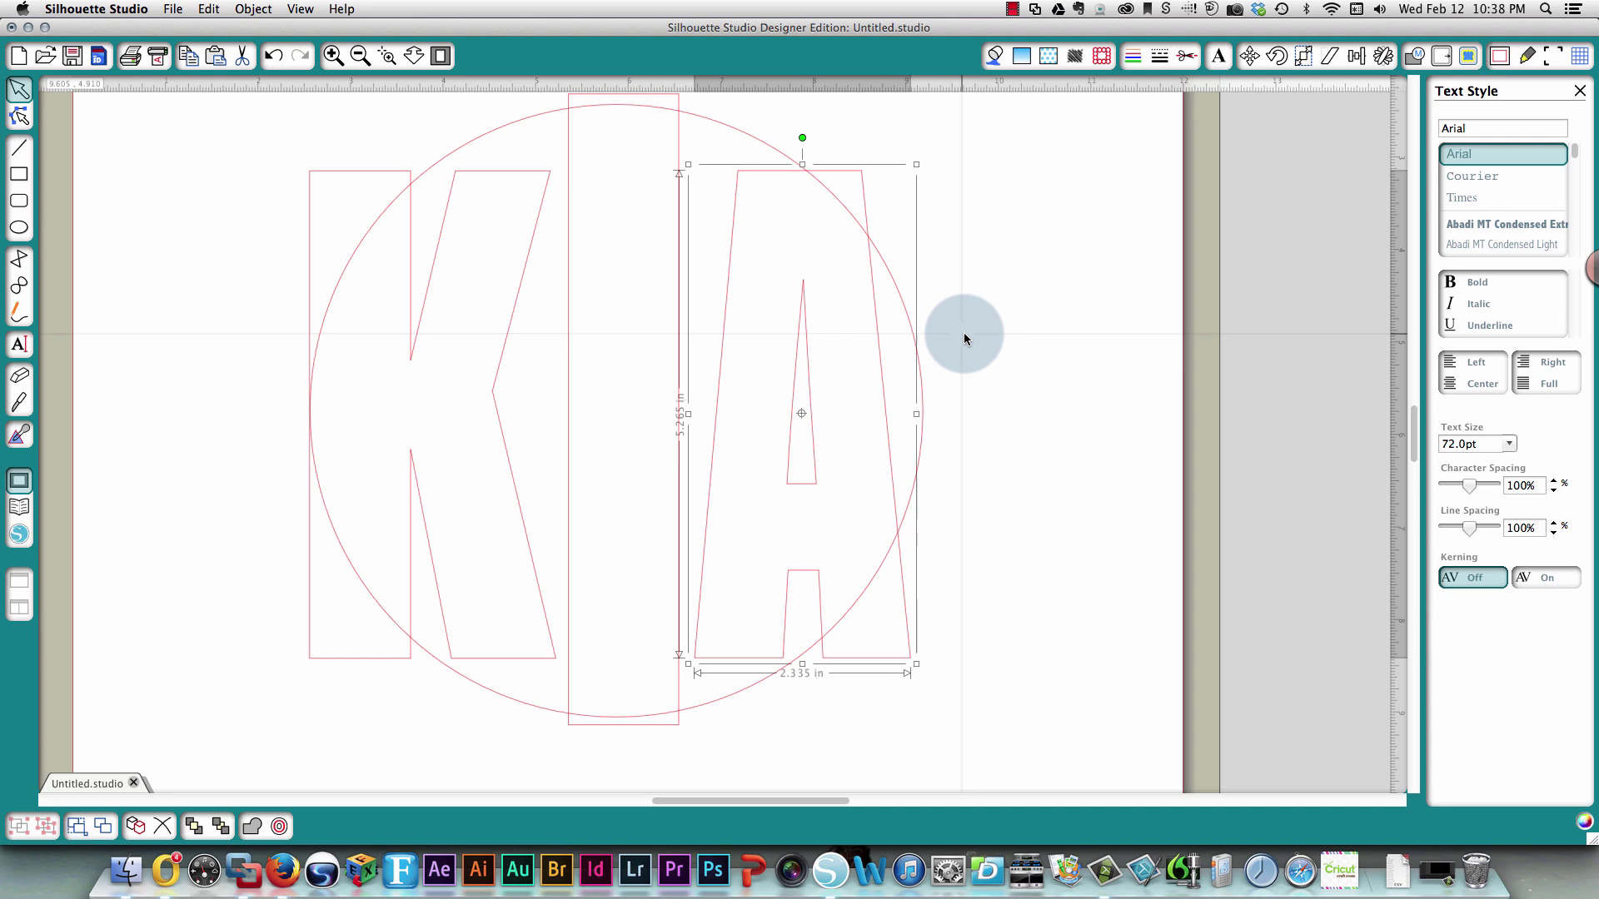
pyautogui.moveTo(918, 413); pyautogui.dragTo(964, 404)
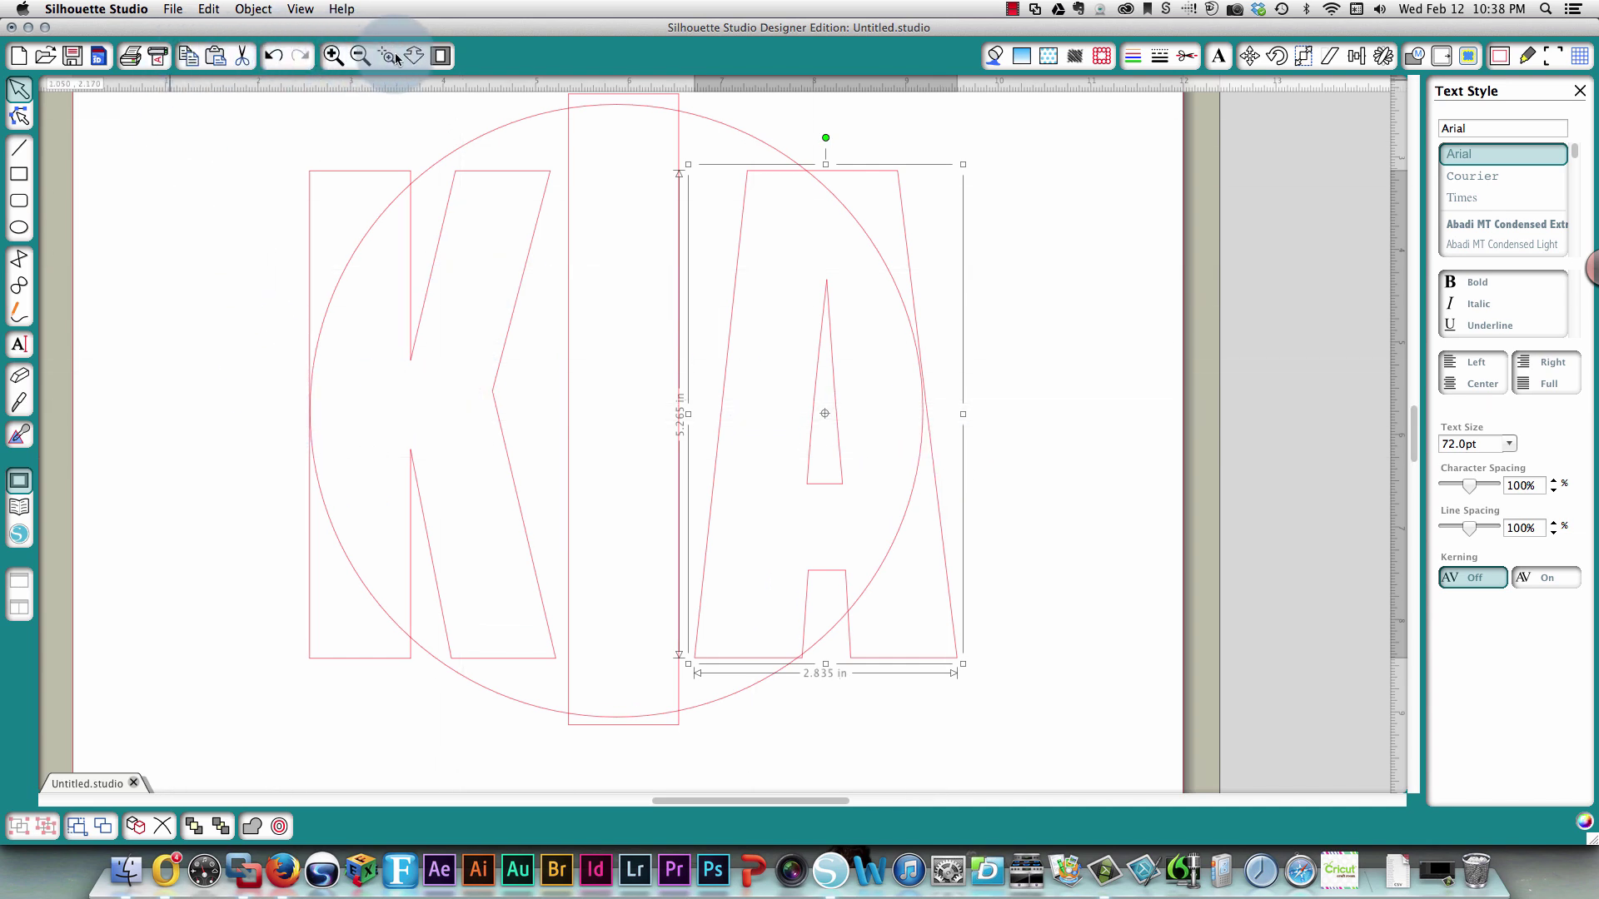
# Fit the whole mat in view and copy the large circle
pyautogui.click(440, 58)
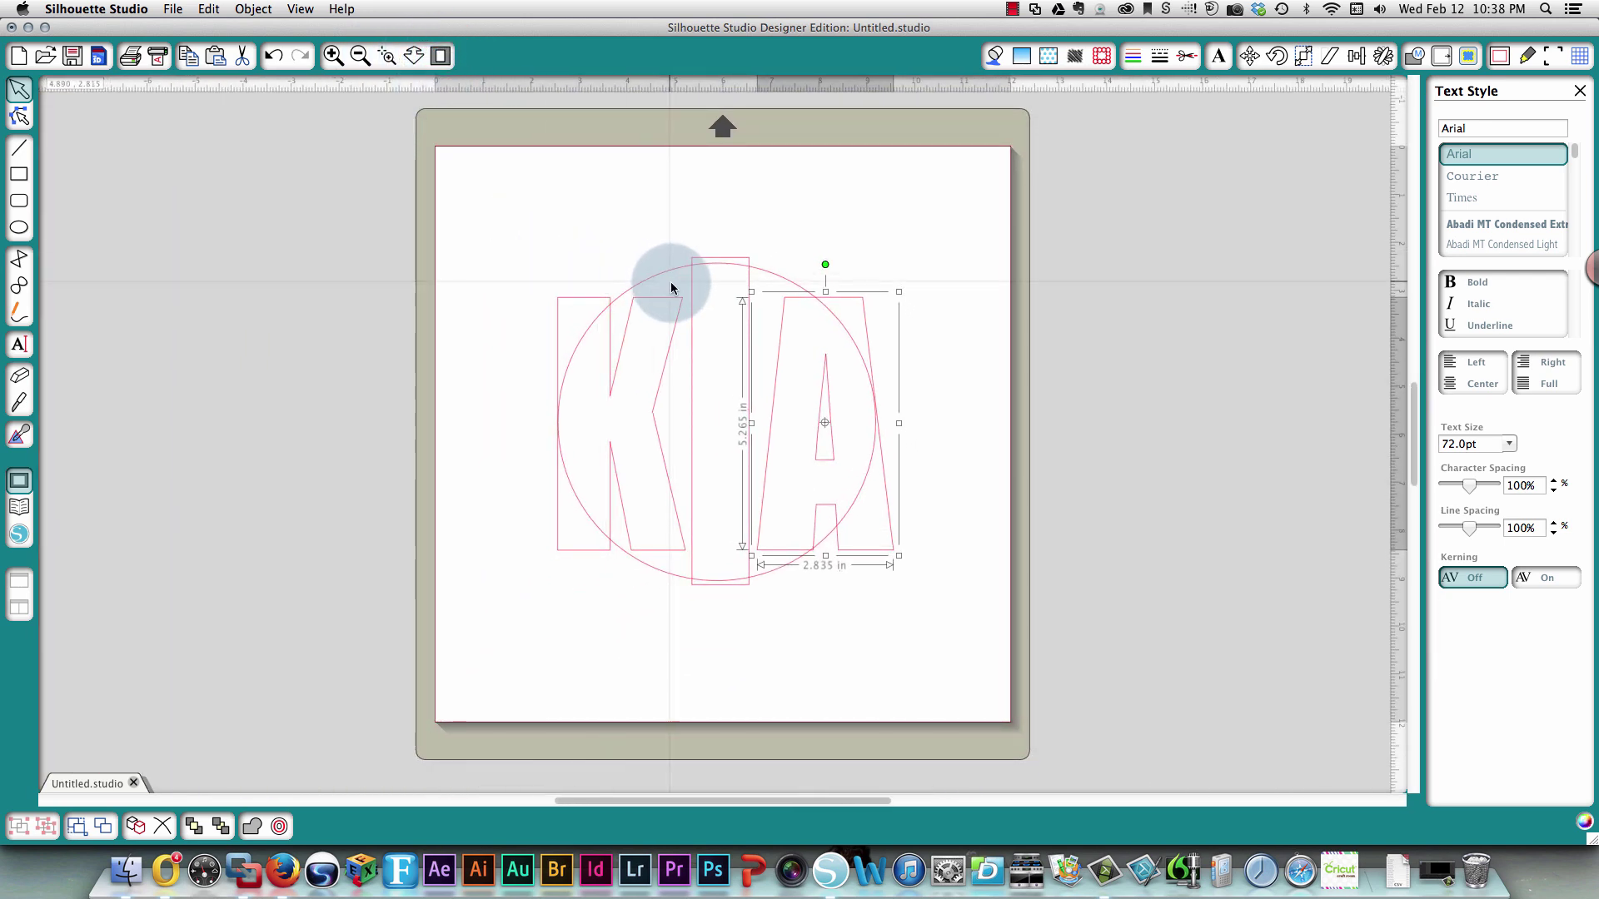
pyautogui.click(662, 277)
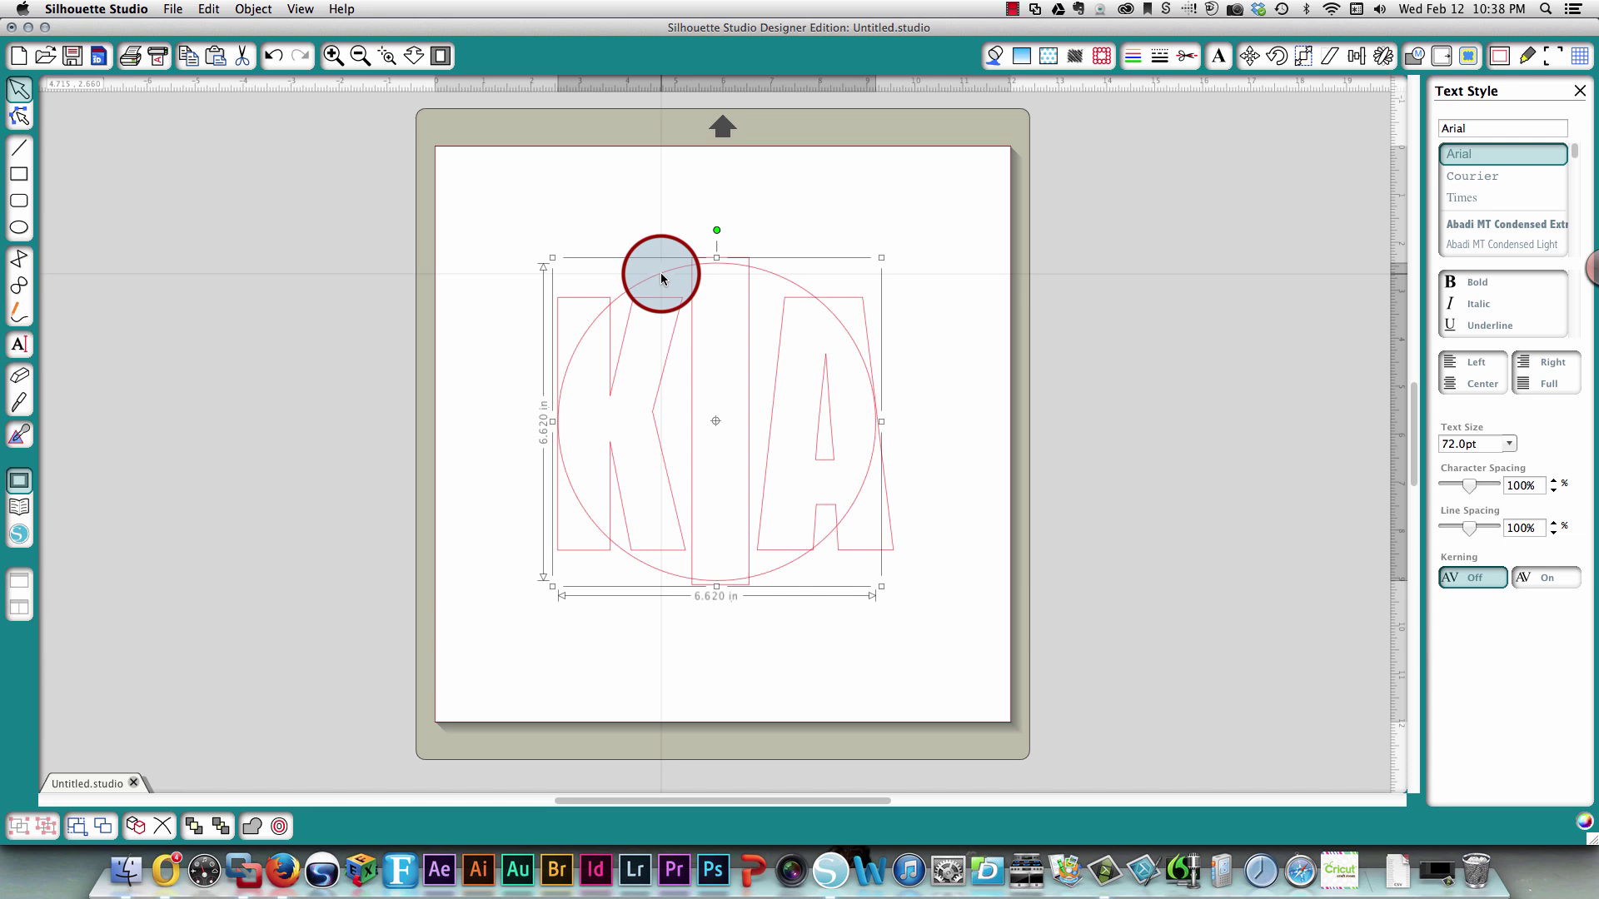
pyautogui.rightClick(661, 277)
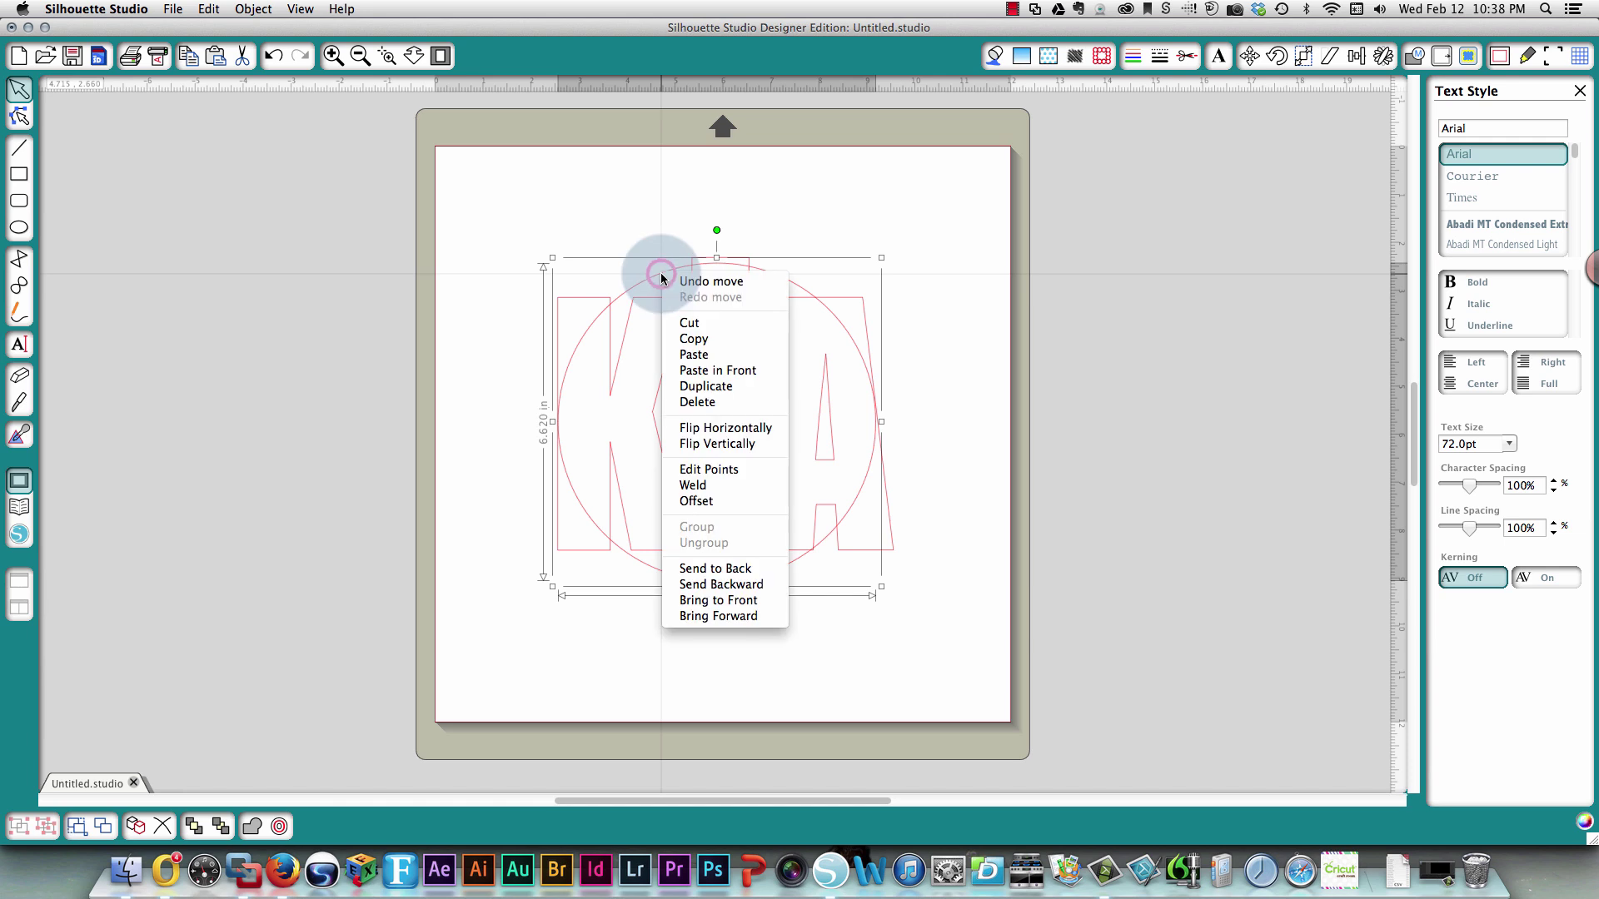
pyautogui.click(710, 355)
# Paste the circle copy right of the mat, then select KIA with the original circle
pyautogui.rightClick(818, 210)
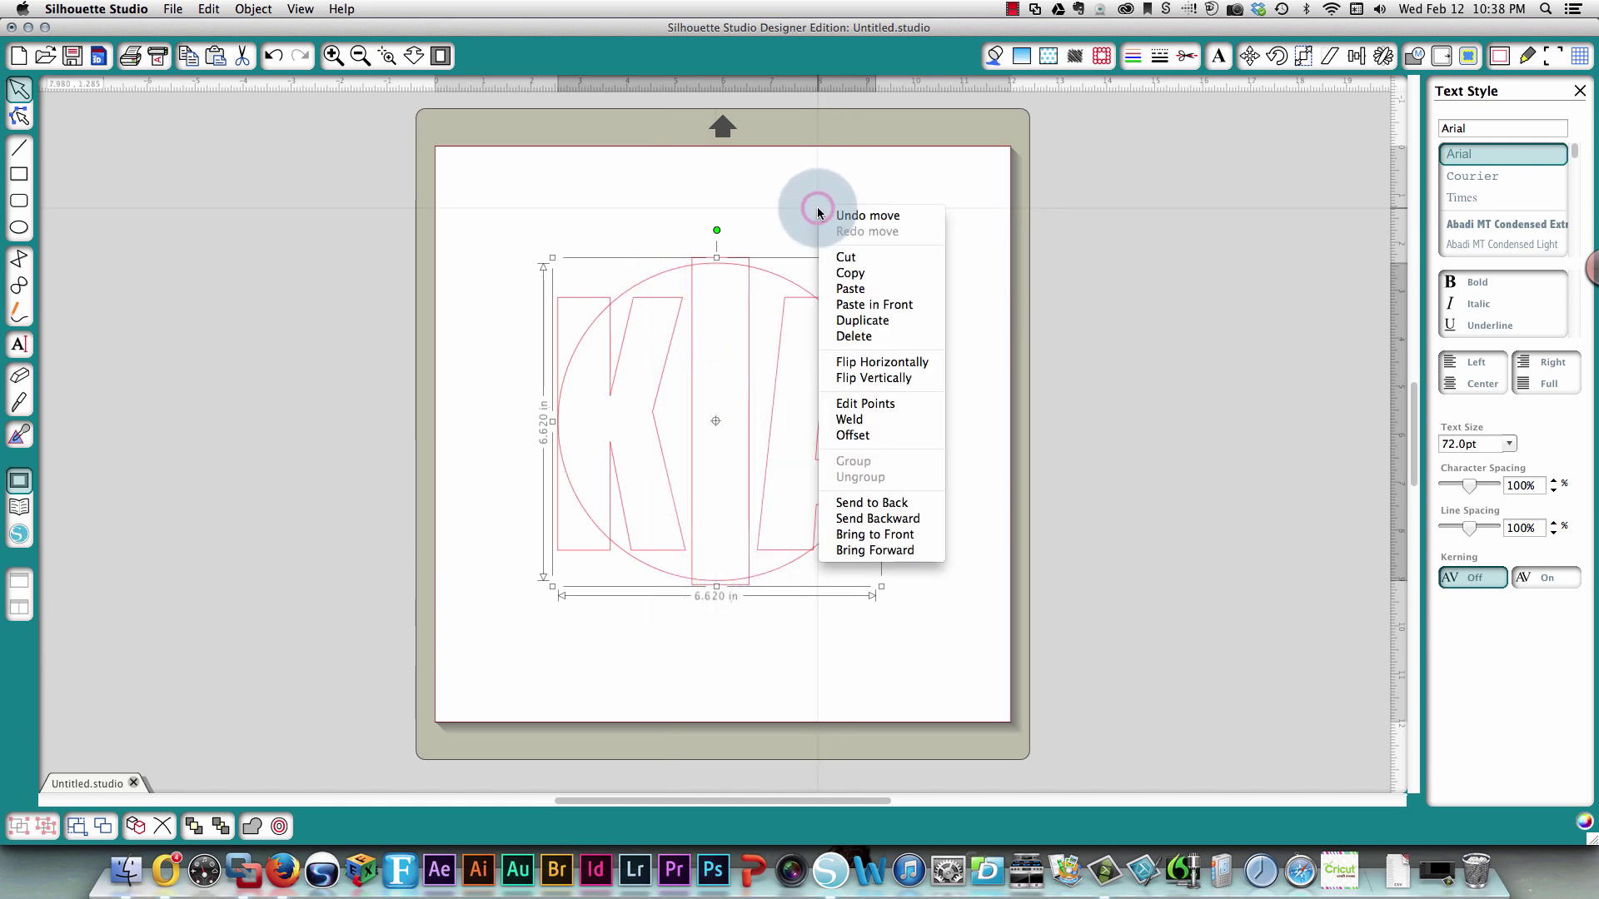
pyautogui.click(885, 287)
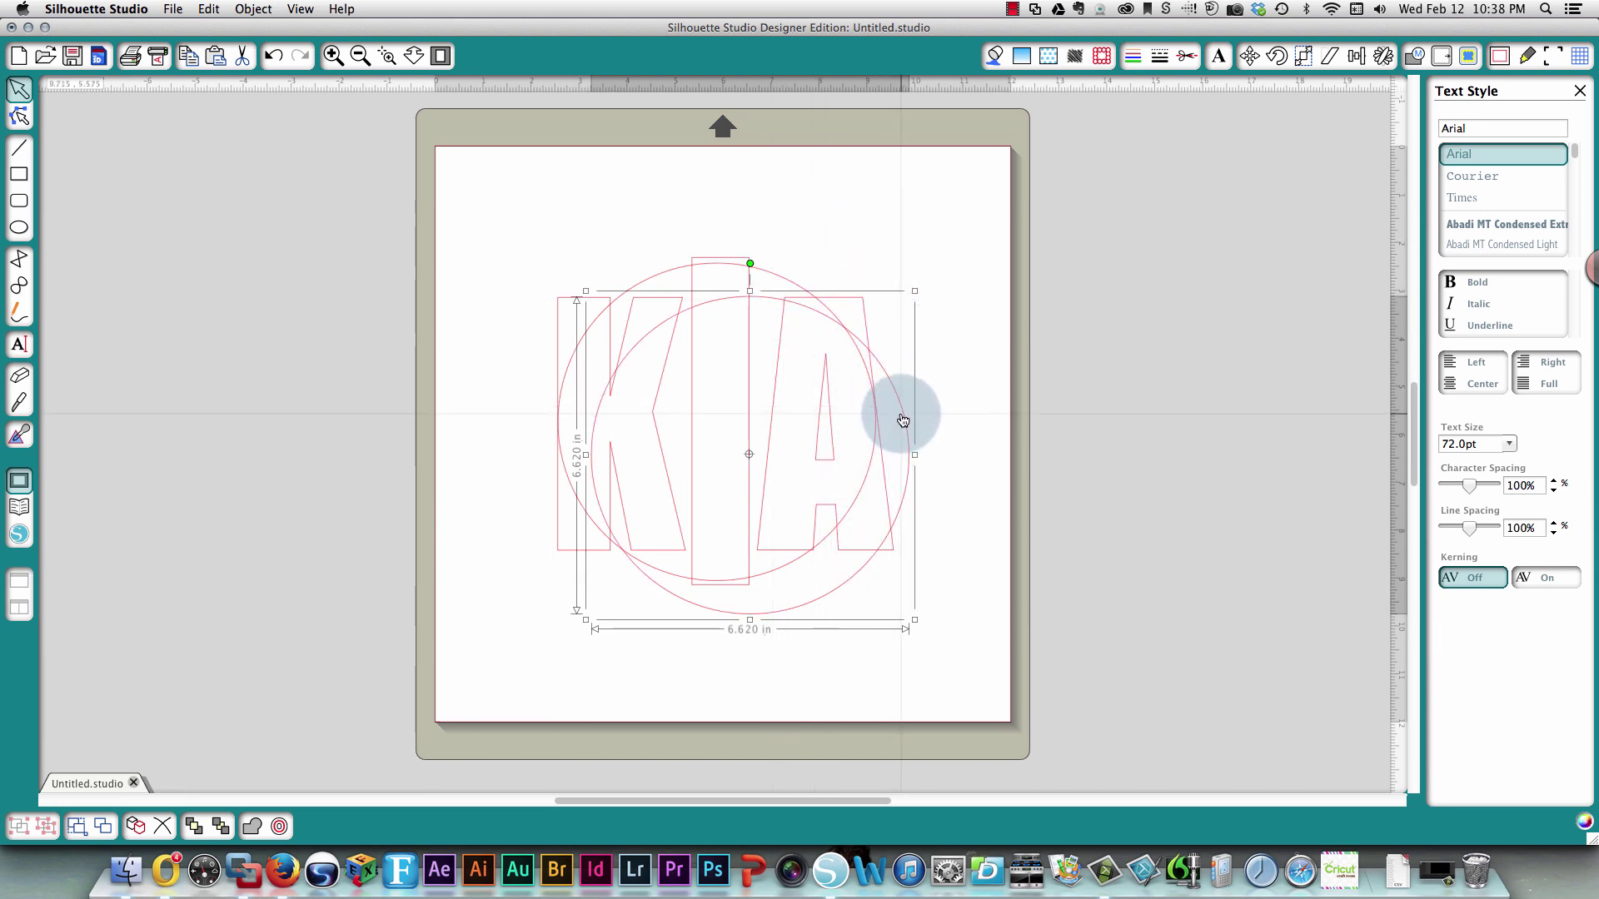
pyautogui.moveTo(903, 420); pyautogui.dragTo(1323, 300)
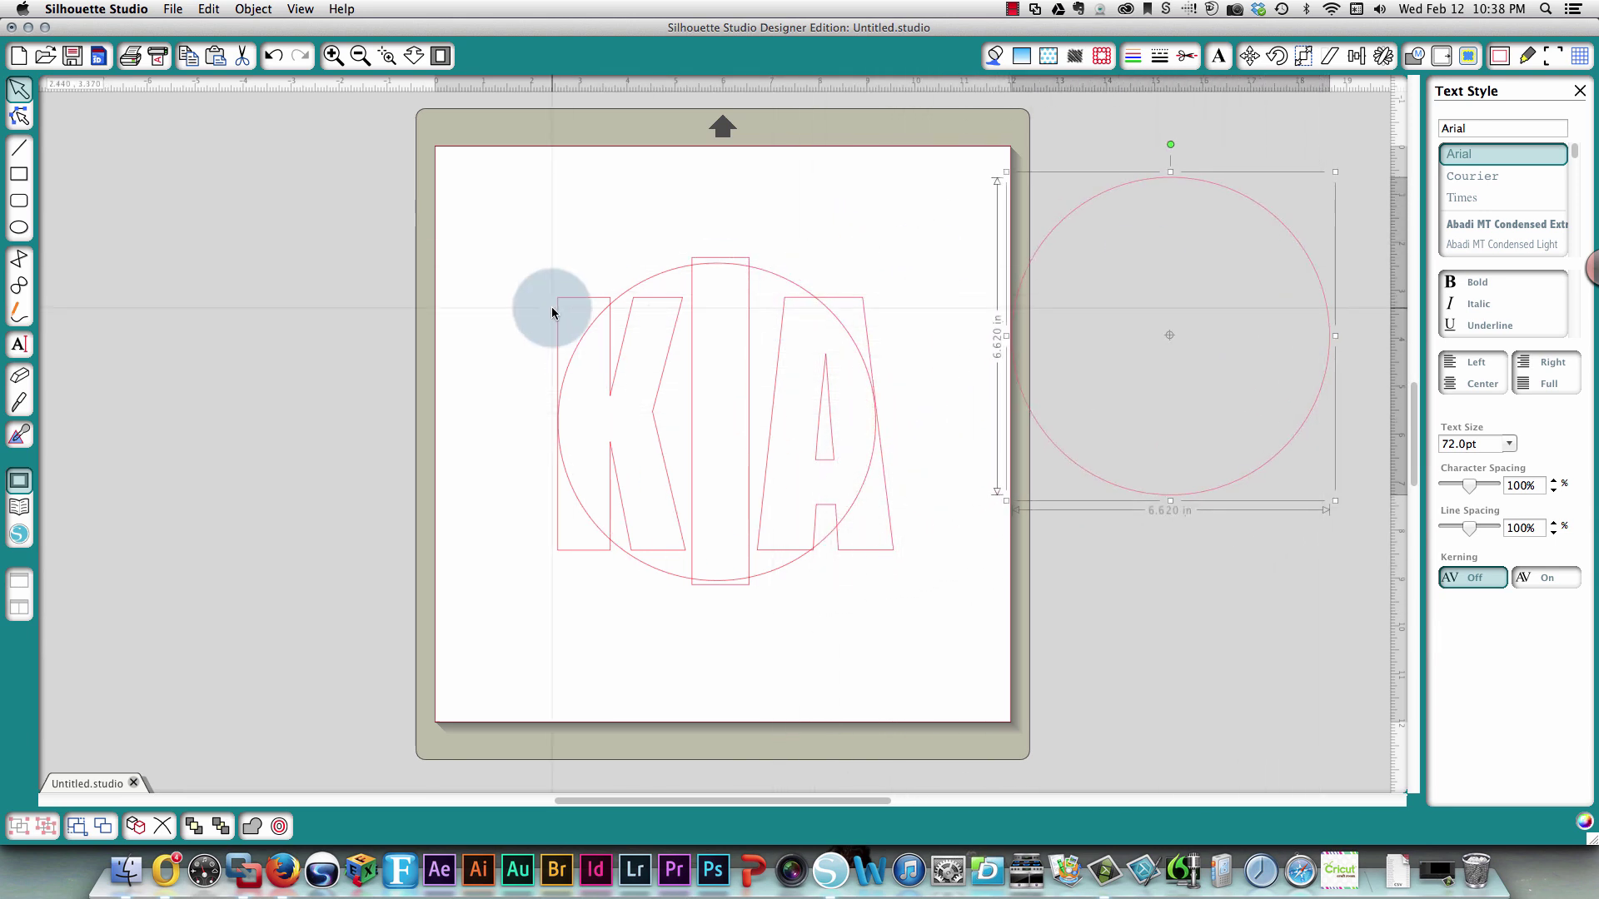
pyautogui.moveTo(467, 173); pyautogui.dragTo(981, 665)
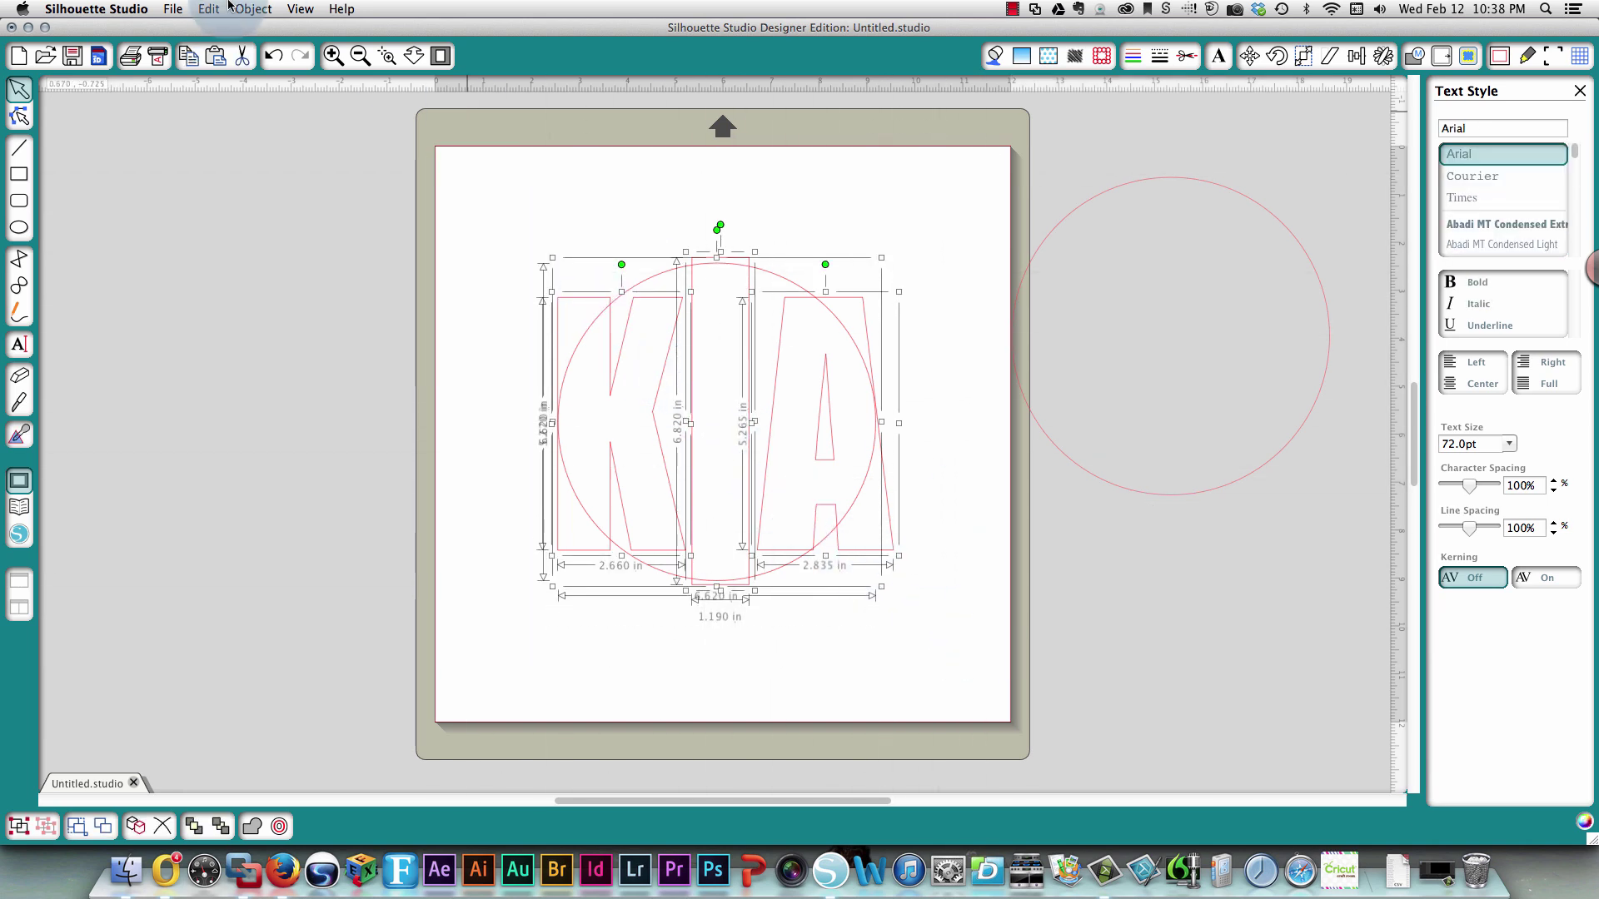
# Apply Object > Modify > Crop to trim KIA to the circle, then deselect
pyautogui.click(252, 10)
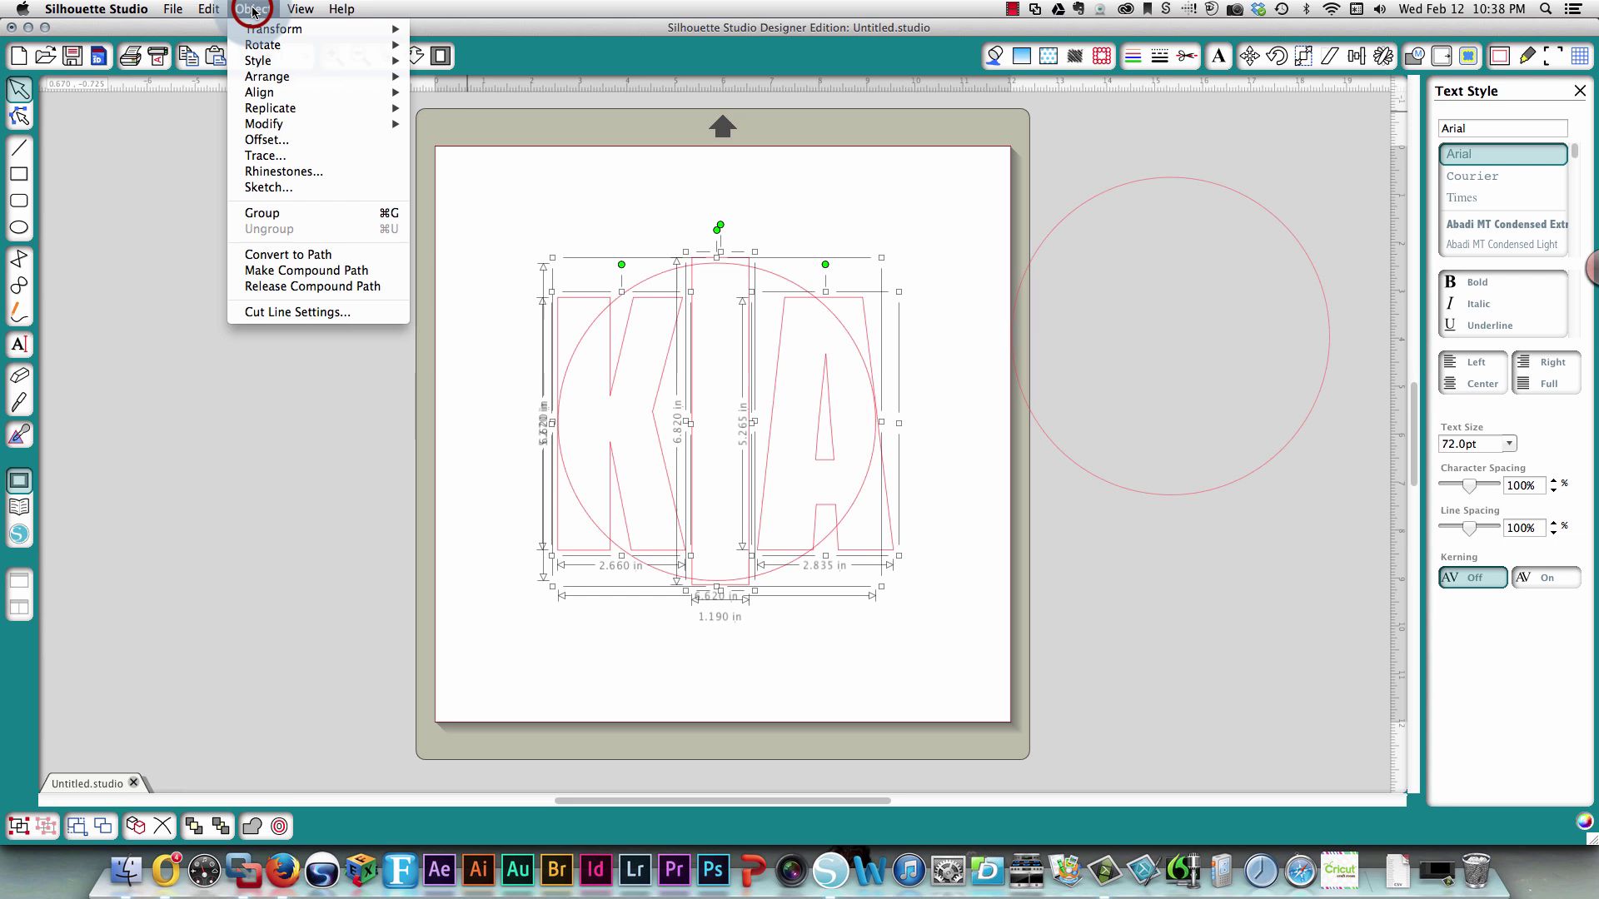
pyautogui.moveTo(305, 125)
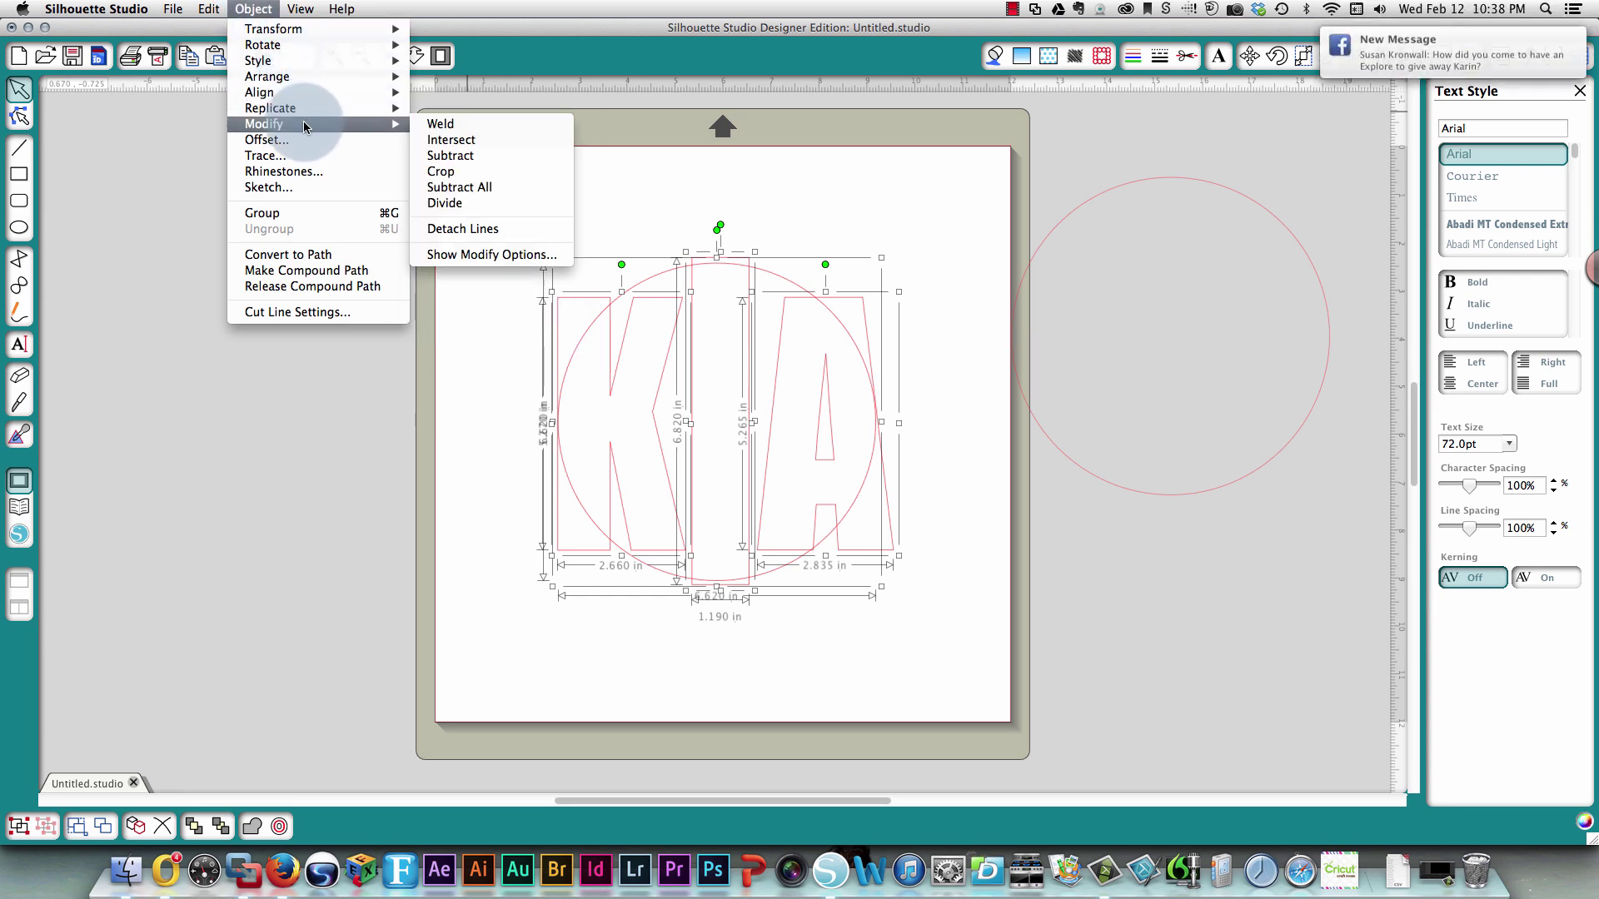
pyautogui.click(446, 171)
pyautogui.click(509, 414)
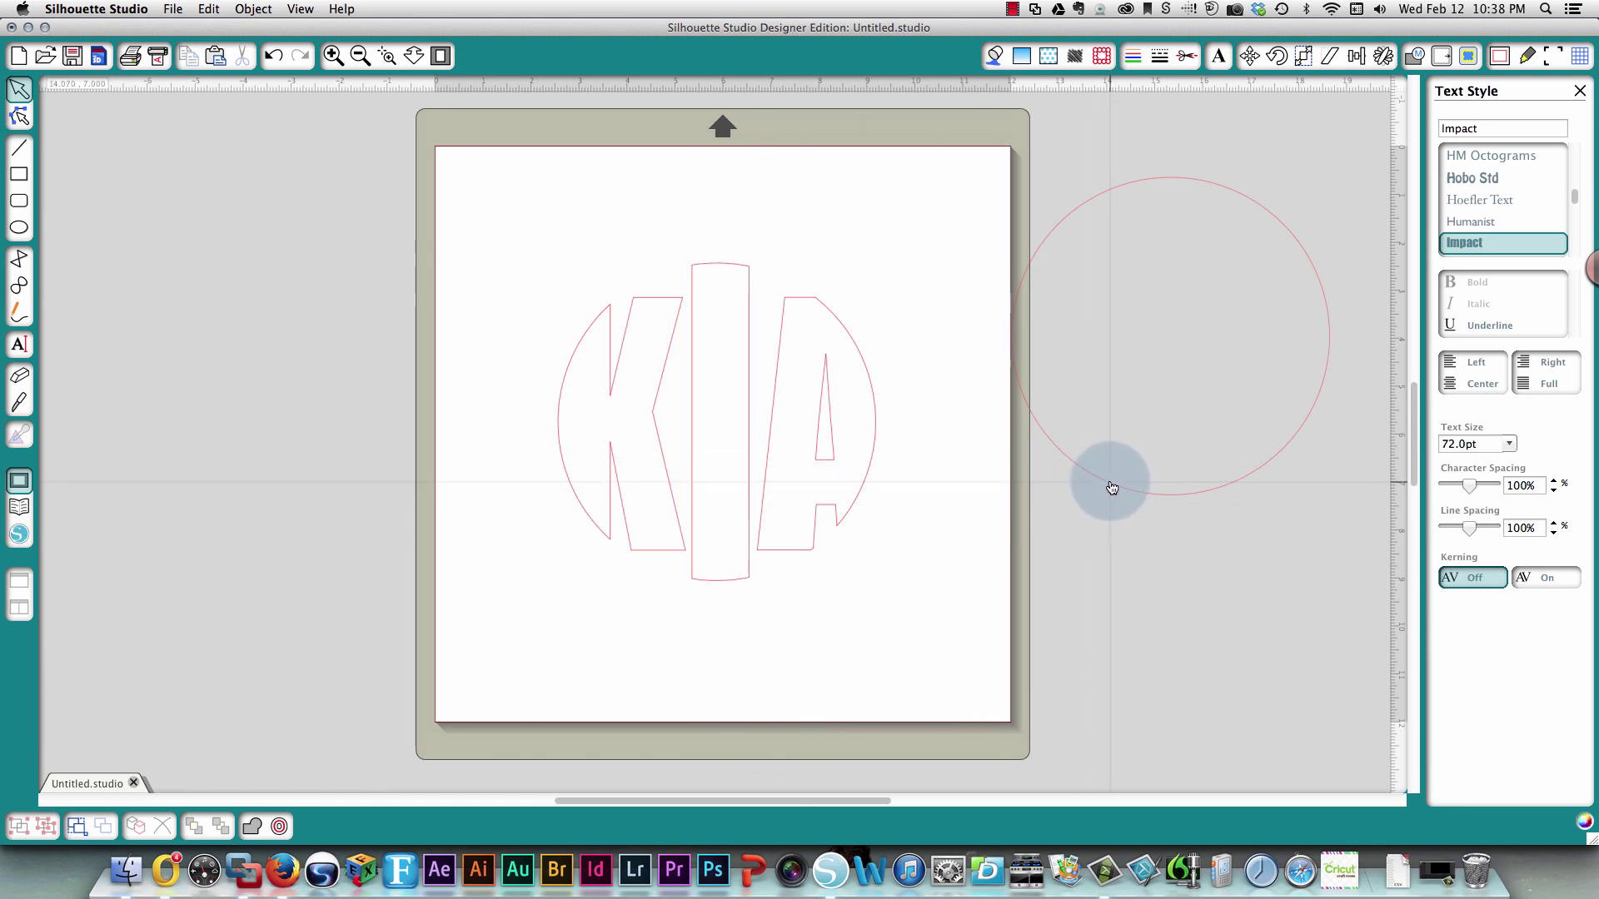
# Move the spare circle back around KIA and raise the K's top nodes to the circle edge
pyautogui.moveTo(1111, 481); pyautogui.dragTo(658, 574)
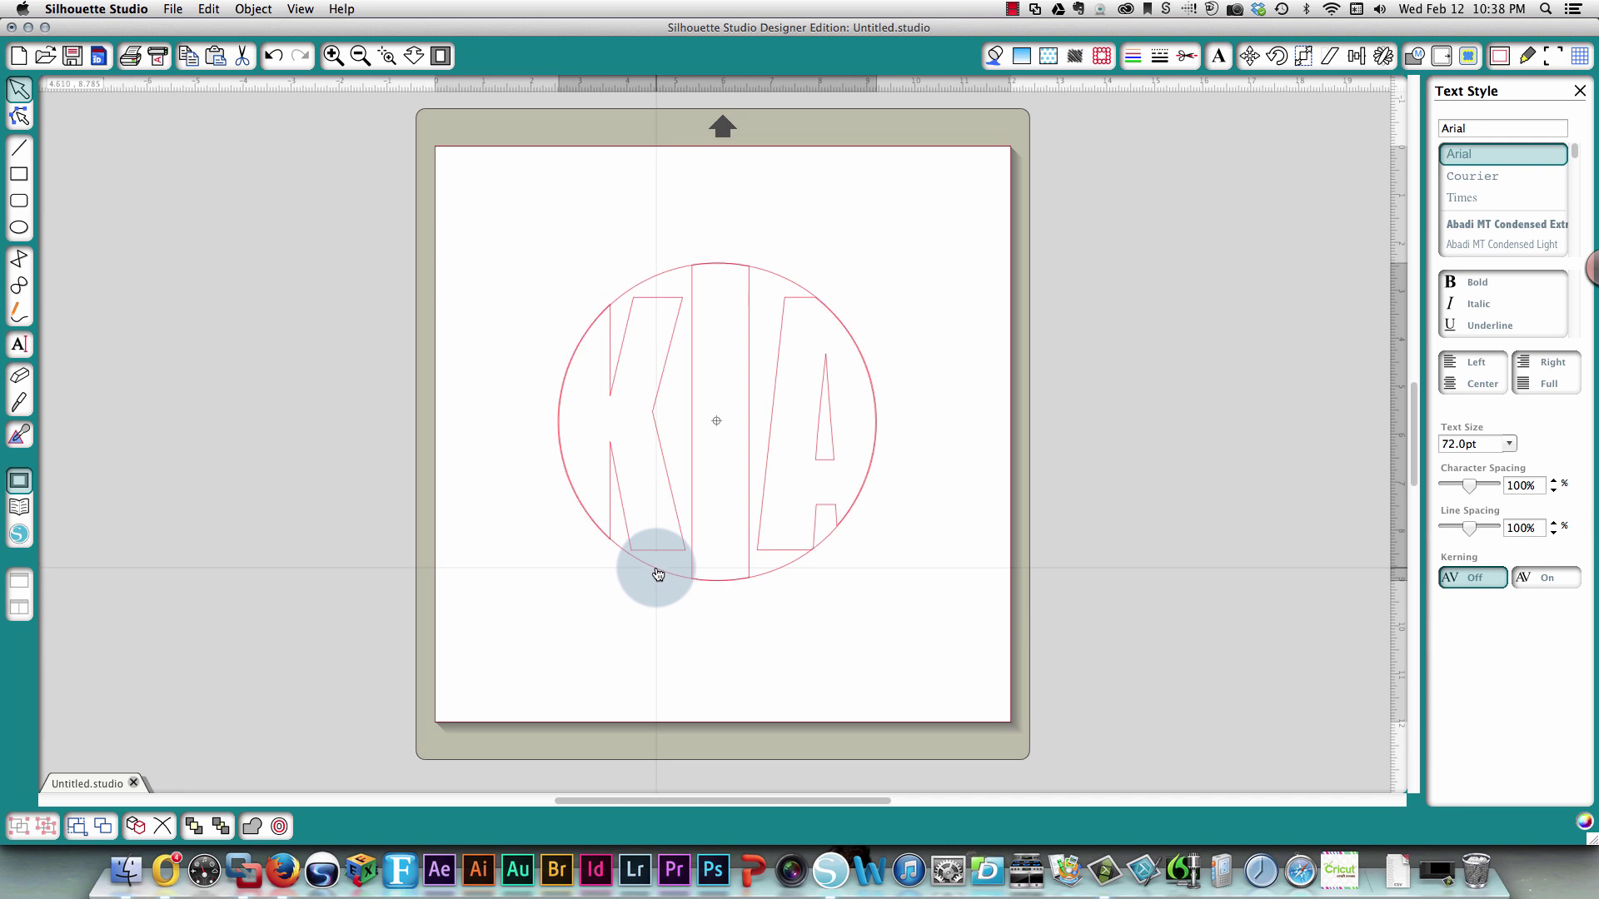
pyautogui.click(617, 417)
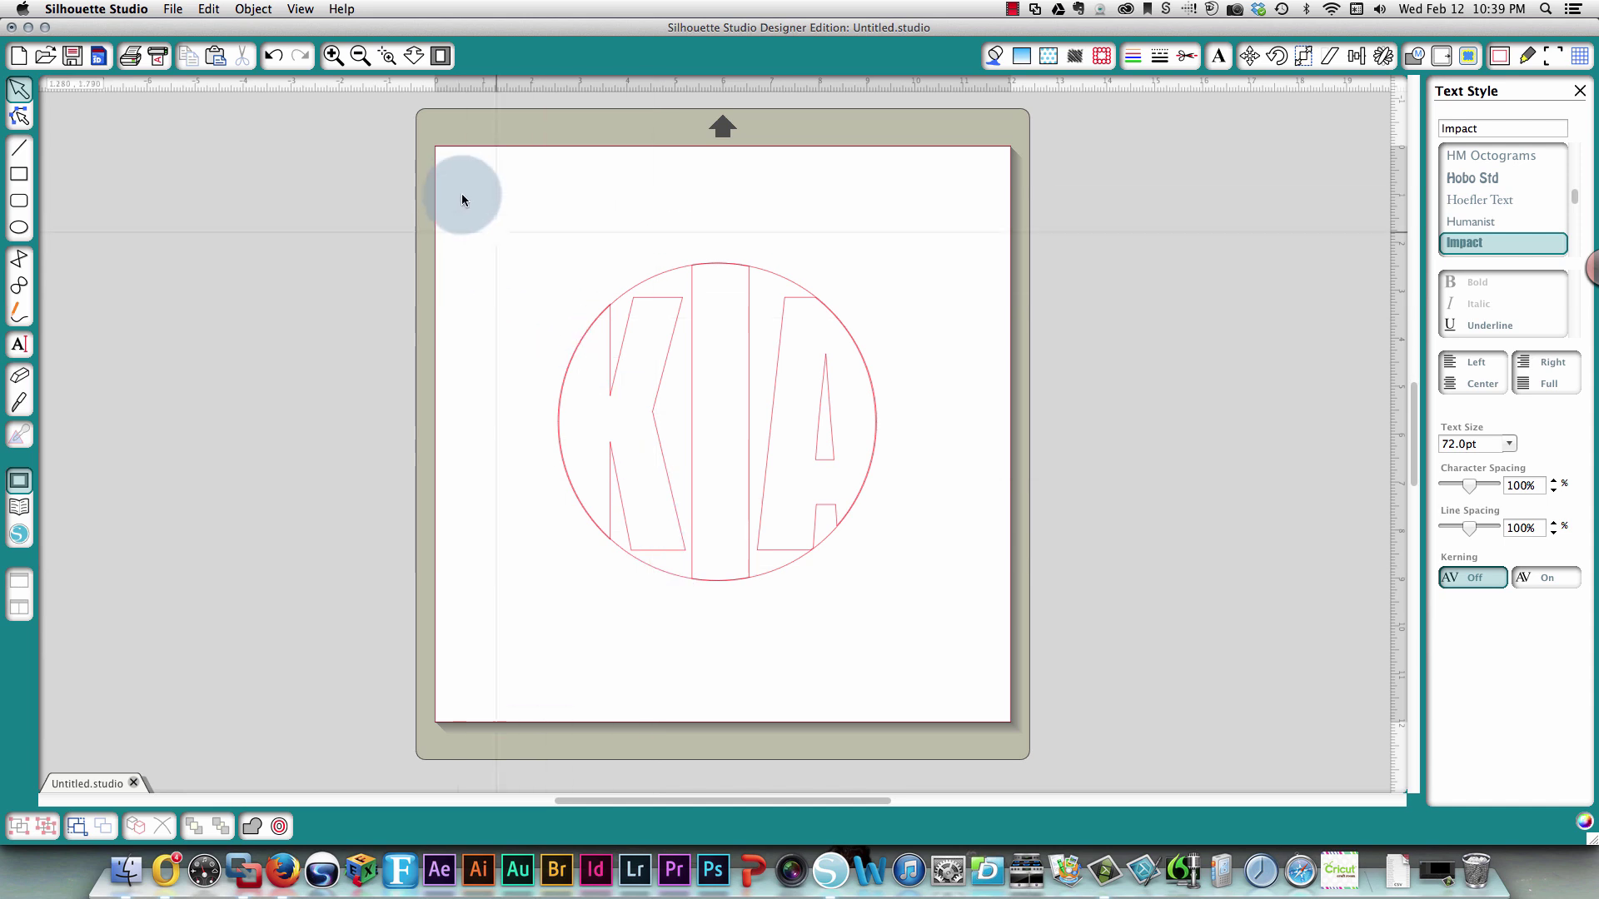
pyautogui.doubleClick(623, 357)
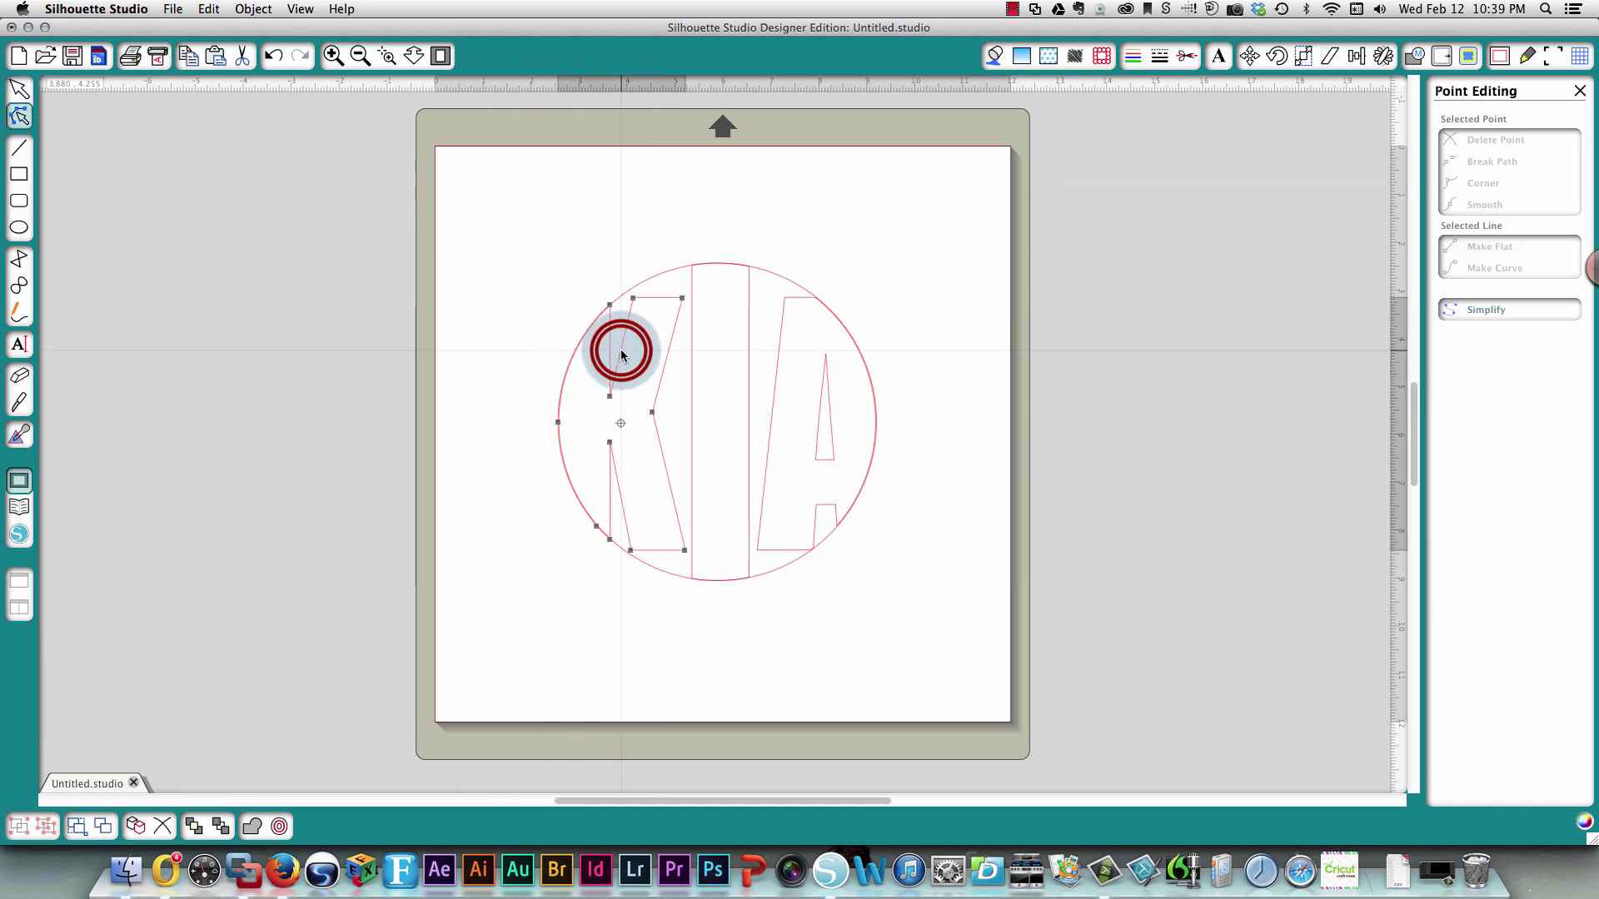
pyautogui.moveTo(640, 304); pyautogui.dragTo(637, 292)
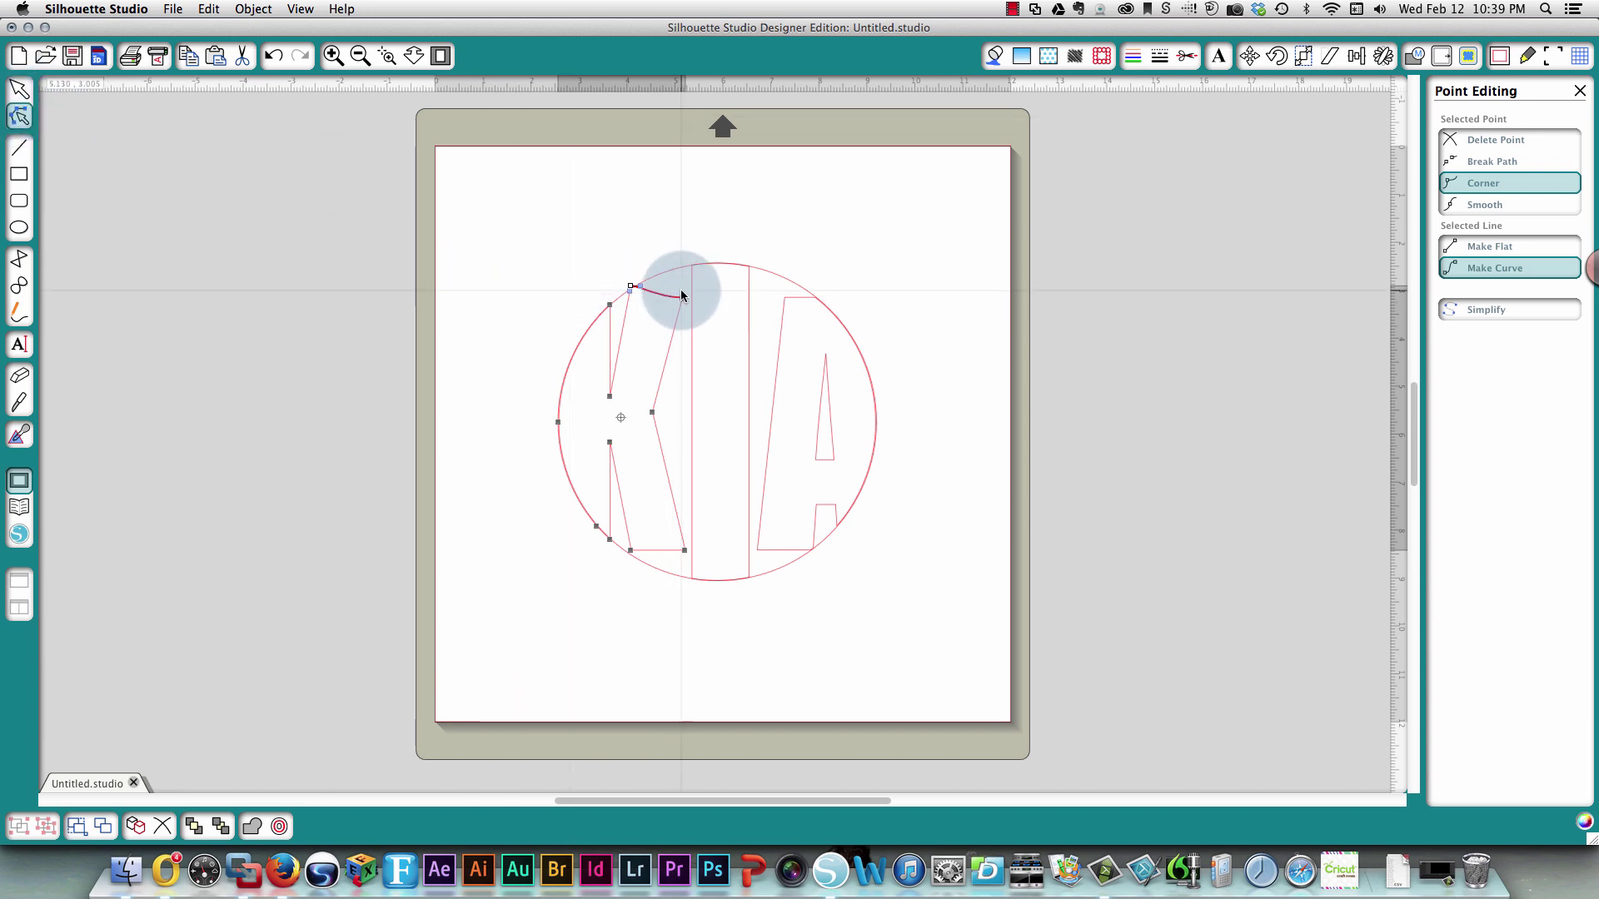
pyautogui.moveTo(686, 299); pyautogui.dragTo(682, 267)
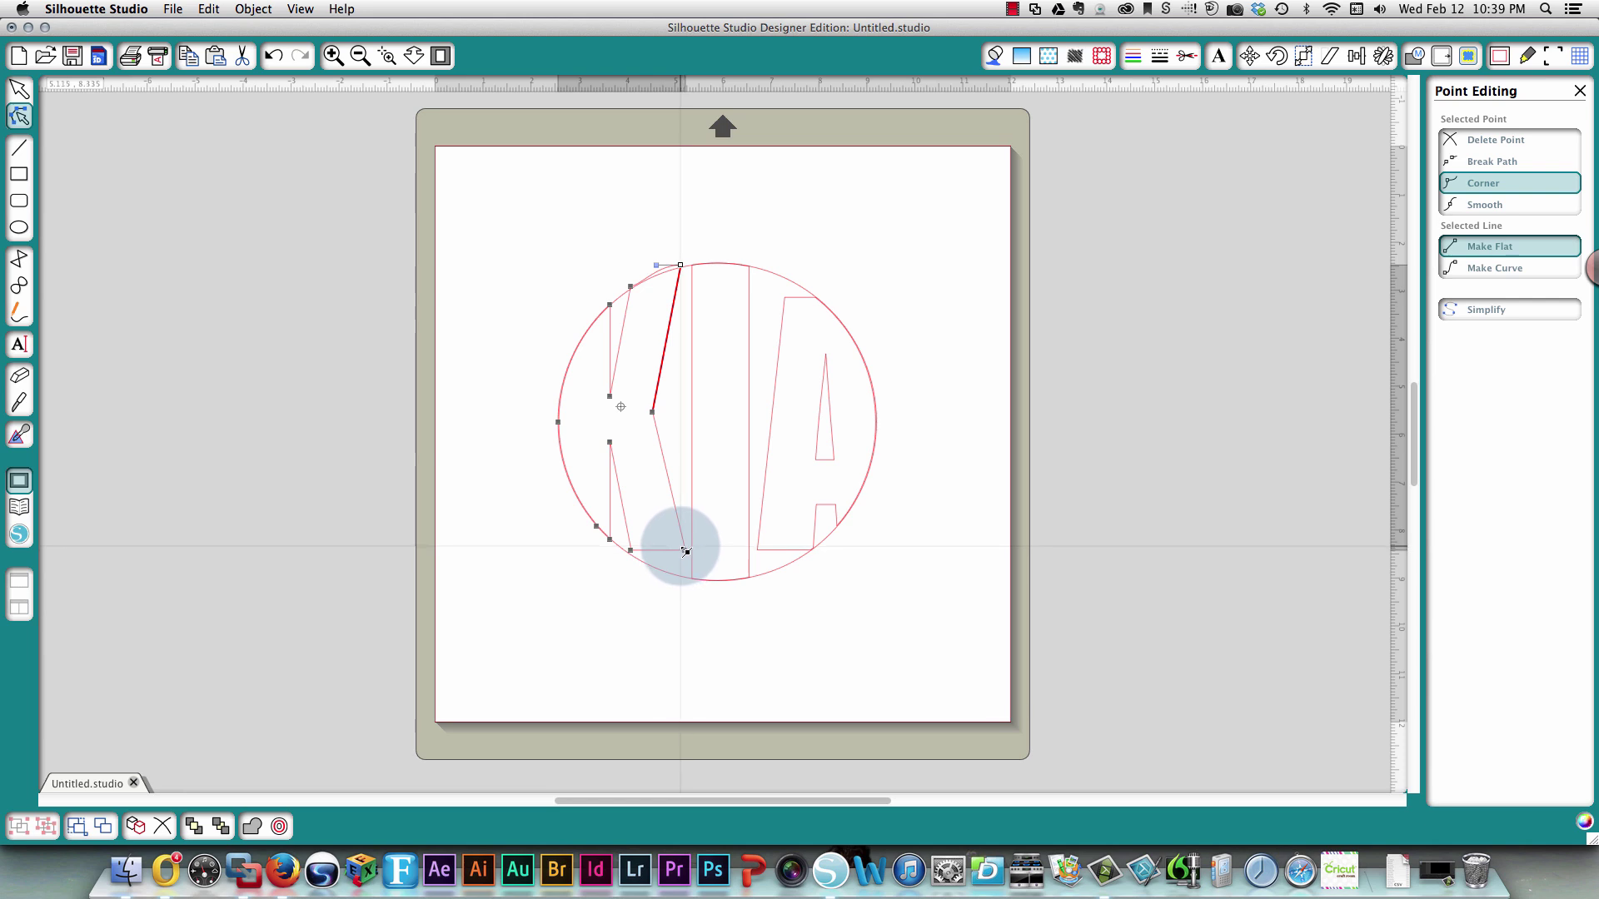
# Extend the K's bottom-right corner below the circle and lower its bottom-left node
pyautogui.moveTo(682, 552); pyautogui.dragTo(684, 569)
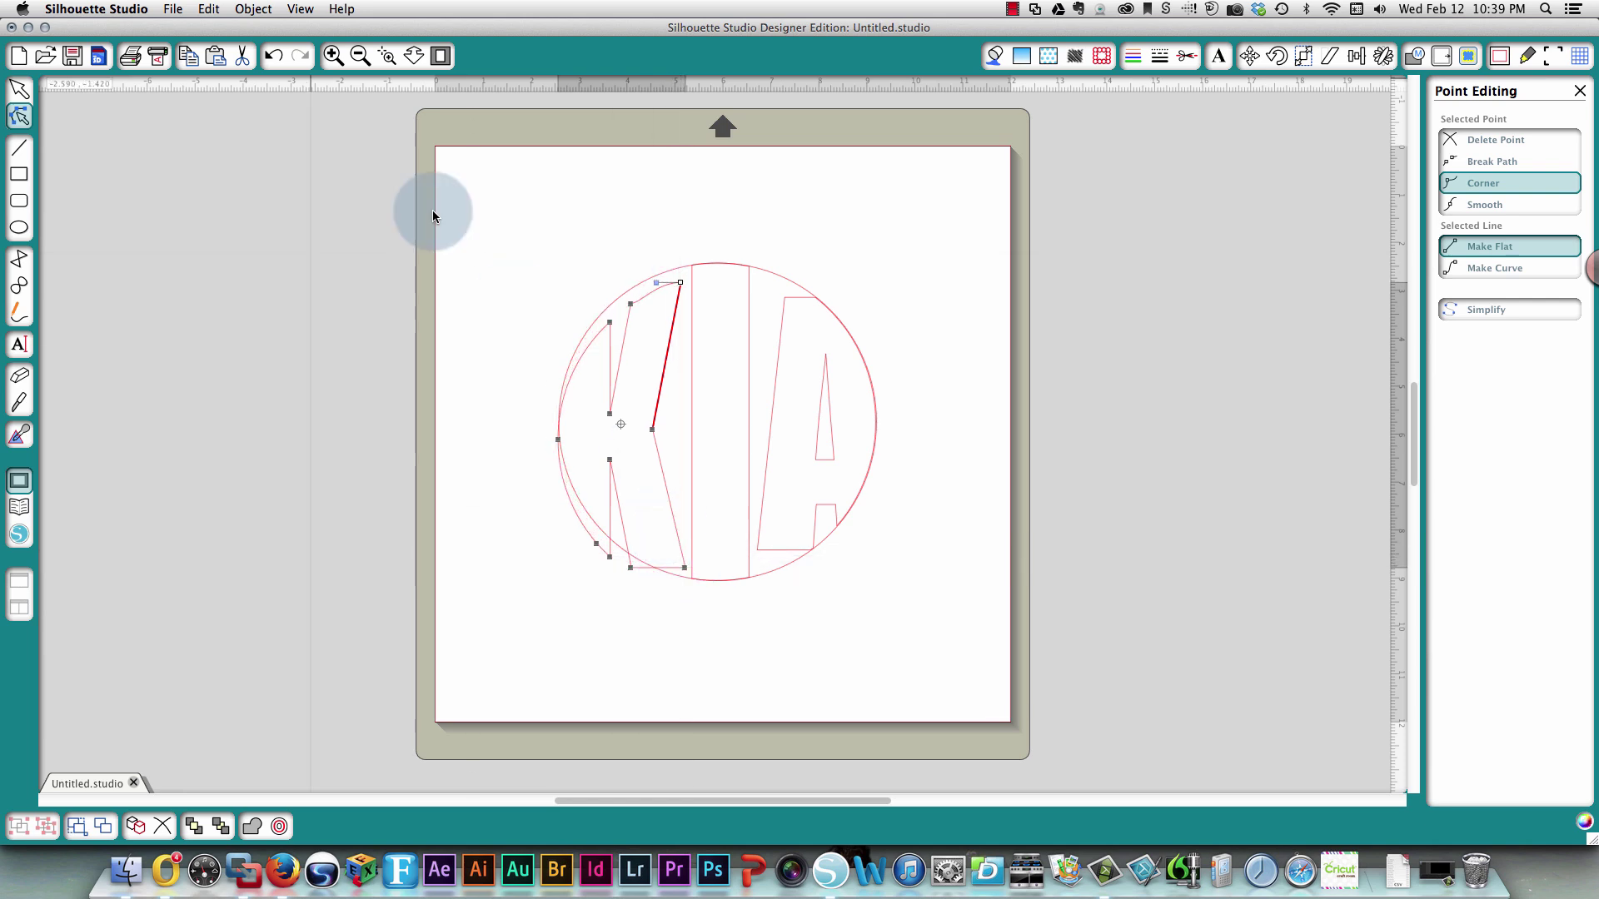
pyautogui.click(272, 57)
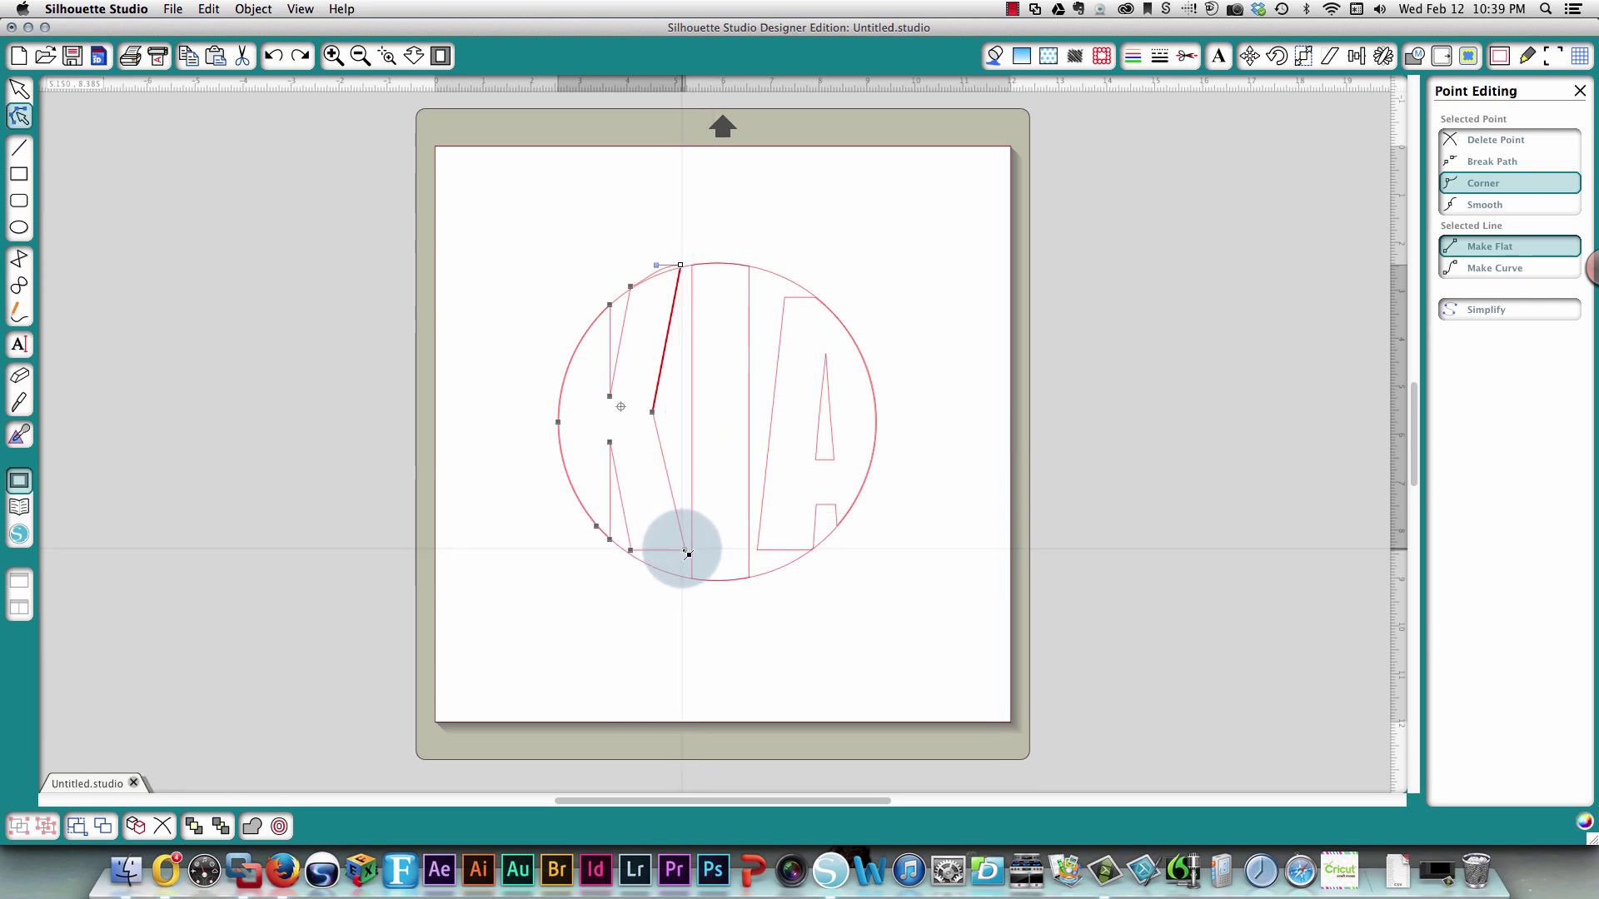
pyautogui.moveTo(683, 549); pyautogui.dragTo(685, 589)
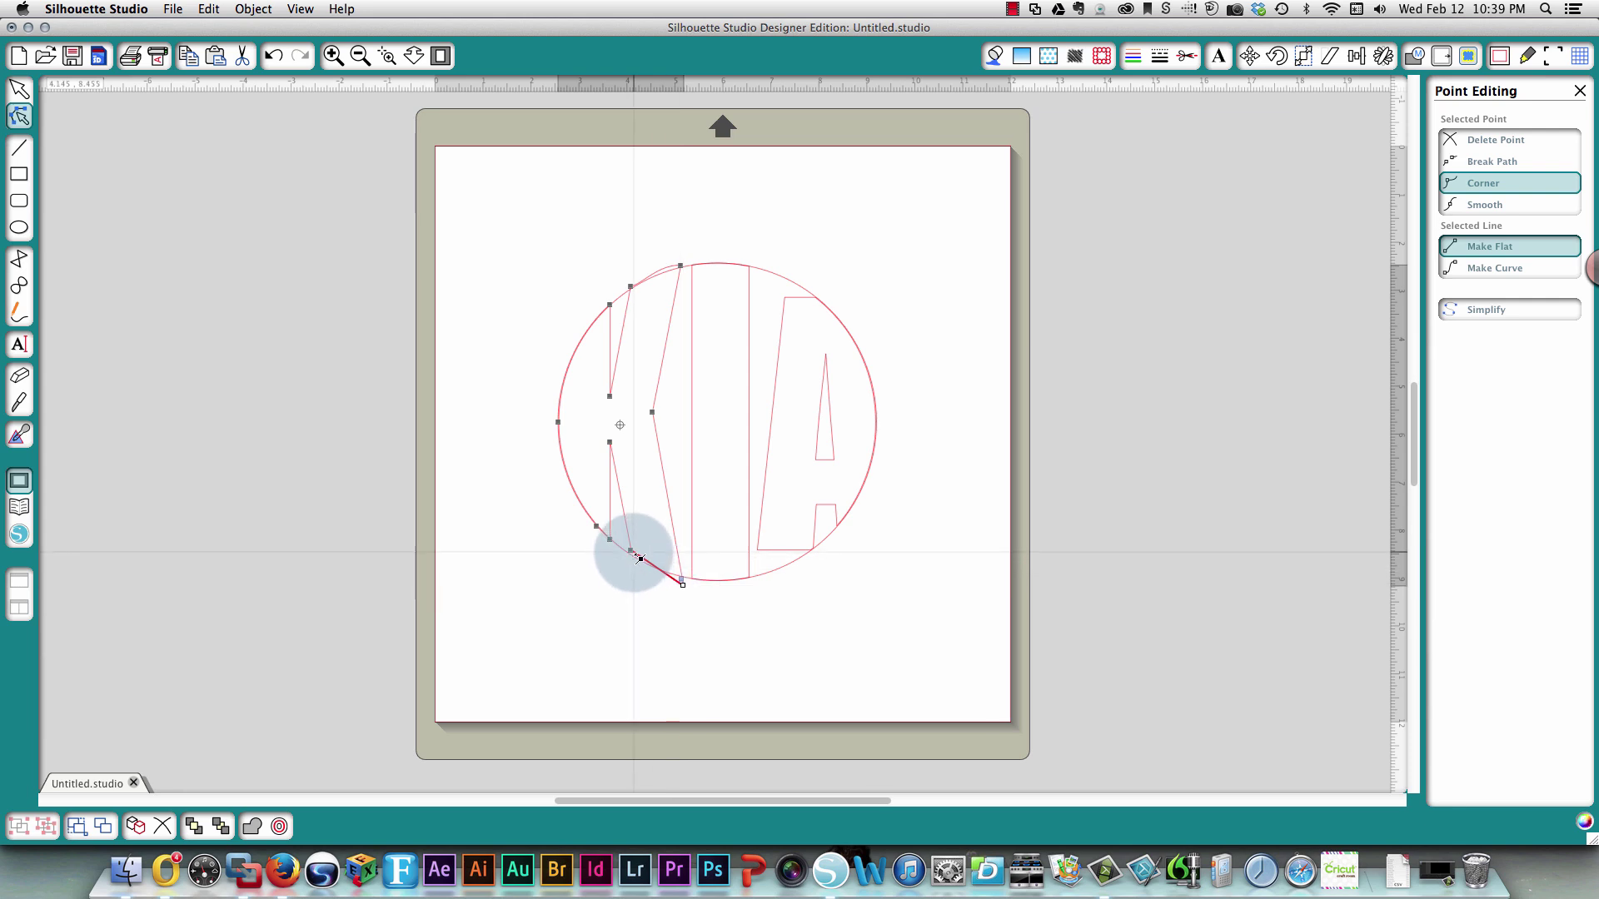
pyautogui.moveTo(632, 554); pyautogui.dragTo(629, 562)
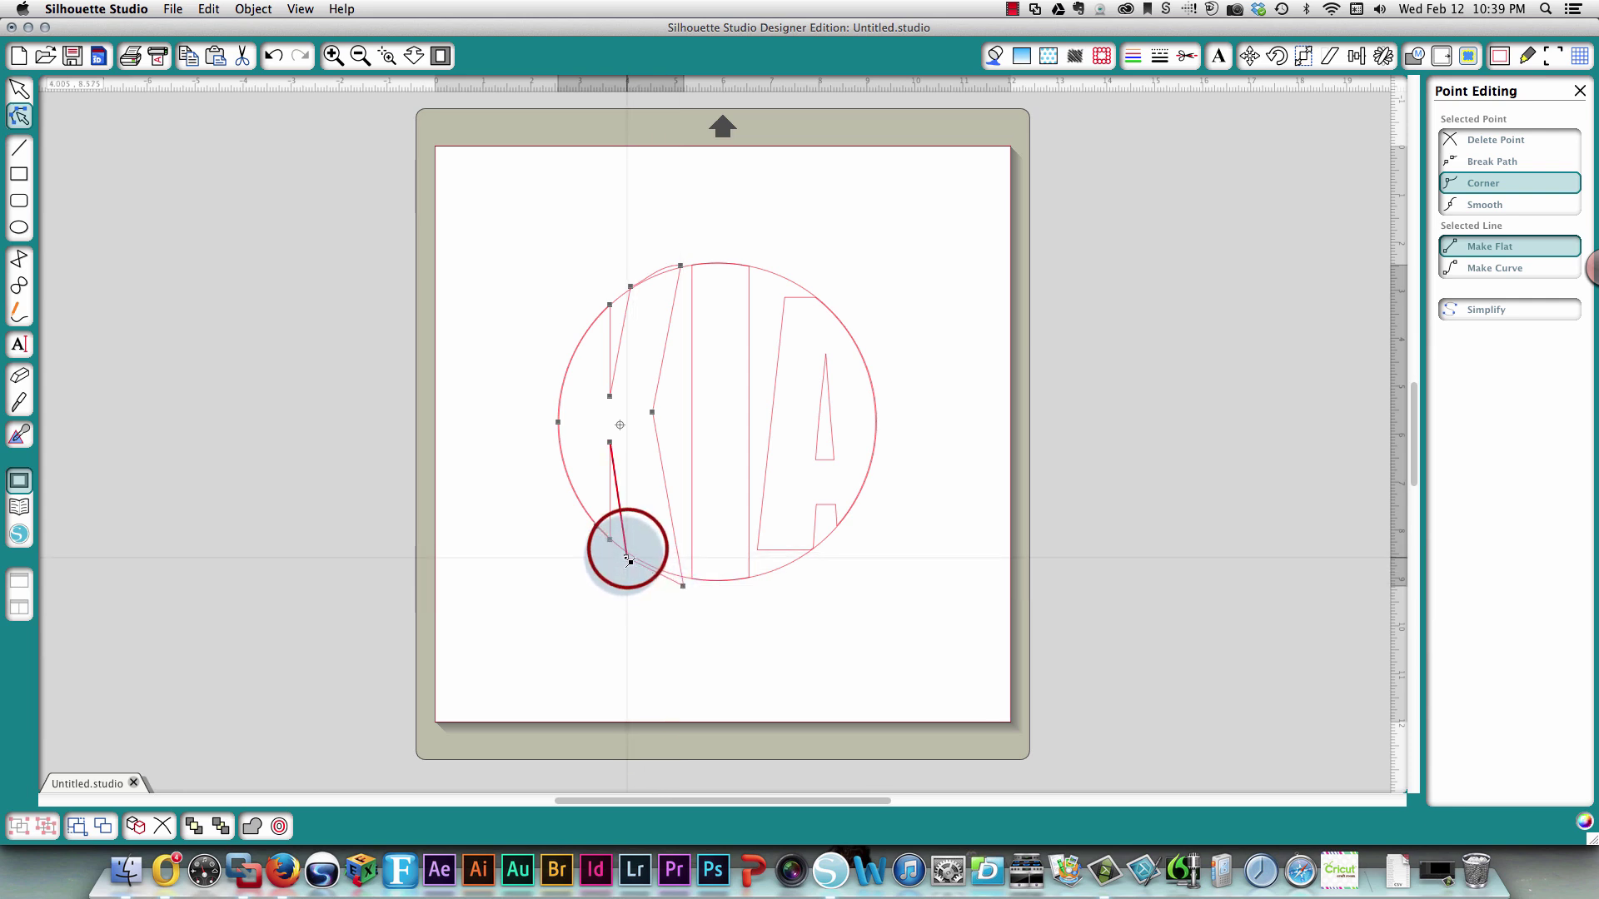
# Raise the A's top-left corner to the circle edge and pull its bottom nodes past the circle
pyautogui.click(797, 297)
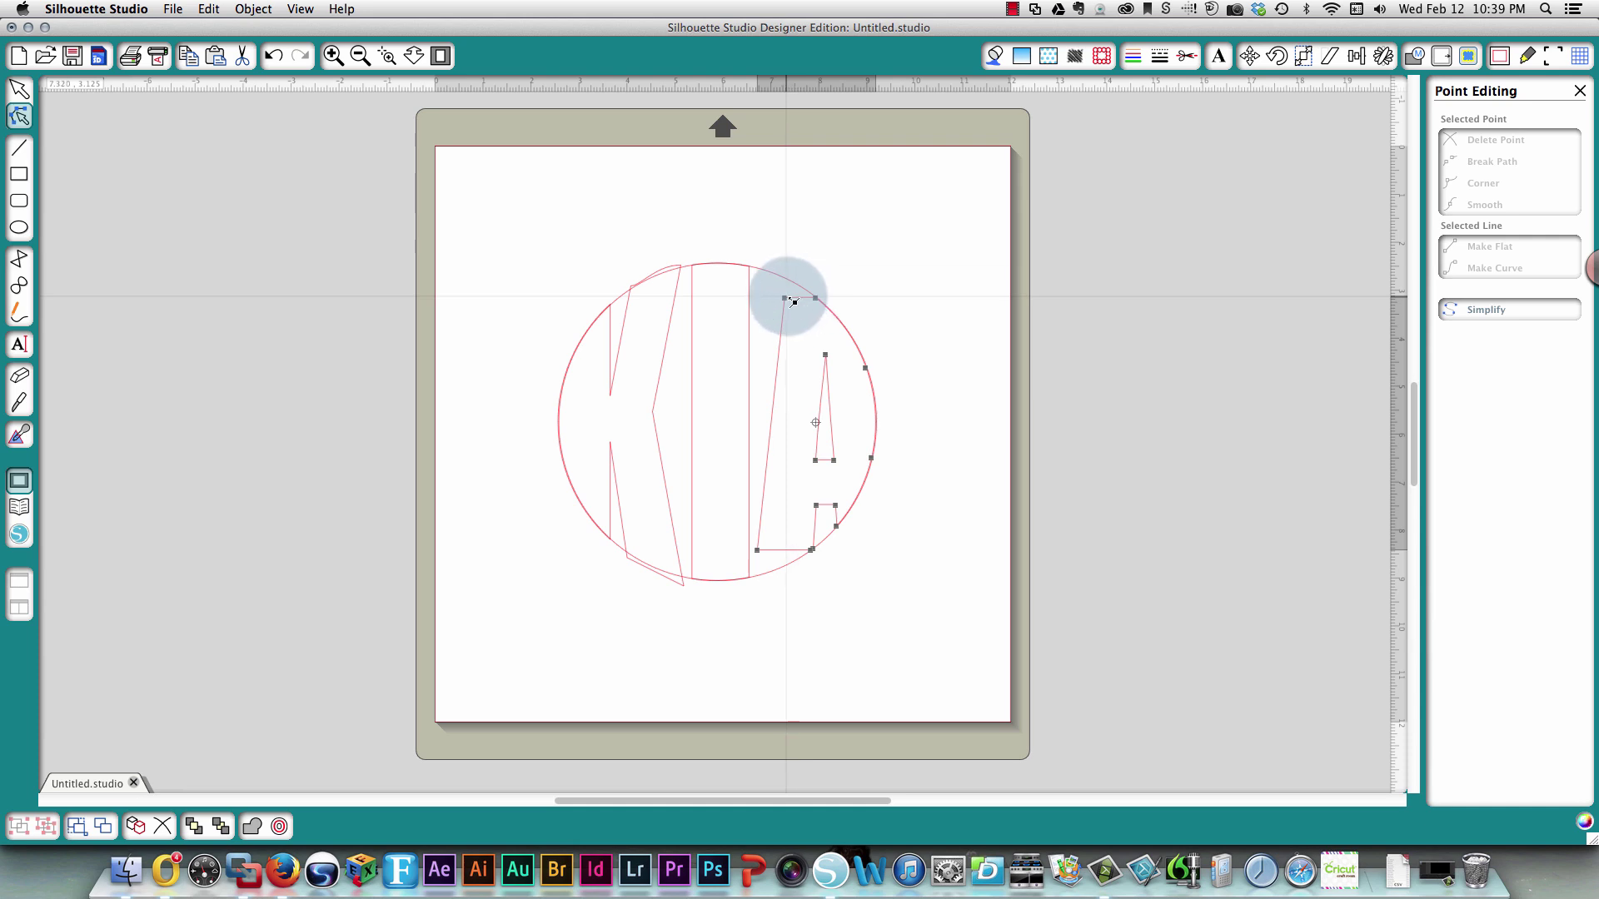
pyautogui.click(785, 297)
pyautogui.moveTo(785, 297); pyautogui.dragTo(788, 273)
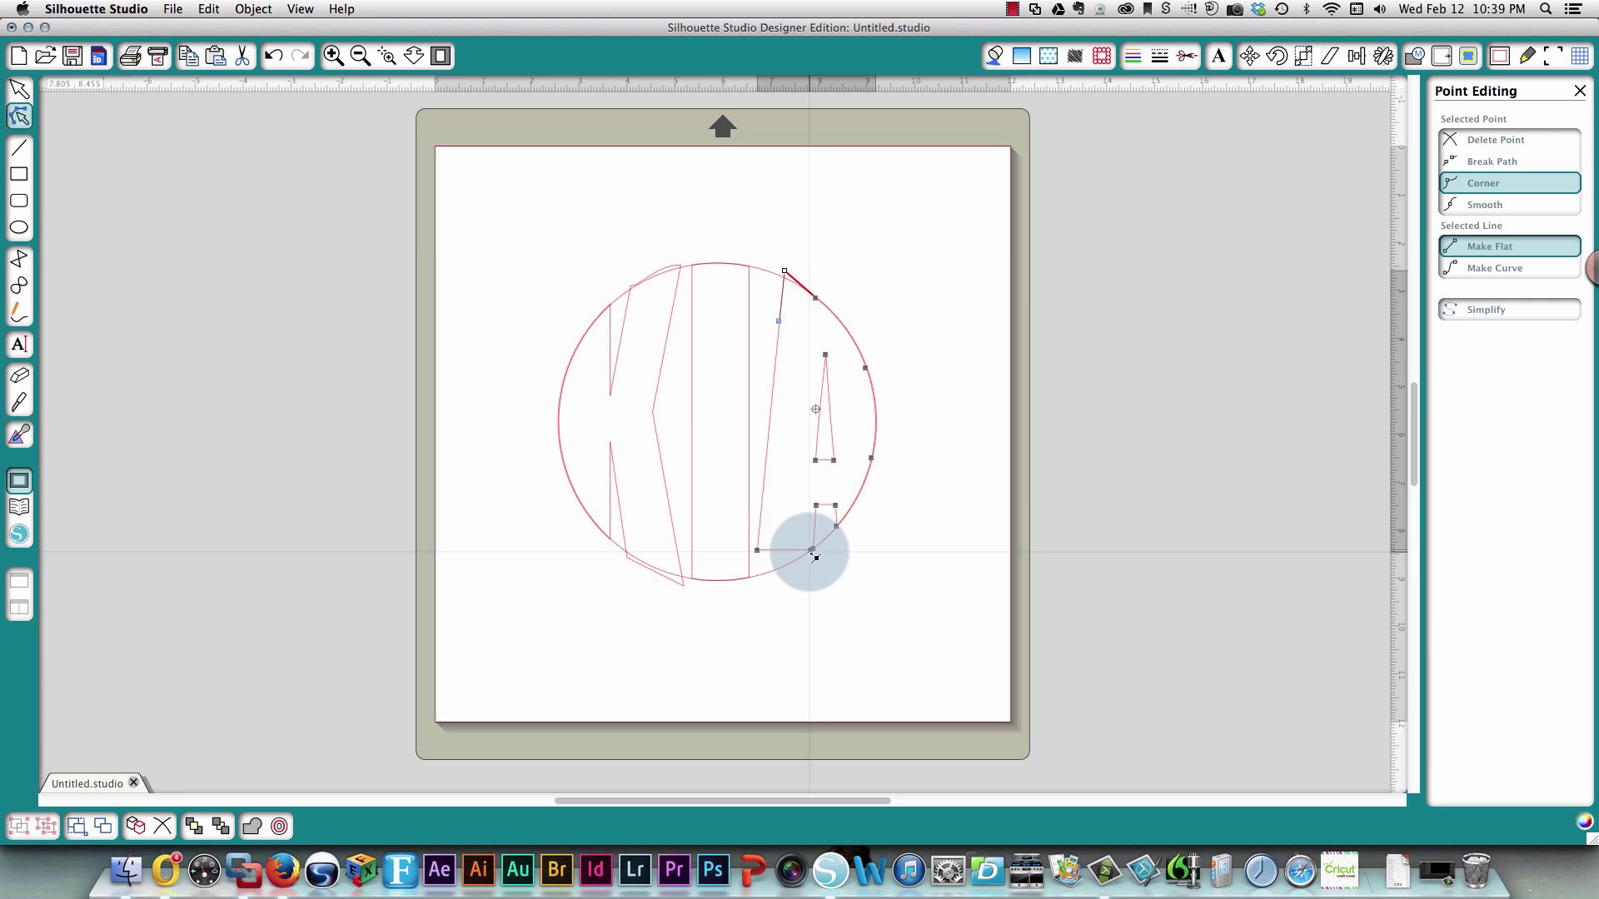
pyautogui.moveTo(814, 552); pyautogui.dragTo(760, 580)
pyautogui.click(757, 552)
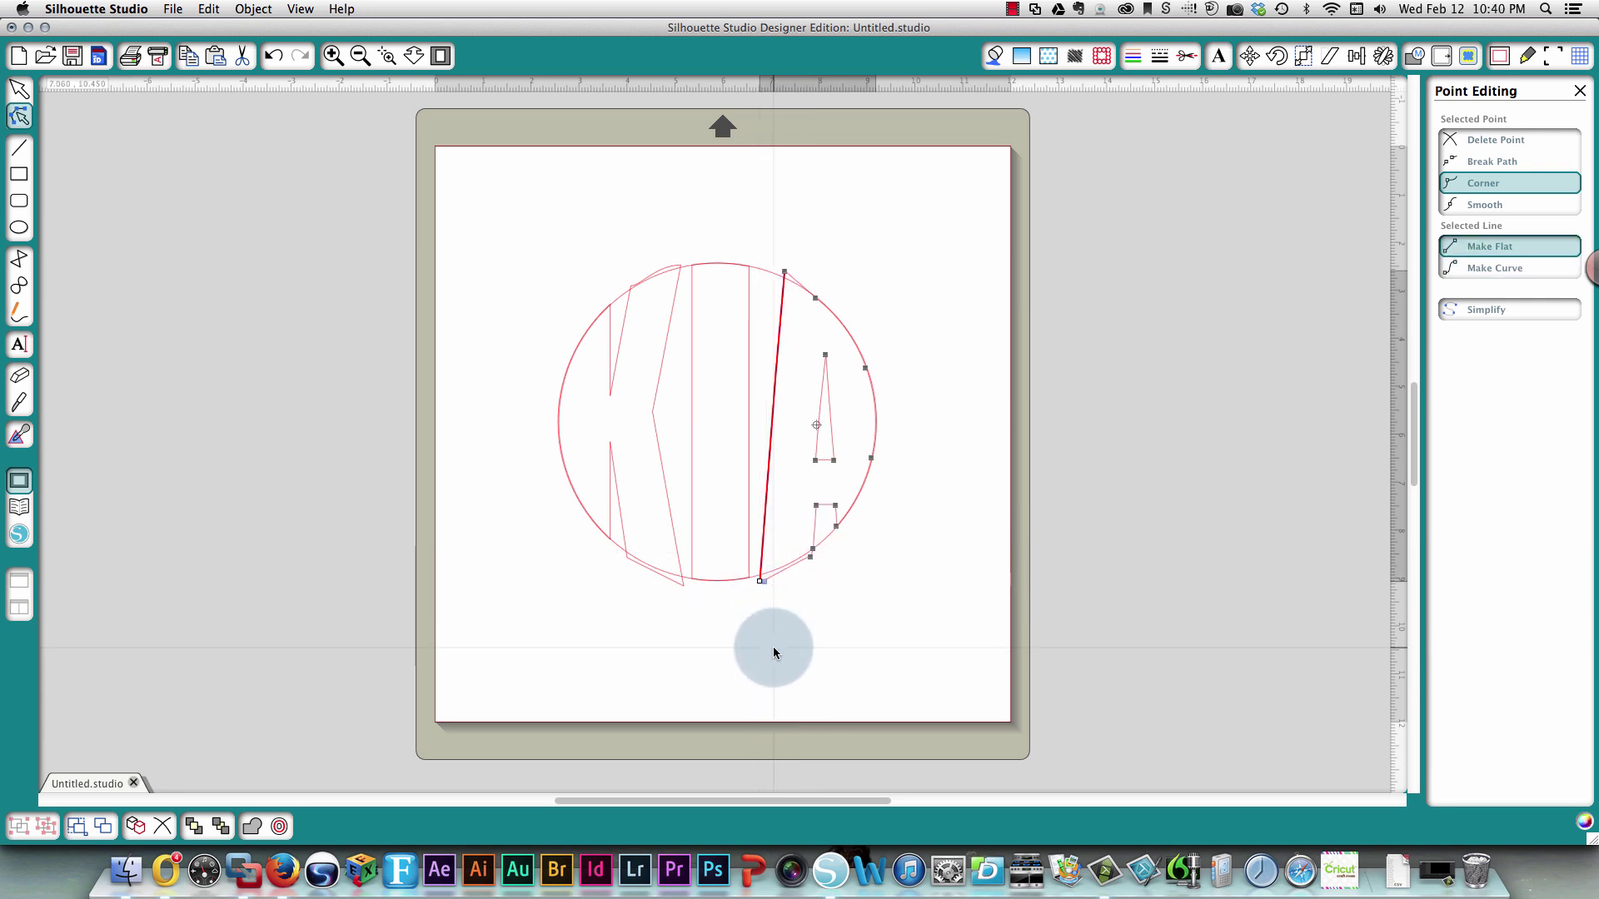
# Shift the A's top node left onto the circle edge
pyautogui.click(786, 272)
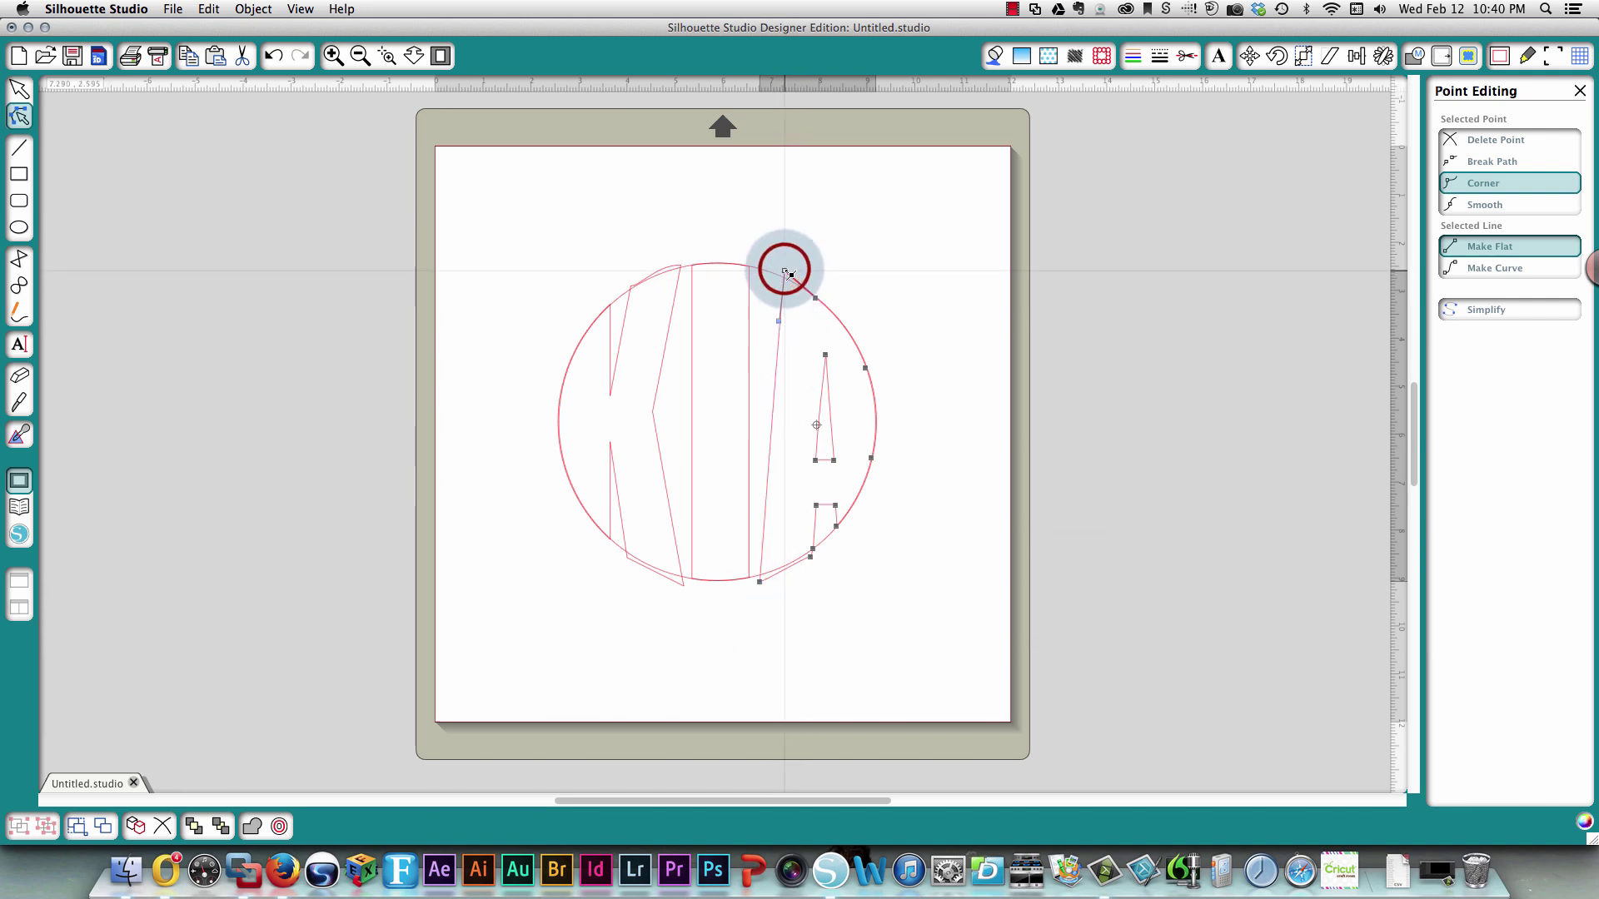
pyautogui.moveTo(786, 273); pyautogui.dragTo(781, 273)
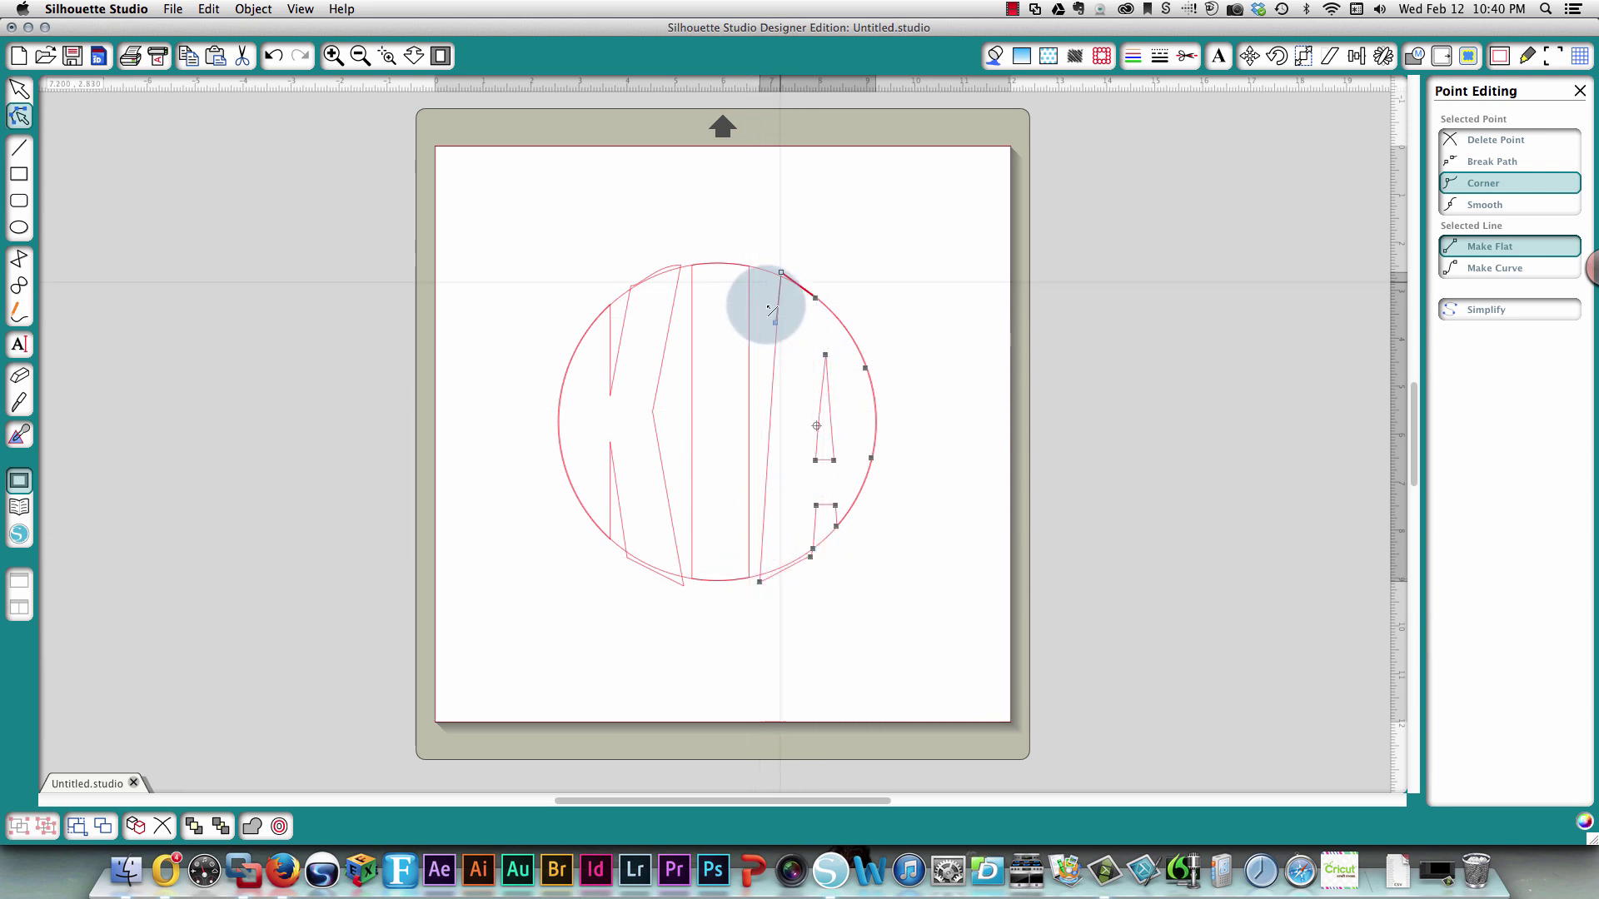
pyautogui.moveTo(780, 272); pyautogui.dragTo(778, 270)
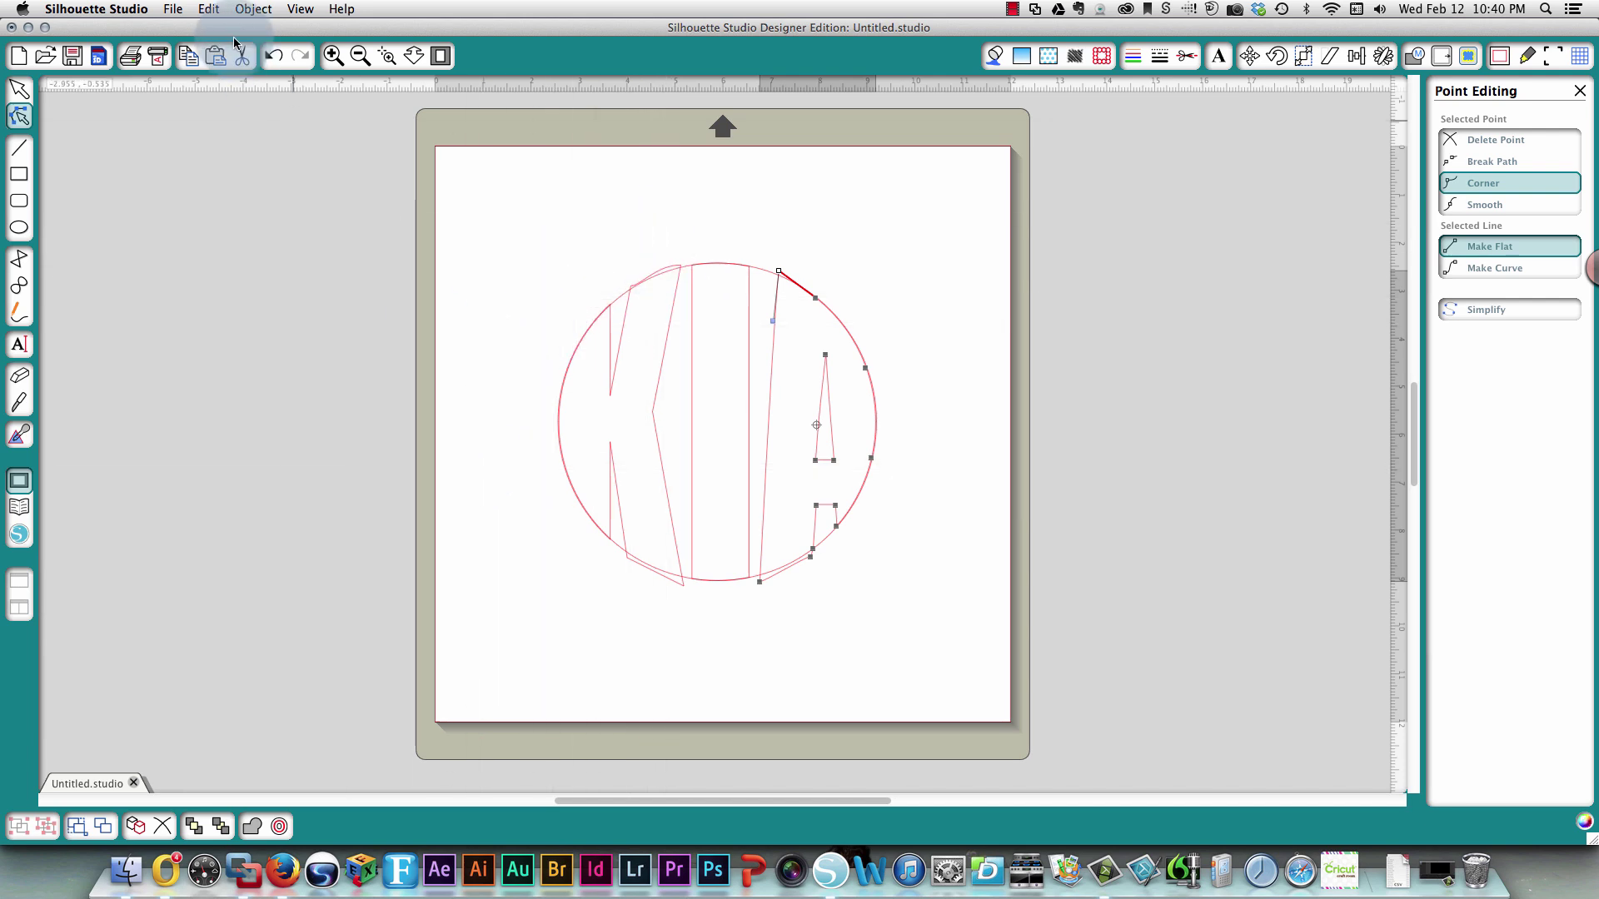
# Crop the K, I and A to the circle outline with Object > Modify > Crop, then select the cropped letters
pyautogui.click(476, 236)
pyautogui.moveTo(479, 187); pyautogui.dragTo(957, 686)
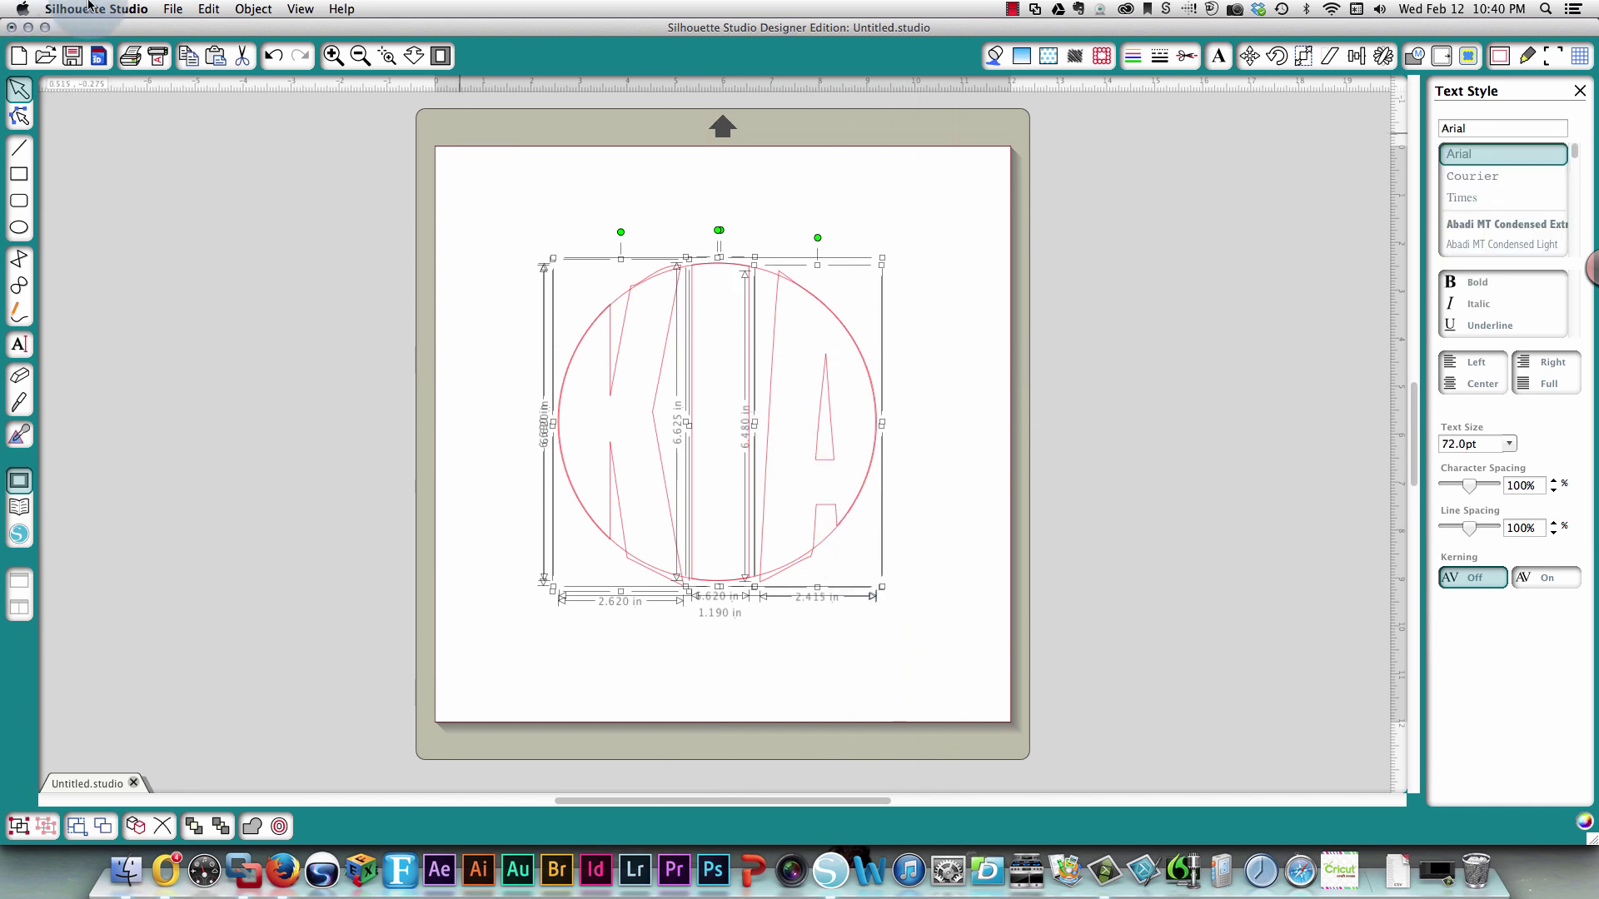
pyautogui.click(250, 9)
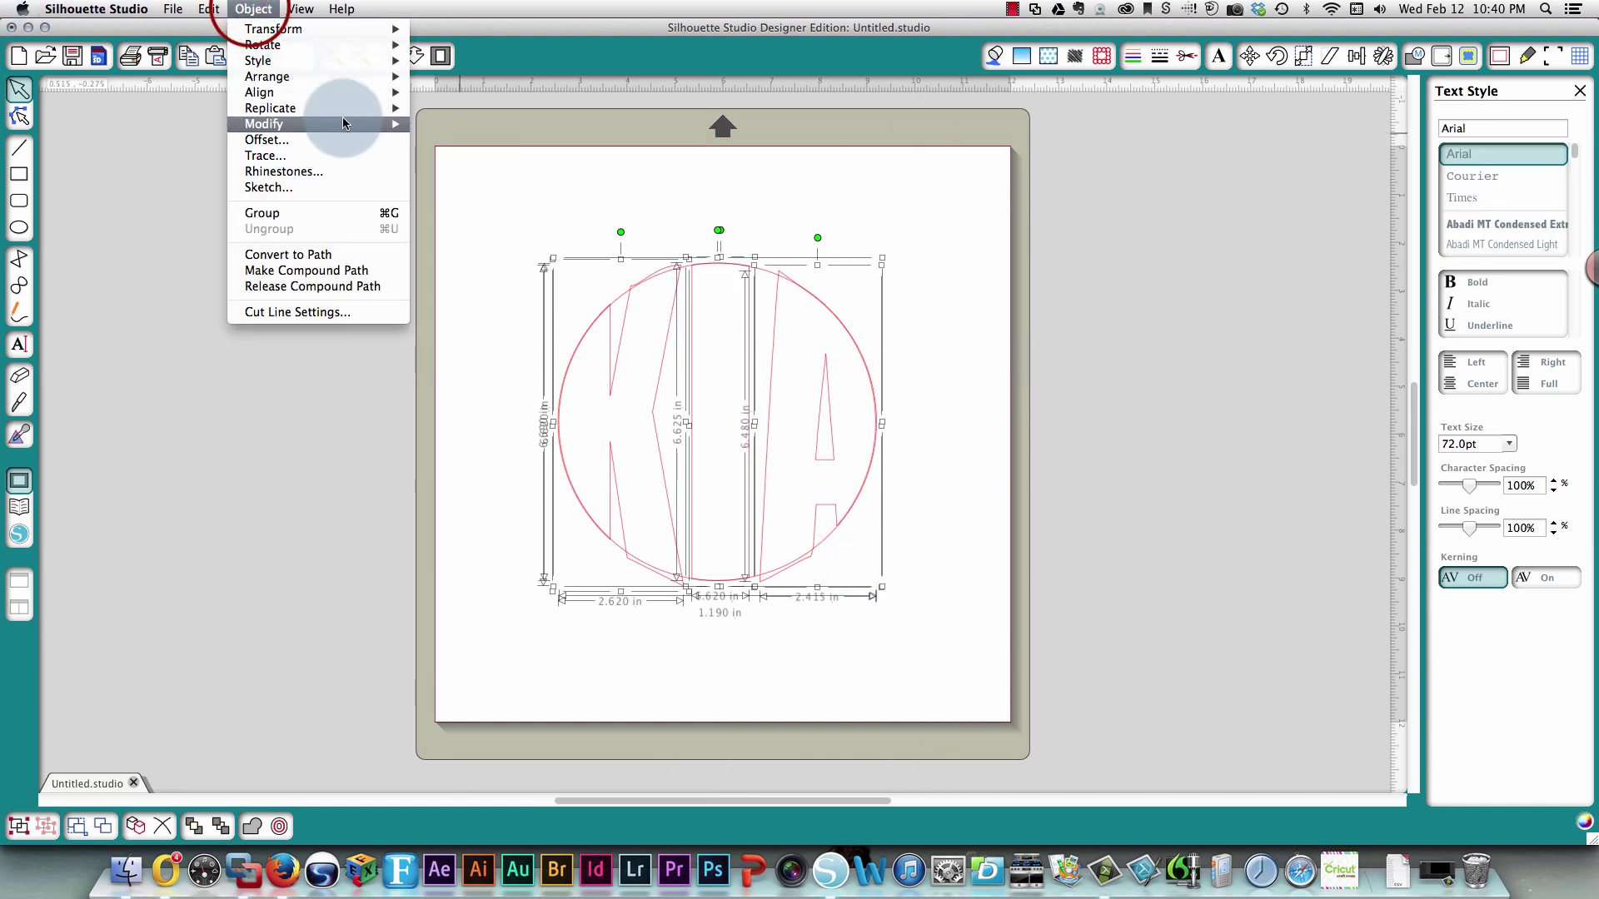
pyautogui.moveTo(342, 121)
pyautogui.click(460, 170)
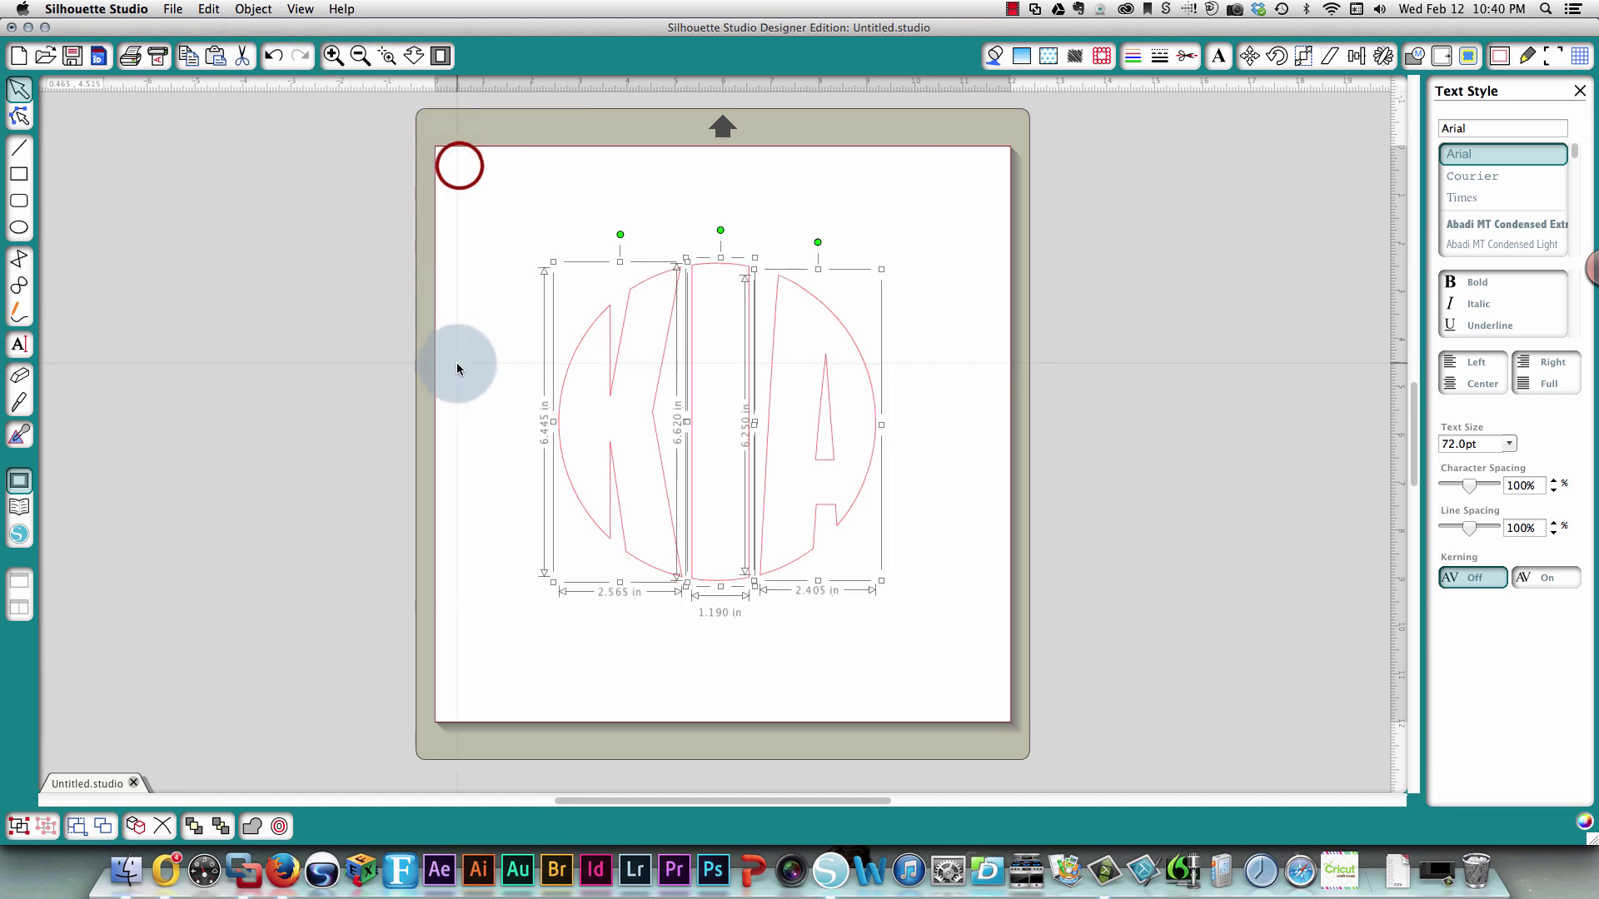
pyautogui.click(457, 364)
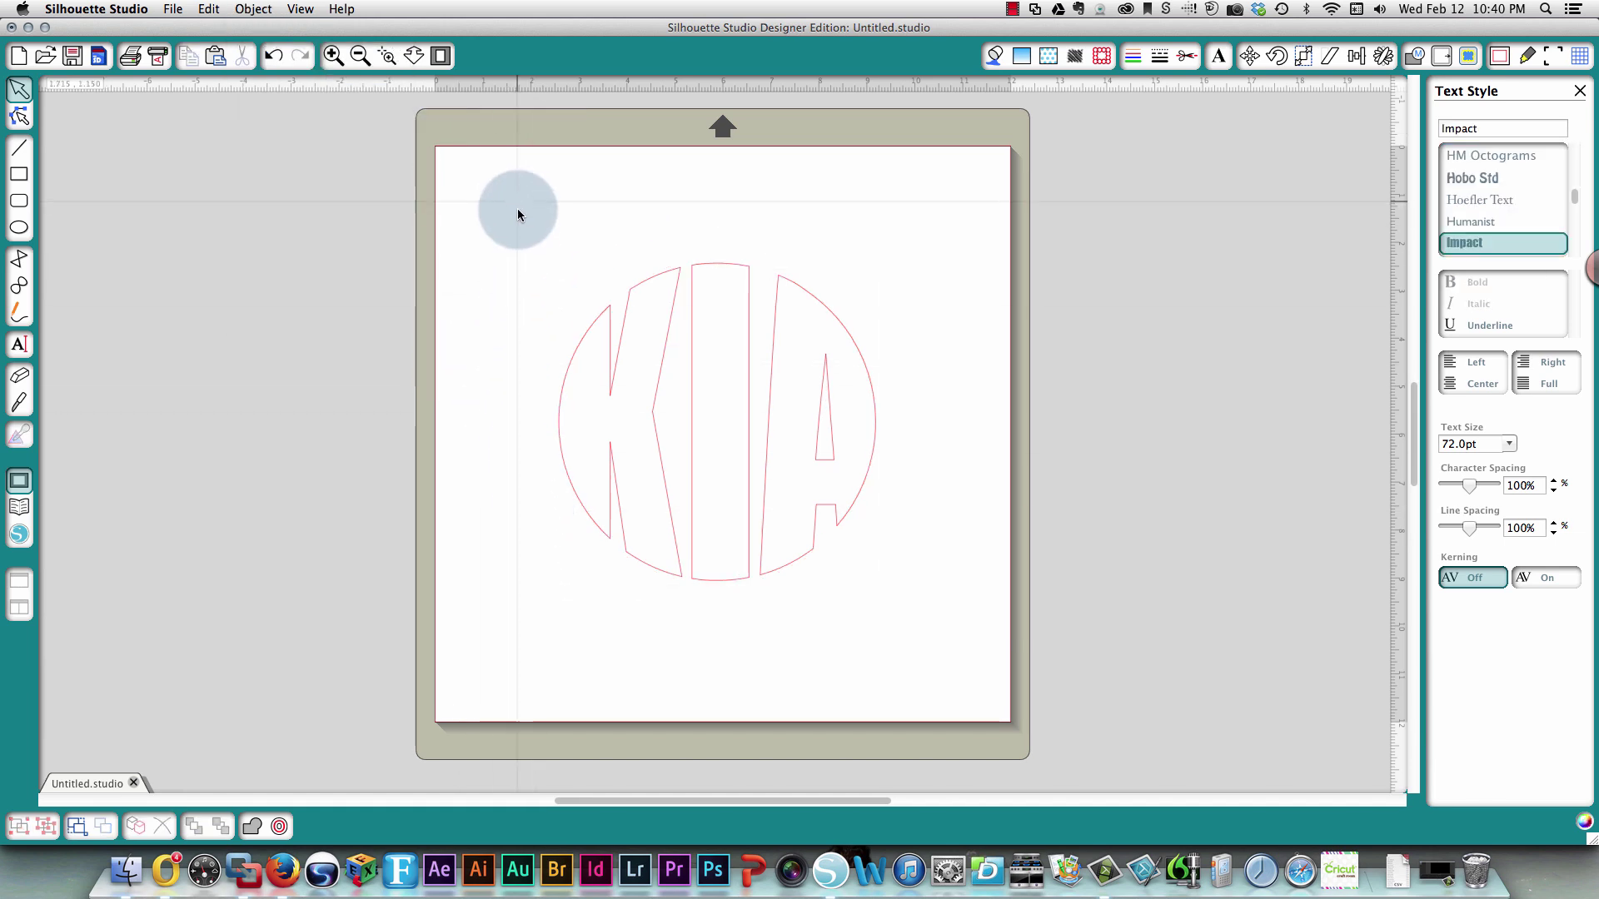
pyautogui.moveTo(516, 200); pyautogui.dragTo(946, 642)
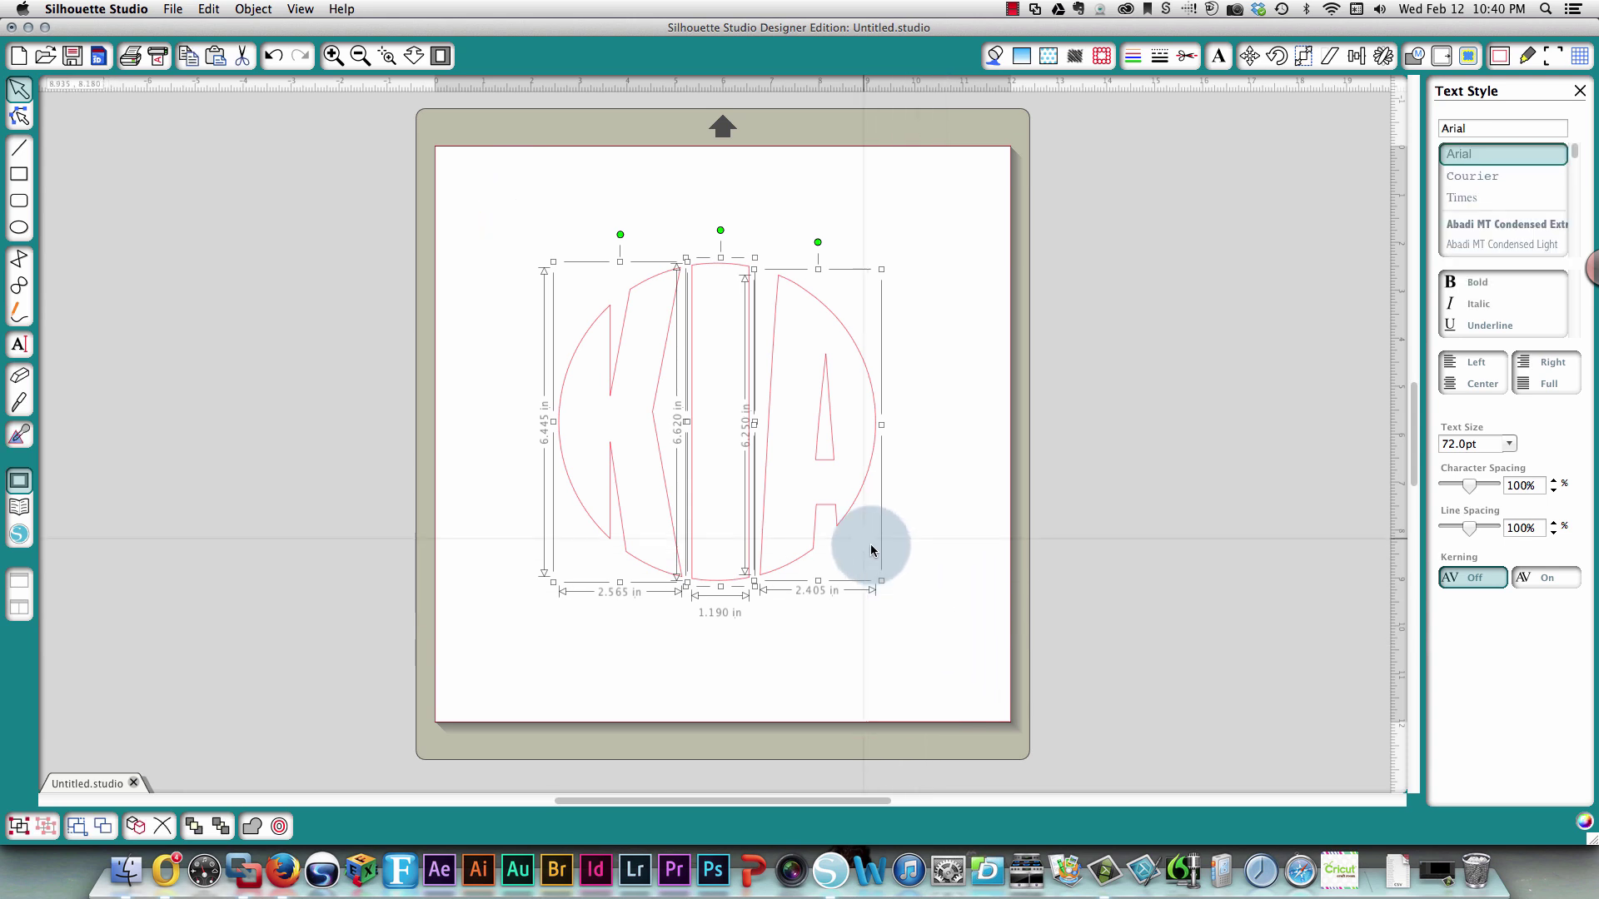
# Group the cropped K, I and A into one object
pyautogui.rightClick(836, 516)
pyautogui.click(885, 701)
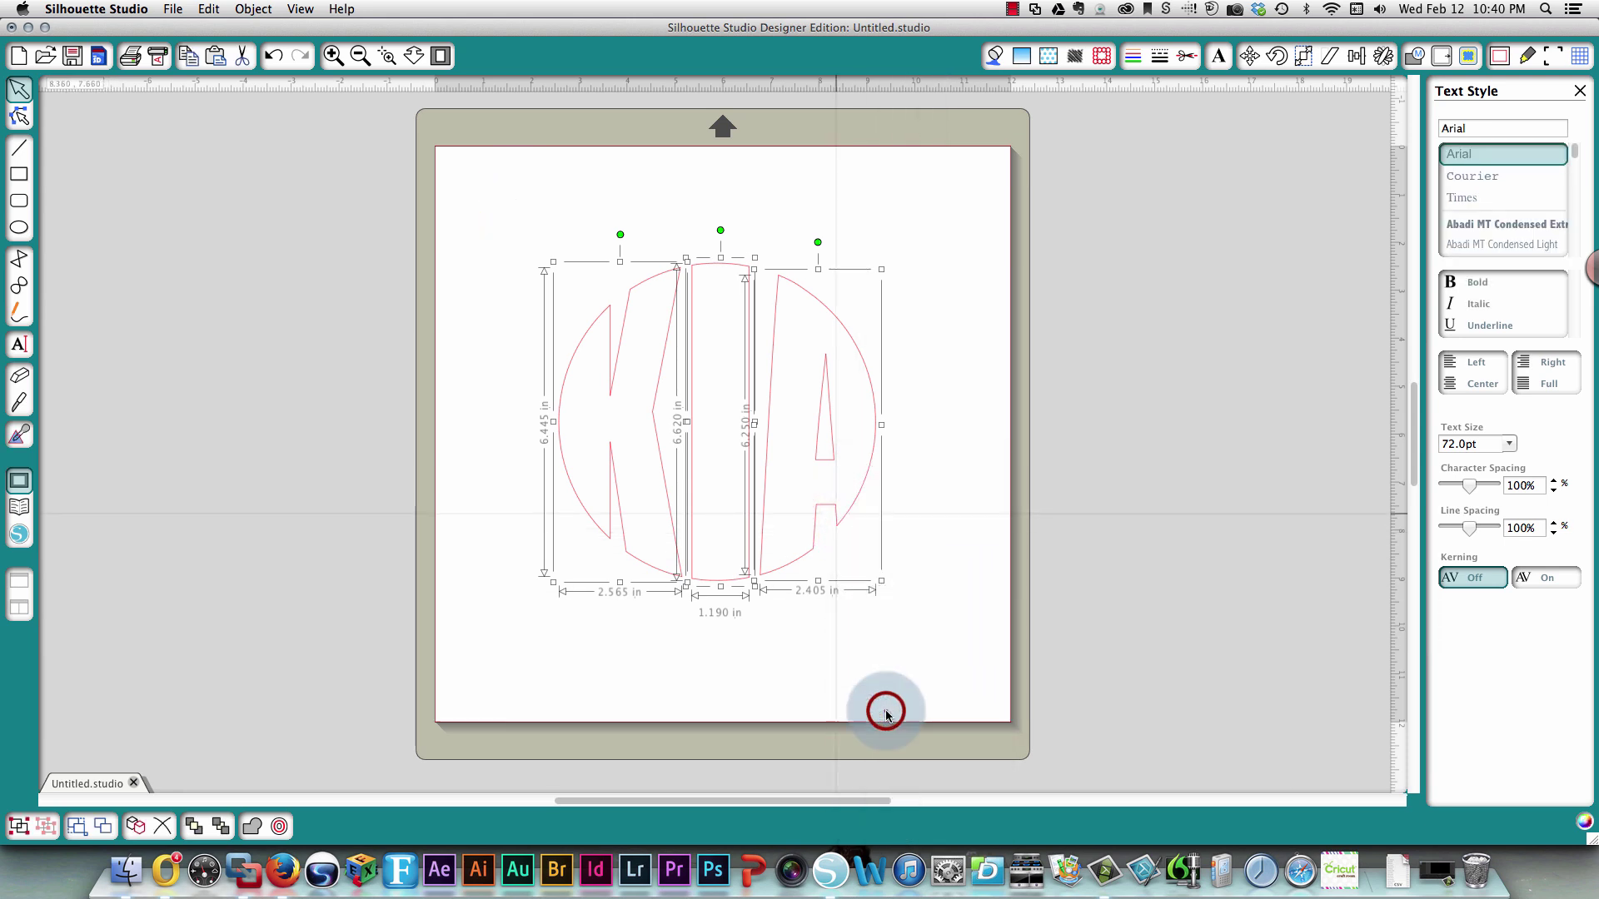
pyautogui.rightClick(846, 517)
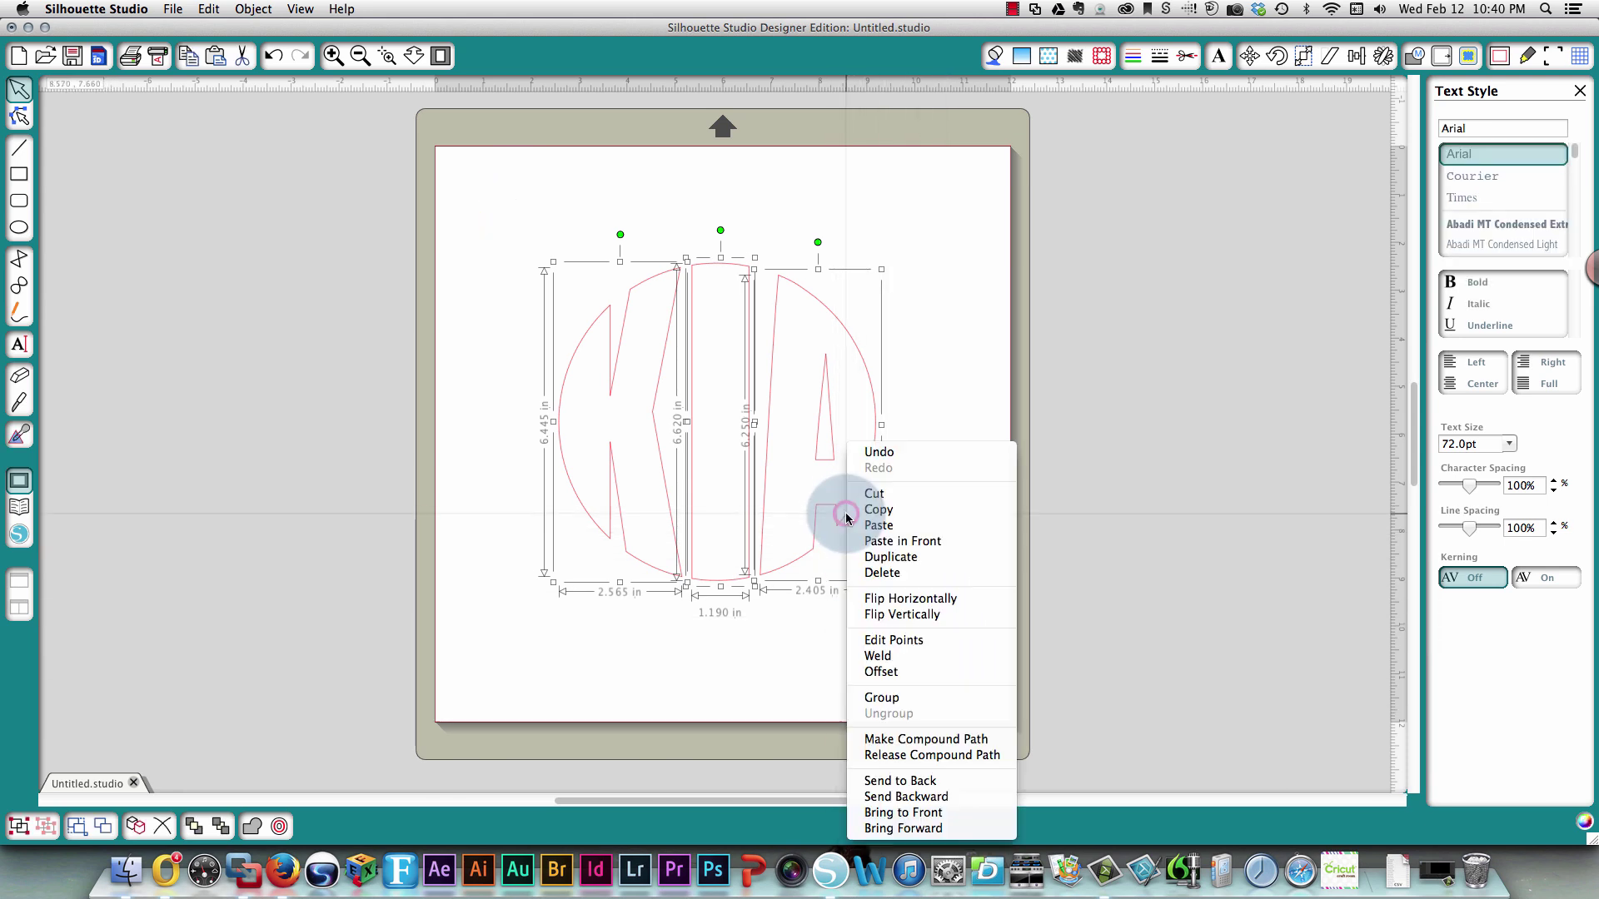
pyautogui.click(889, 700)
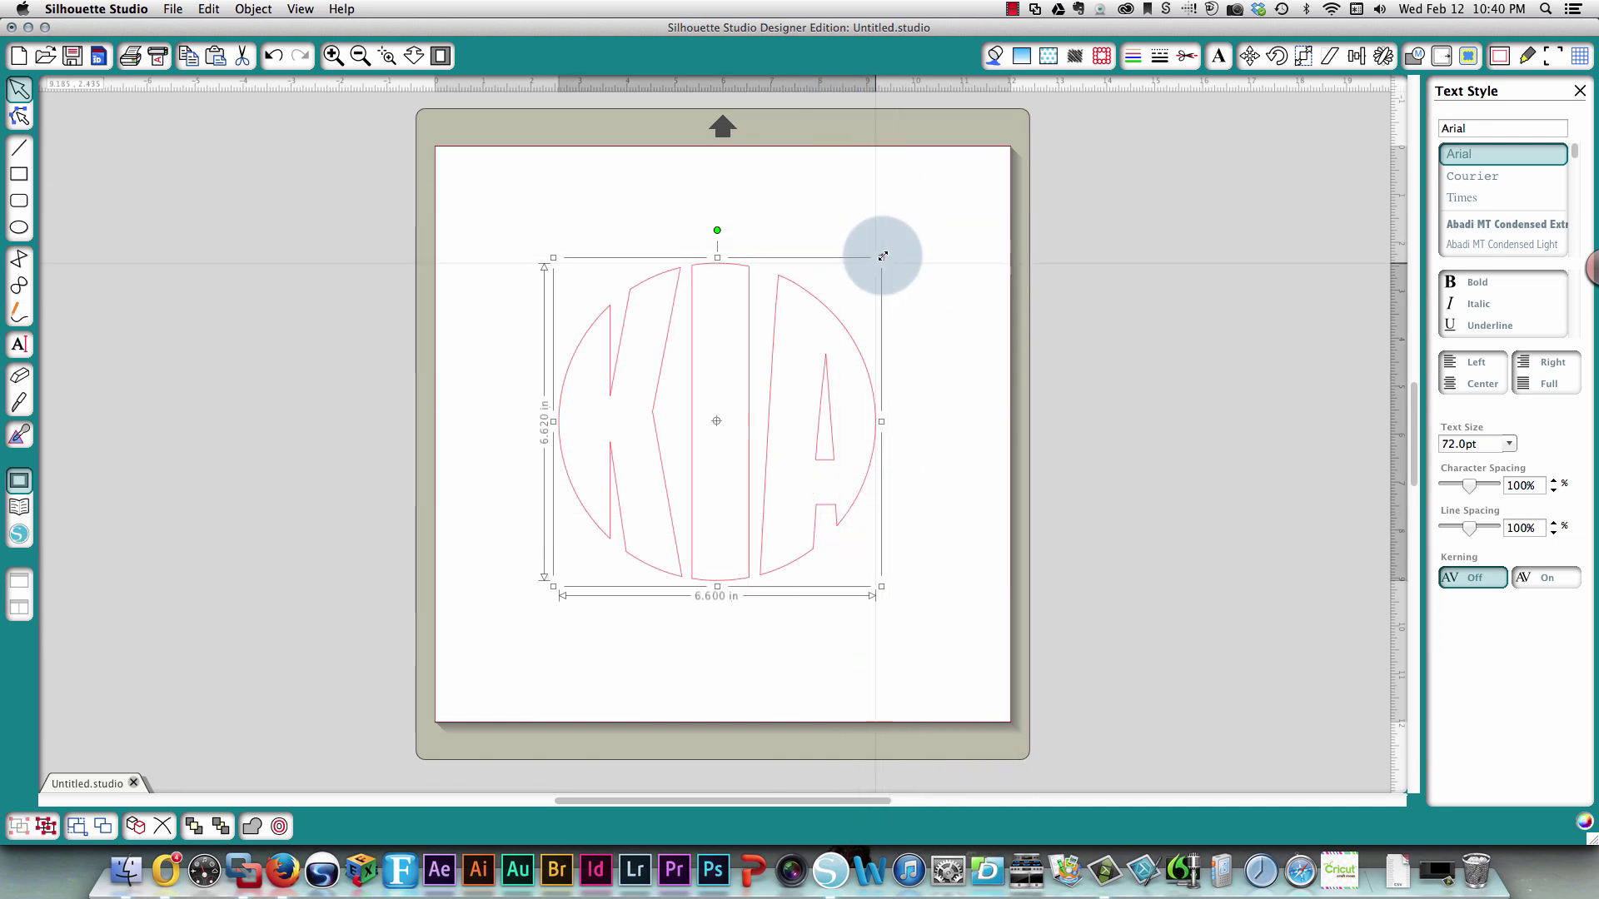
# Shrink the monogram to about 4.41 × 4.42 in and move it toward the mat's upper left
pyautogui.moveTo(881, 257); pyautogui.dragTo(779, 366)
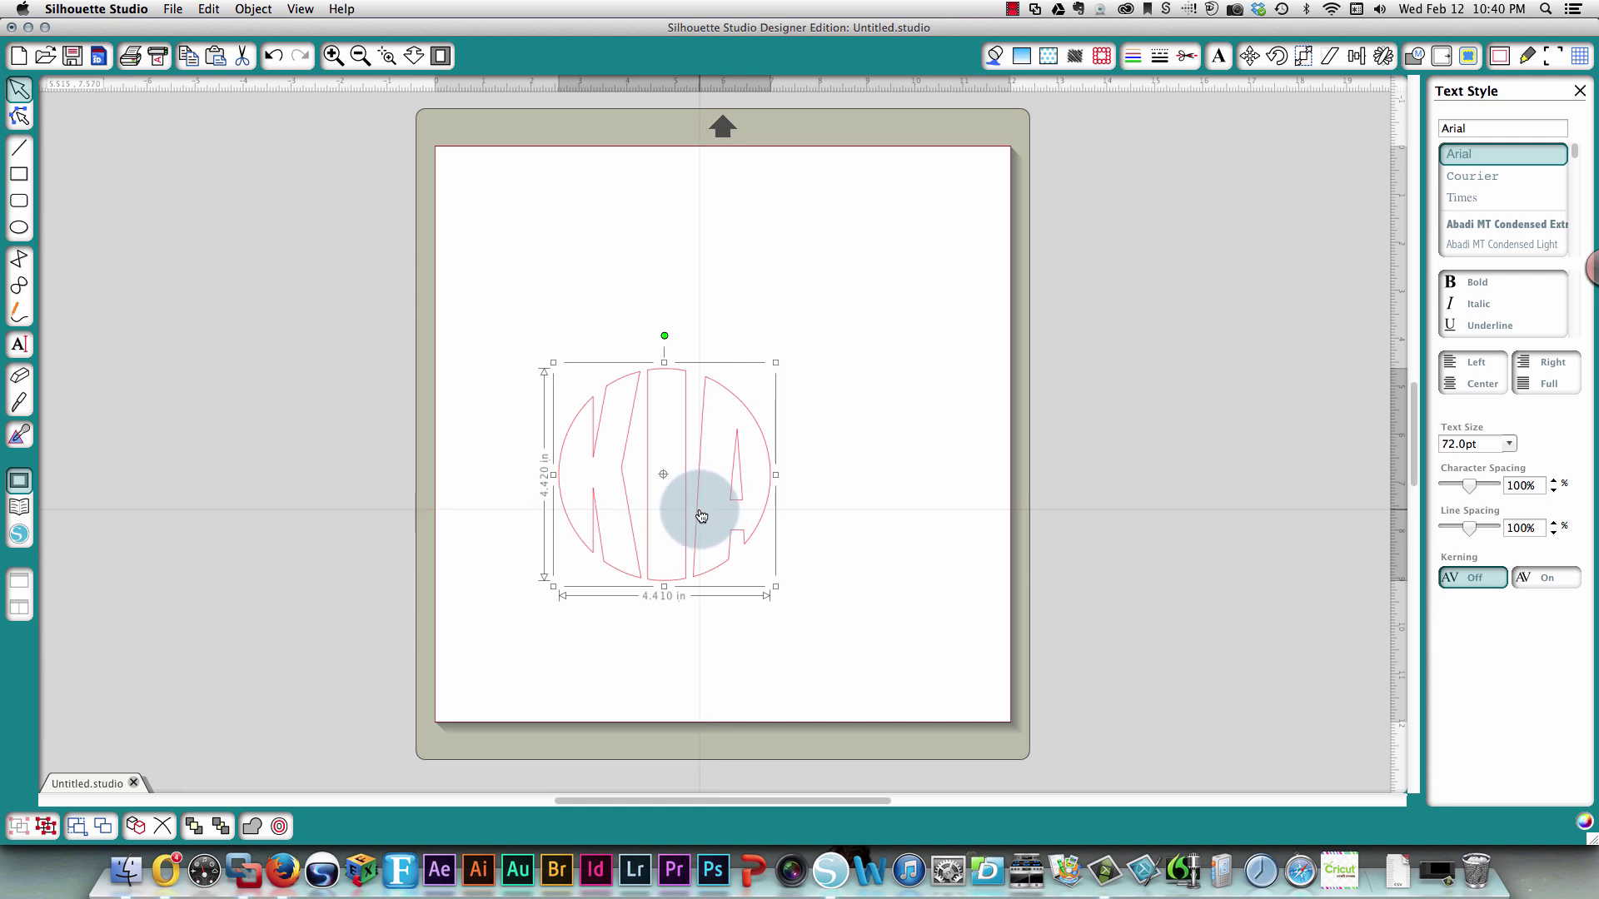
pyautogui.moveTo(700, 514); pyautogui.dragTo(695, 373)
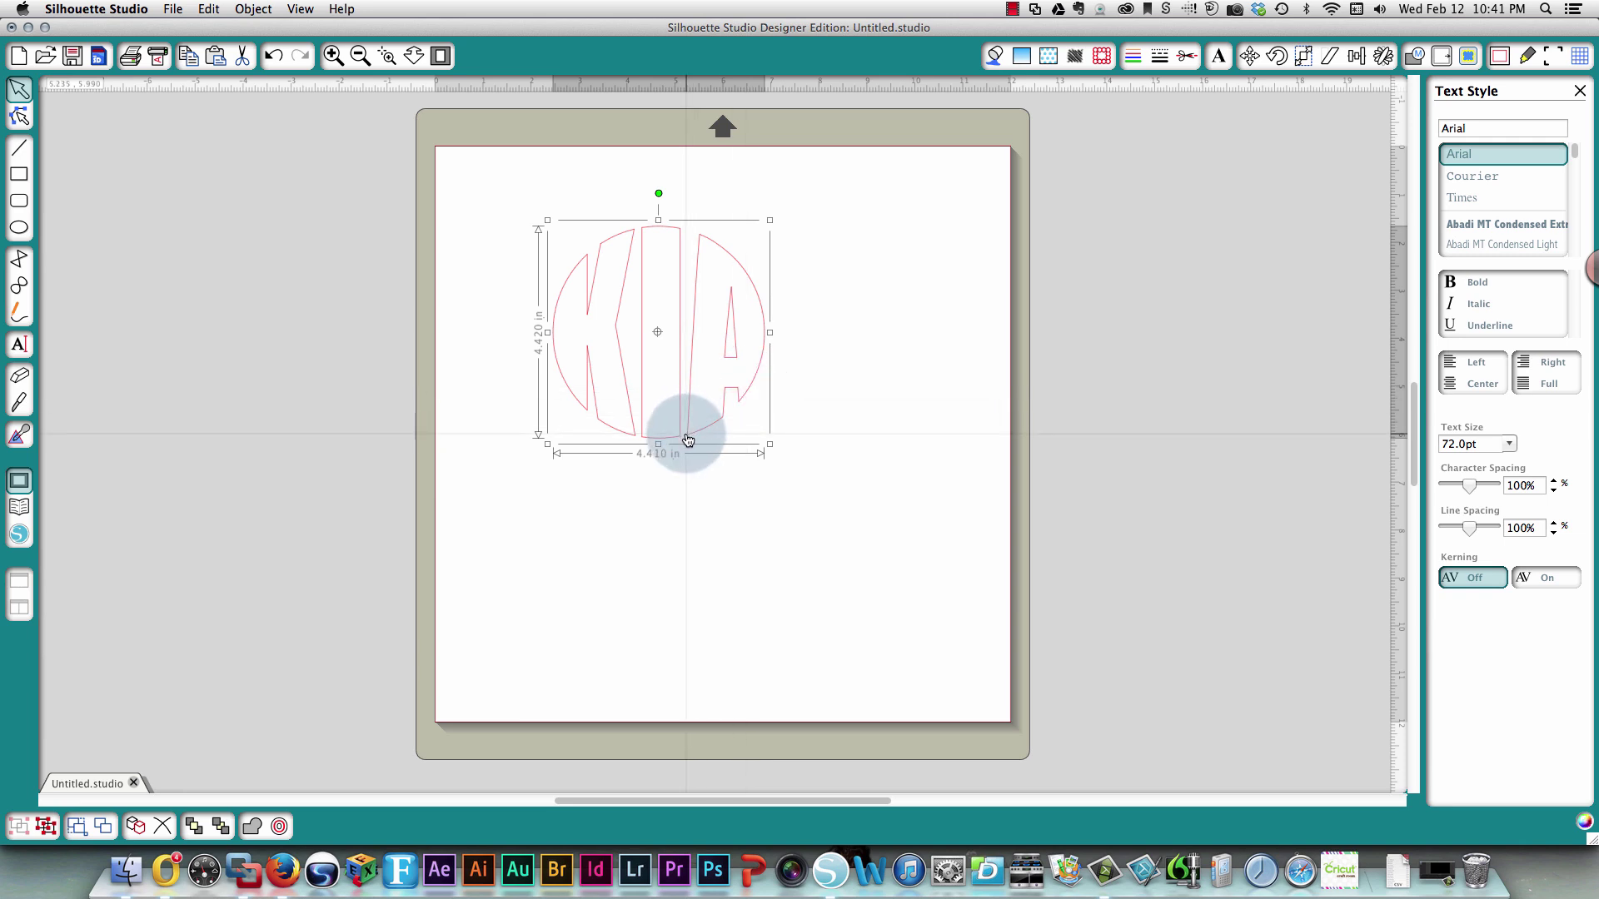
pyautogui.moveTo(685, 433); pyautogui.dragTo(670, 447)
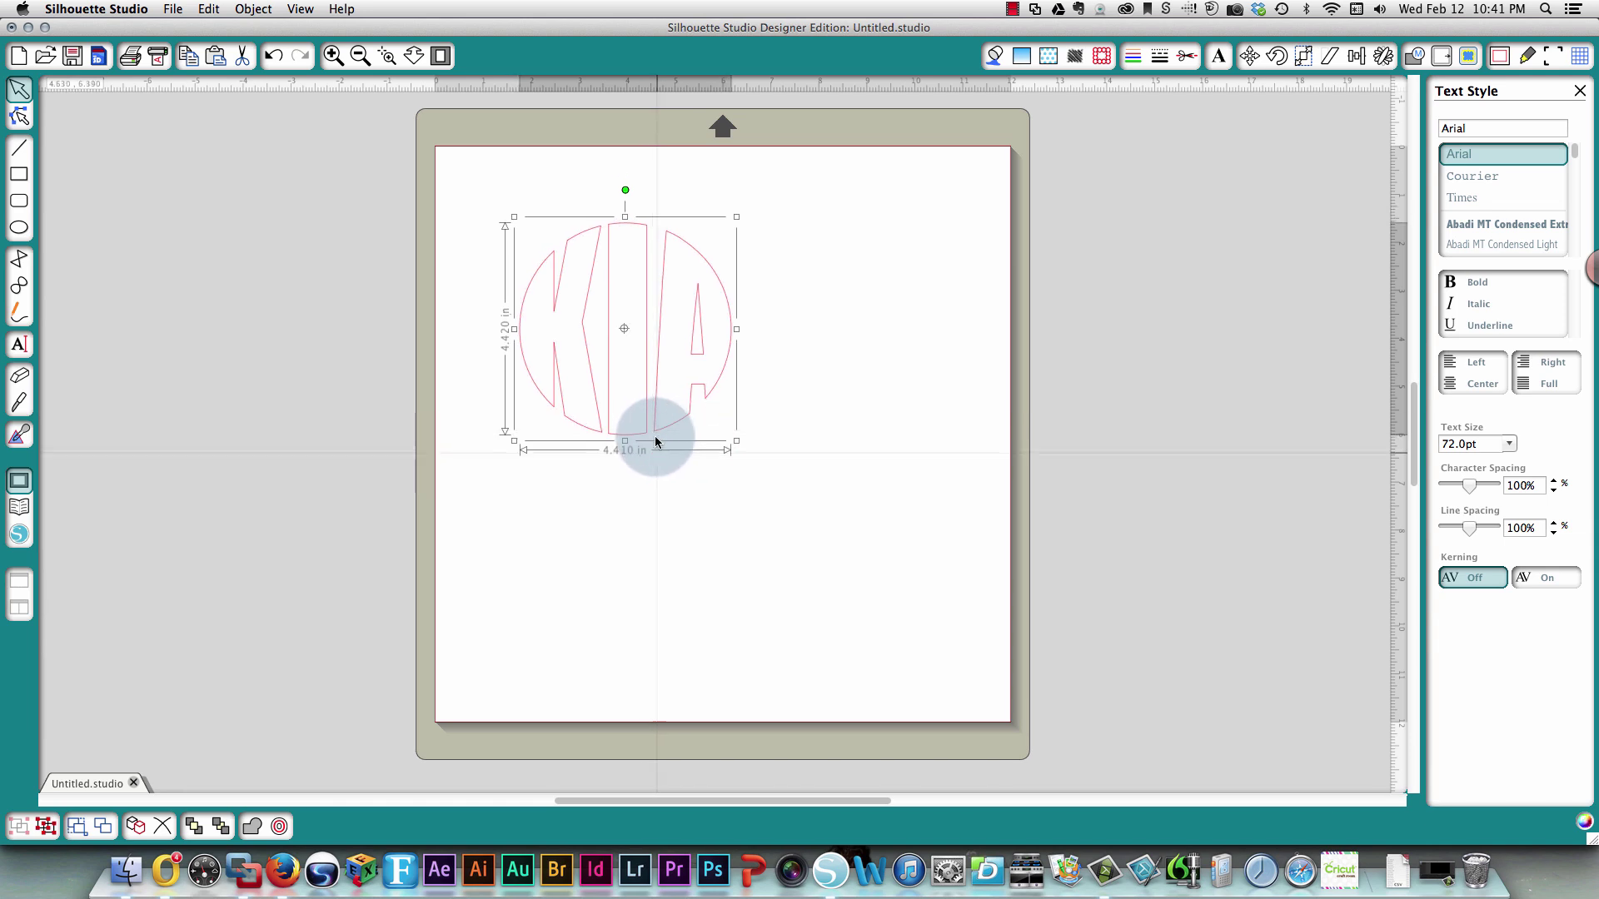